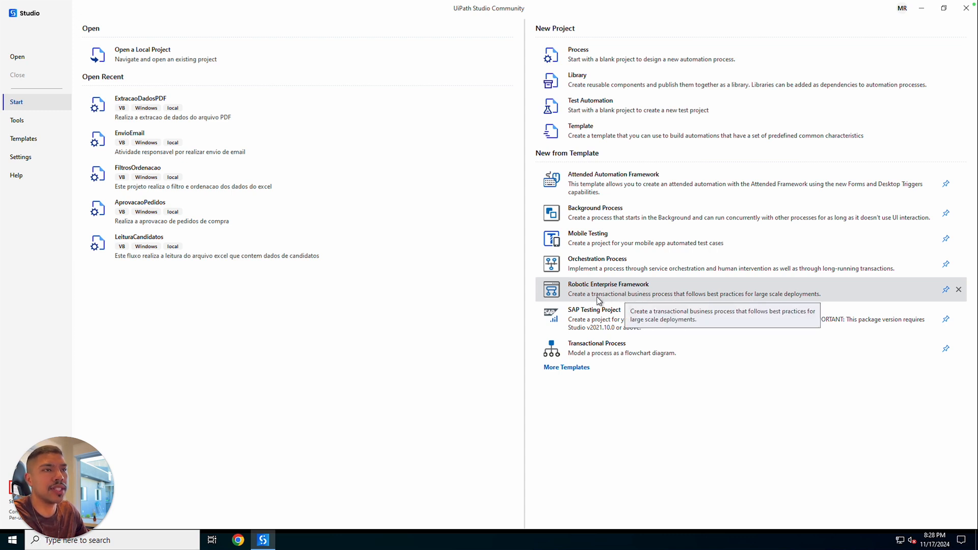
Step: Start a new project from the Robotic Enterprise Framework template and name it ReviewReframework
left_click(640, 289)
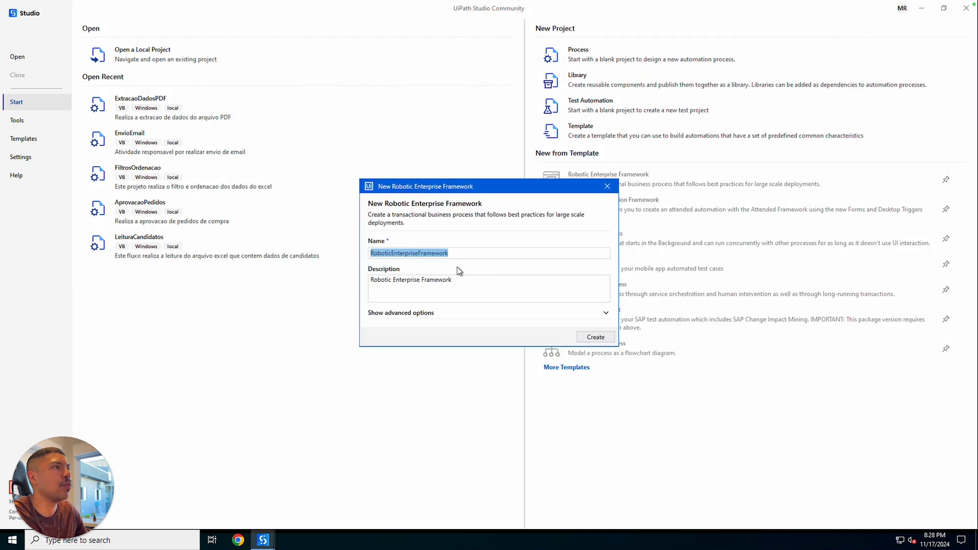
left_click_drag(475, 187, 499, 185)
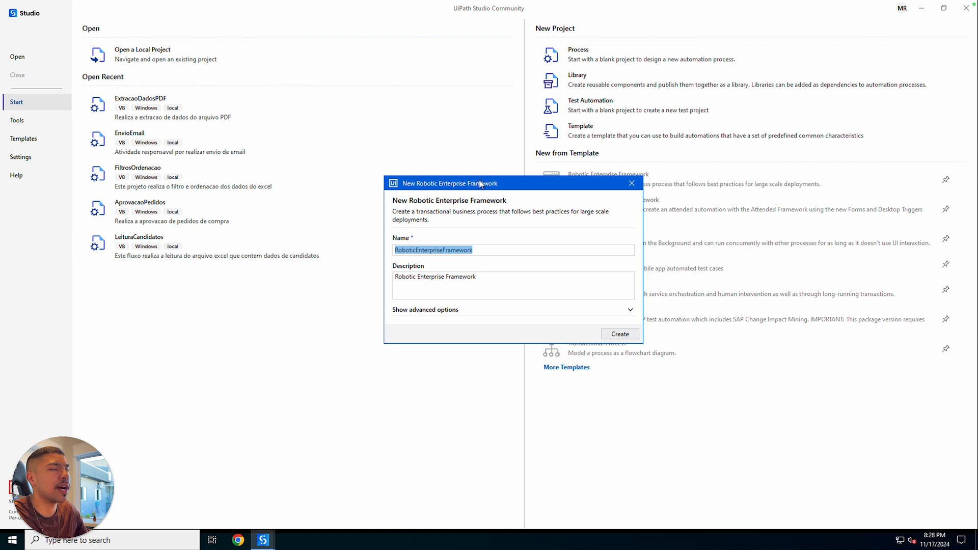
left_click_drag(509, 185, 500, 184)
left_click(451, 249)
left_click_drag(492, 252, 328, 249)
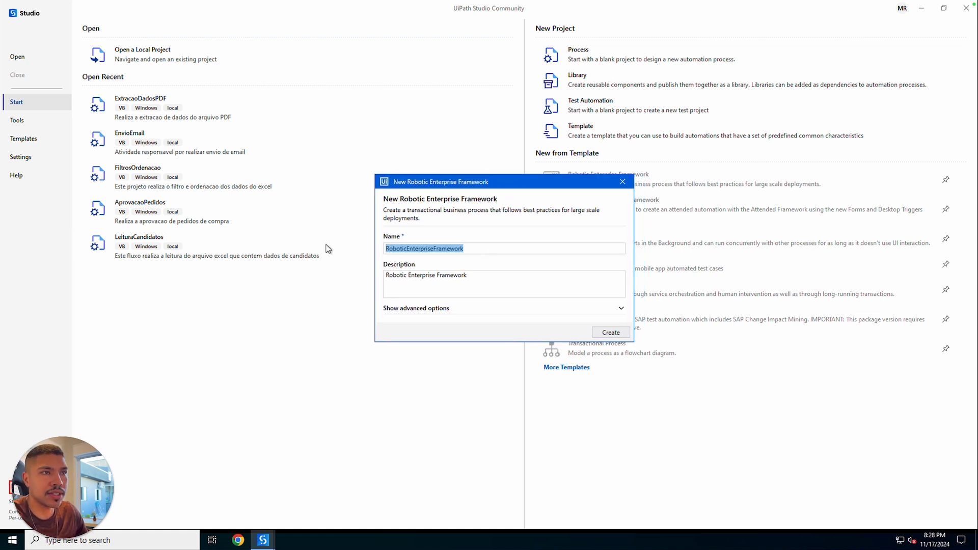
left_click(505, 251)
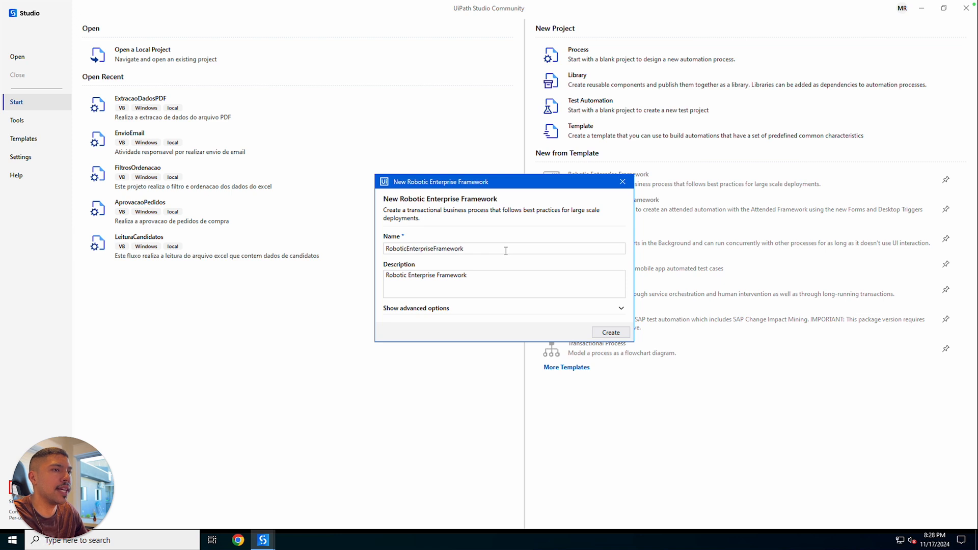
left_click_drag(506, 251, 337, 248)
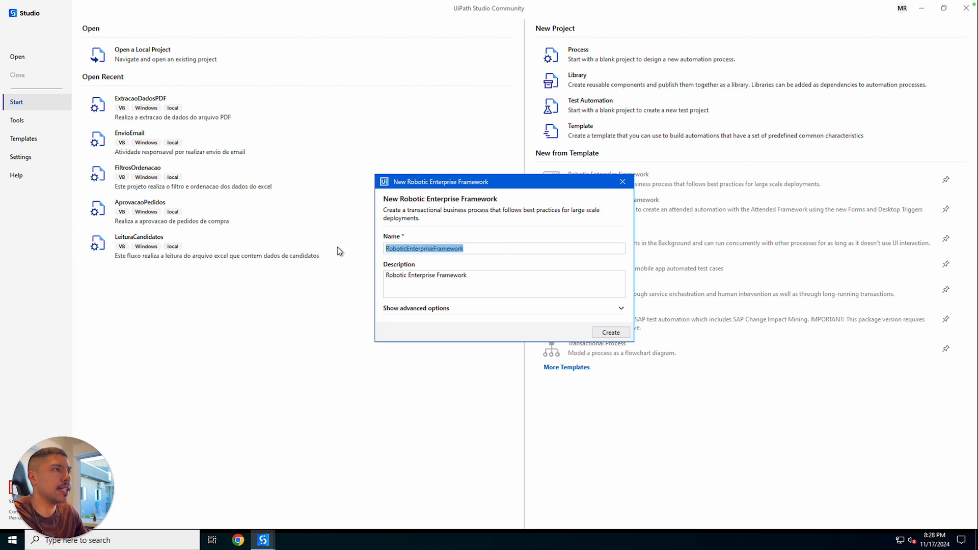
type("R")
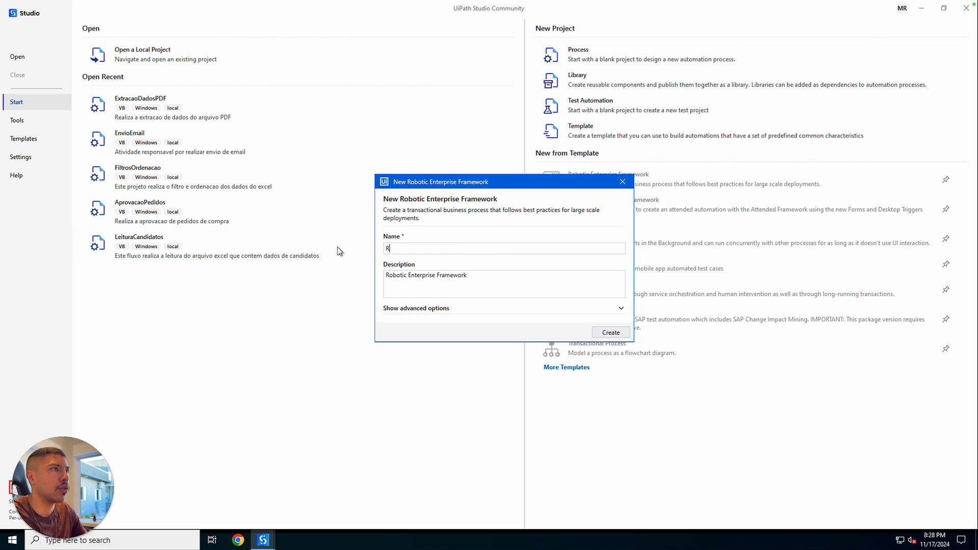
type("eviewReframework")
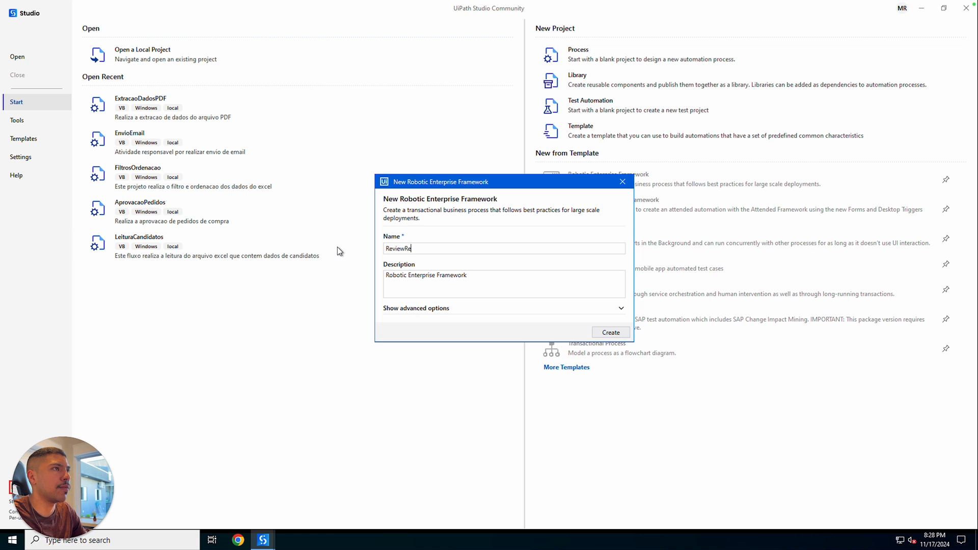
Step: Set the project description to "Visualizacao template reframework" and create the project
key("Tab")
type("Visualiza'c~a")
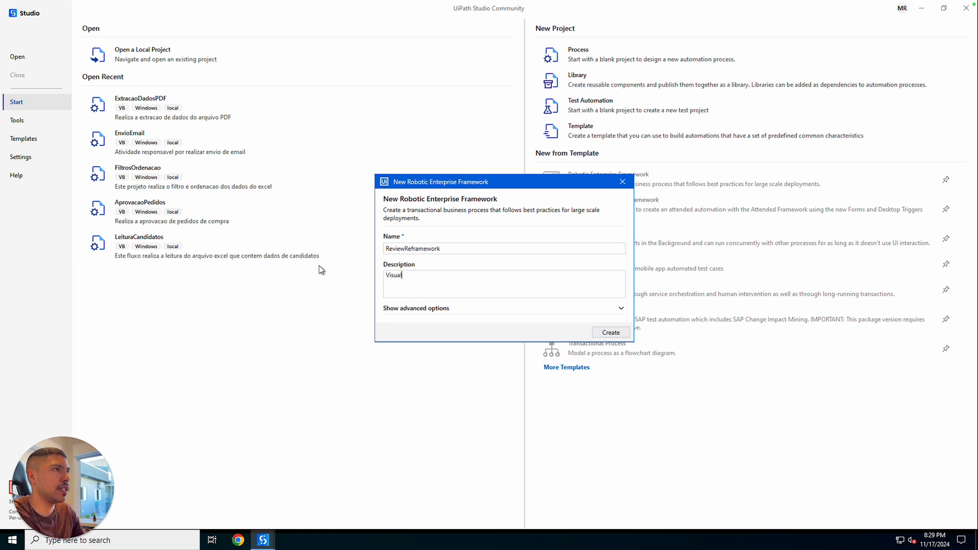
key("BackSpace")
key("BackSpace")
key("BackSpace")
key("BackSpace")
type("cao template reframework")
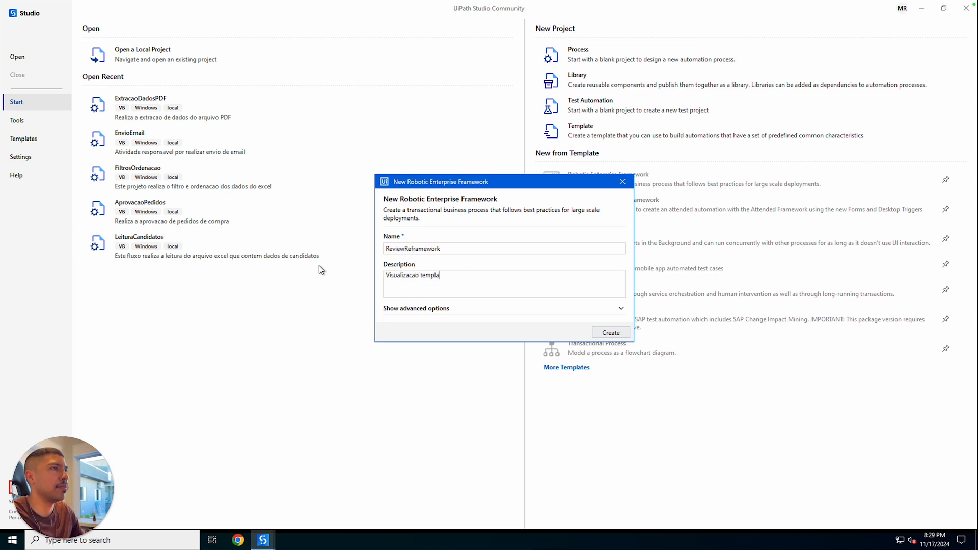
left_click(616, 334)
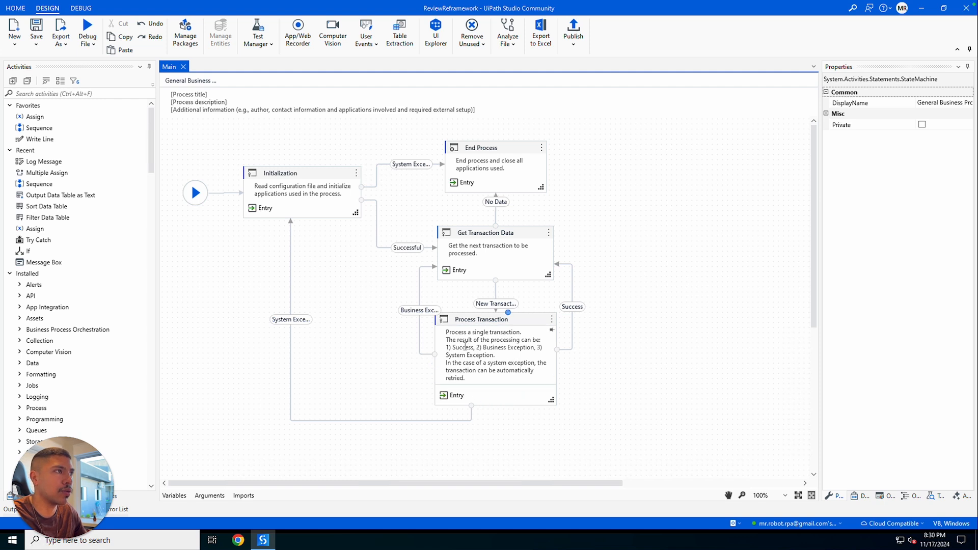
Step: Examine the Main workflow's annotation placeholders for process title, process description and additional information
left_click(393, 206)
left_click(241, 118)
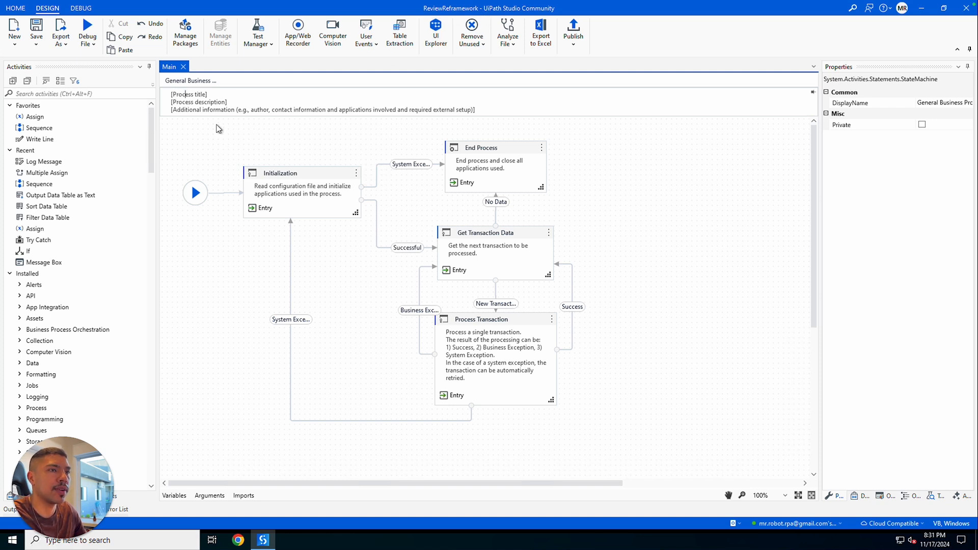
mouse_move(172, 95)
left_mouse_down()
mouse_move(223, 103)
mouse_move(175, 110)
mouse_move(470, 113)
left_mouse_up()
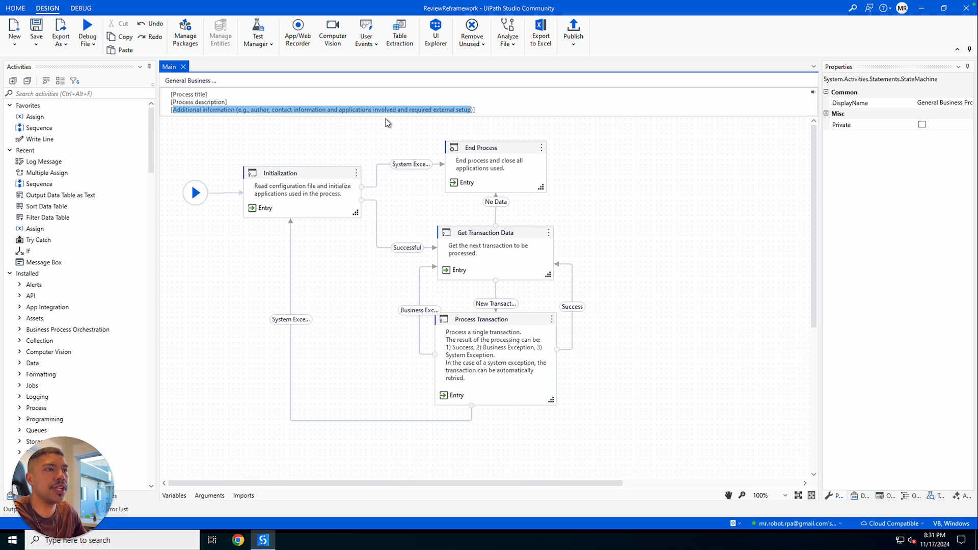
left_click(279, 111)
left_click_drag(214, 111, 475, 112)
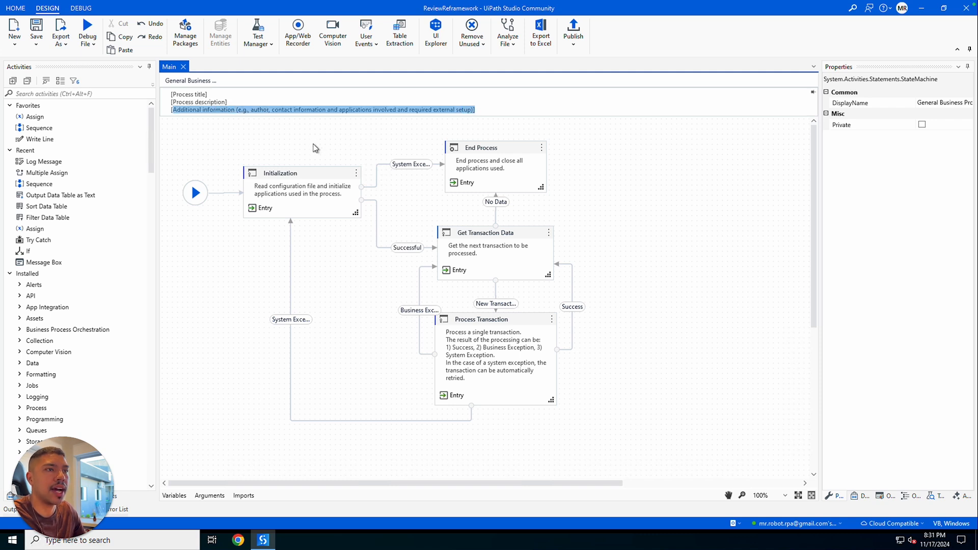
left_click(222, 102)
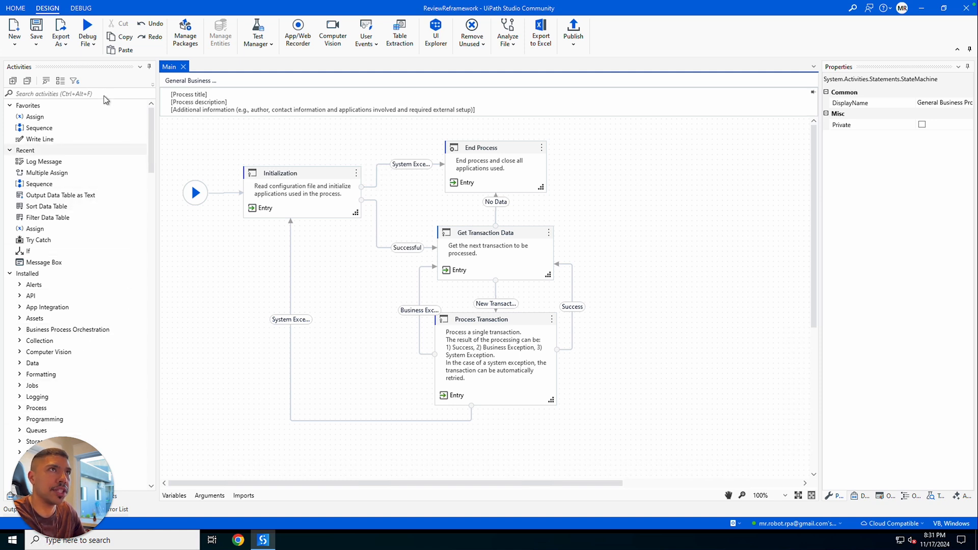
Step: Review the packages listed as project dependencies and close the package manager
left_click(185, 34)
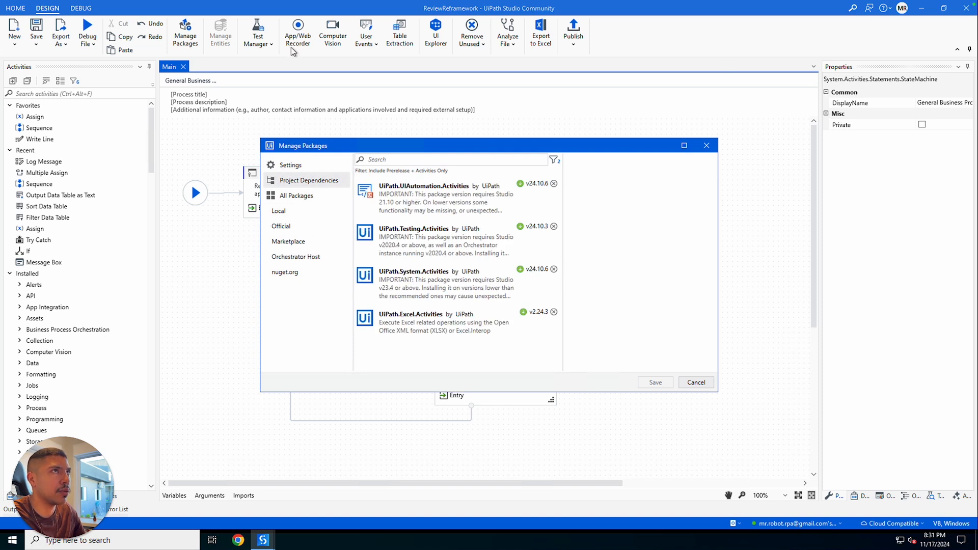
left_click(706, 145)
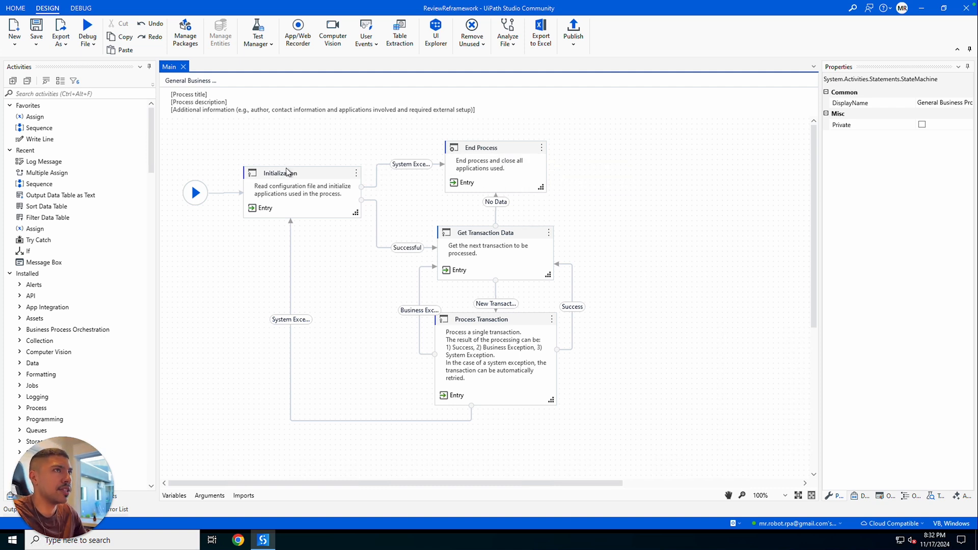
Step: Examine the states of the Main state machine and read the Initialization state's description
left_click_drag(192, 159, 771, 463)
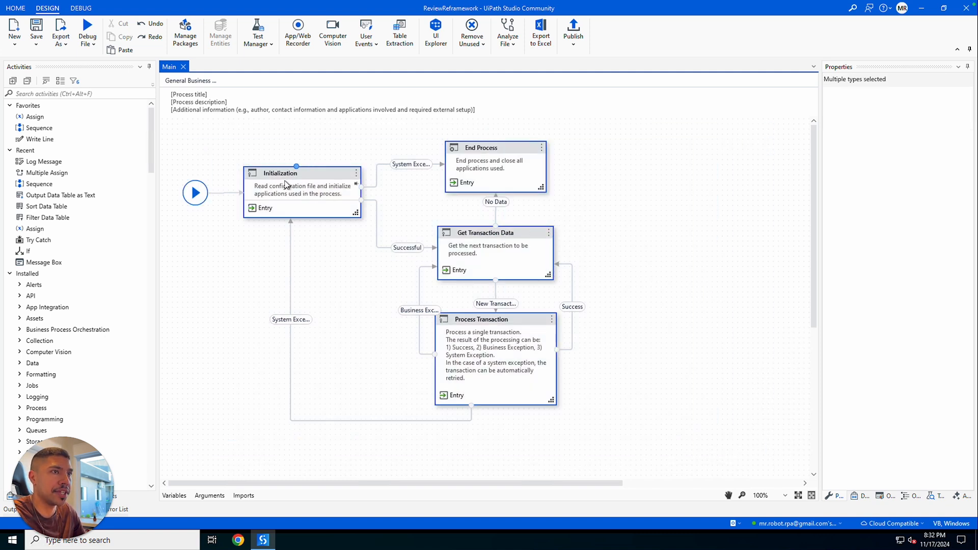
left_click(308, 175)
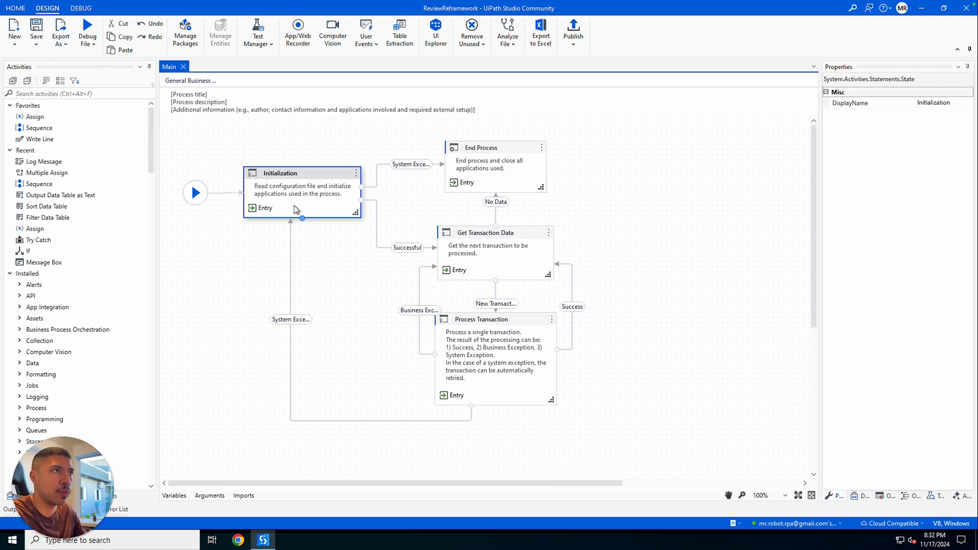
left_click(256, 188)
left_click_drag(264, 187, 316, 187)
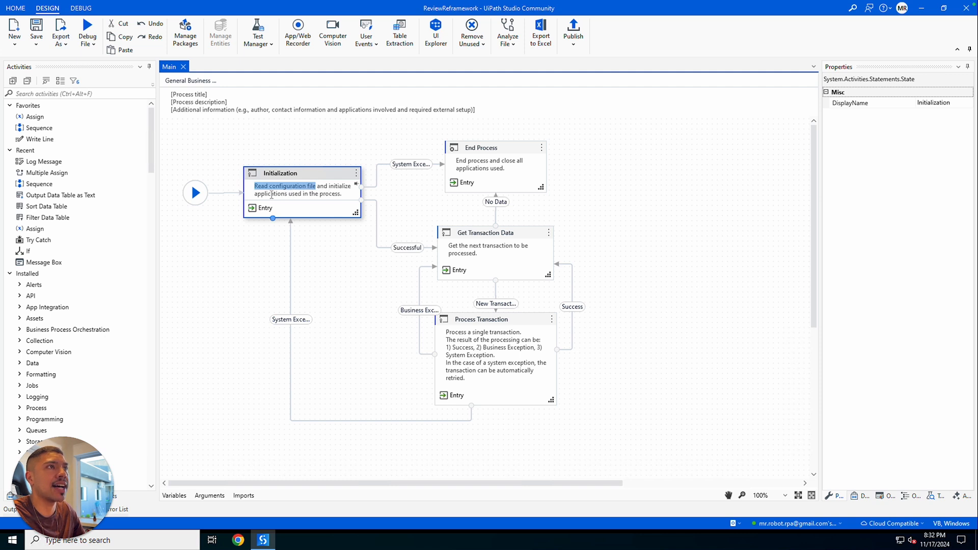
left_click_drag(346, 195, 227, 178)
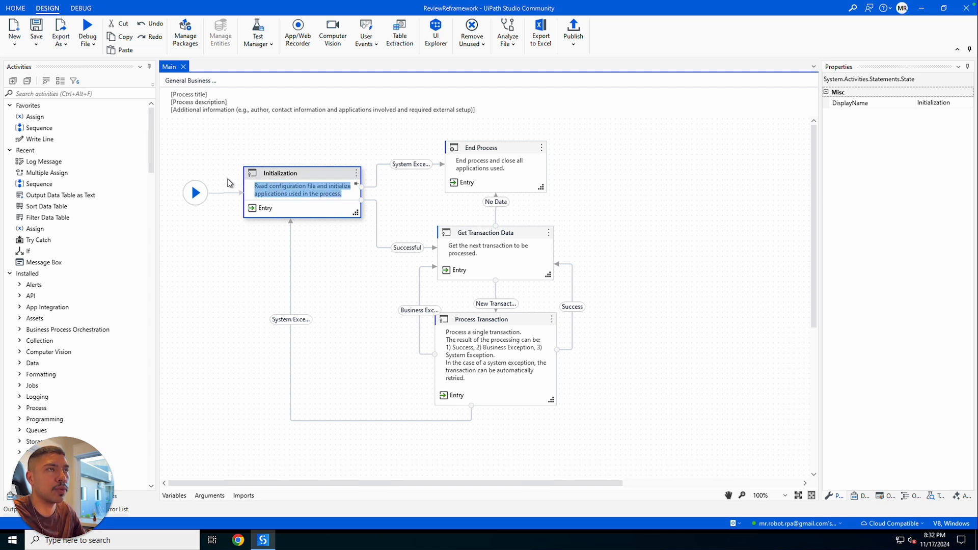
left_click(286, 153)
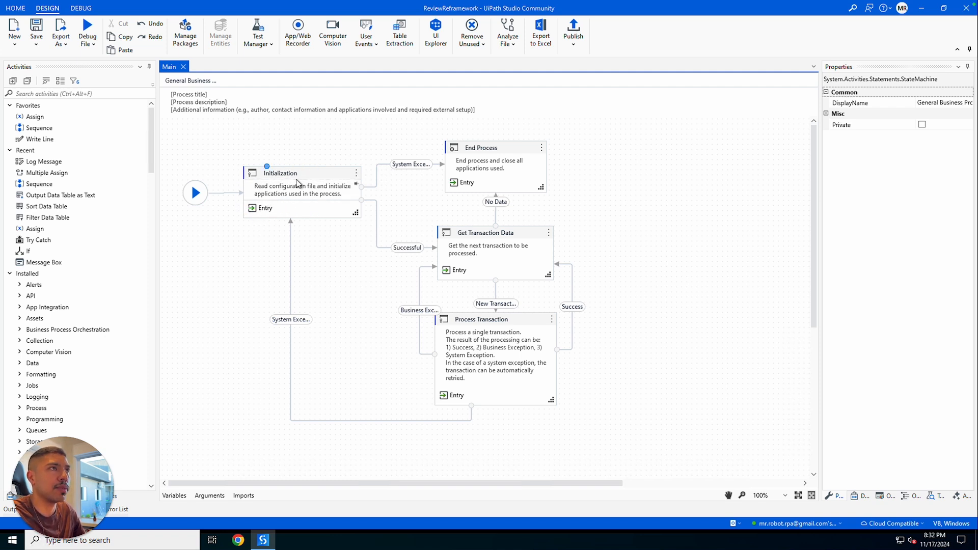
Step: Open the Initialization state and examine its description and the "Try initializing settings and applications" block
double_click(328, 207)
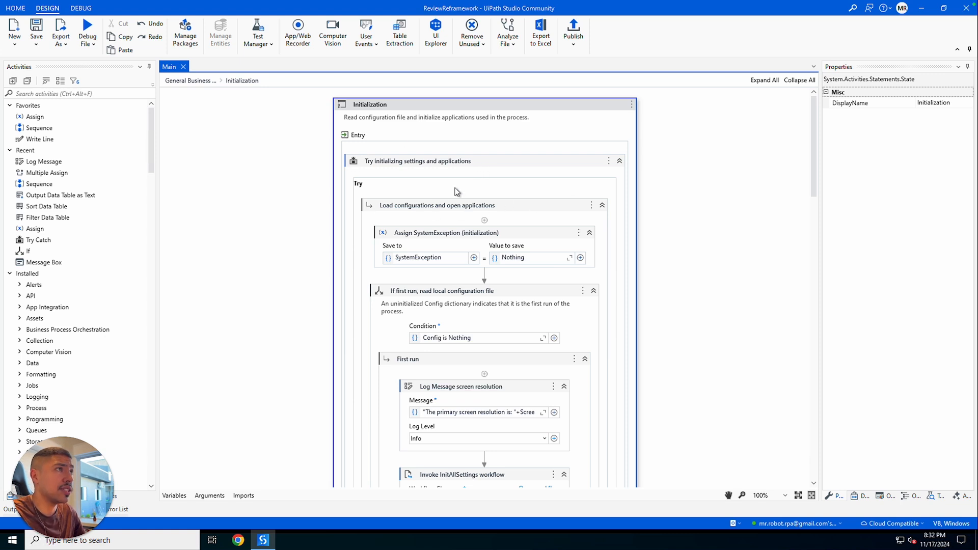
left_click(538, 121)
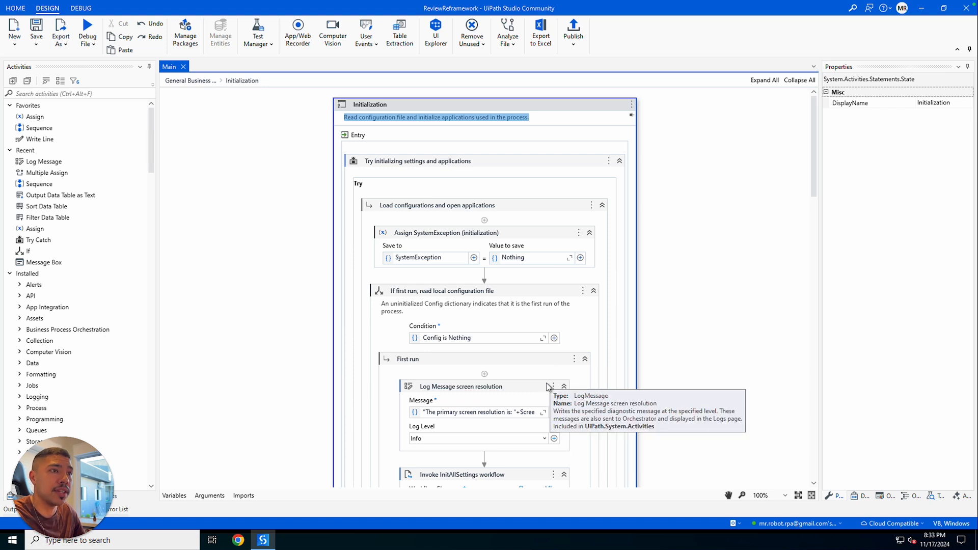
scroll(612, 268, "down", 3)
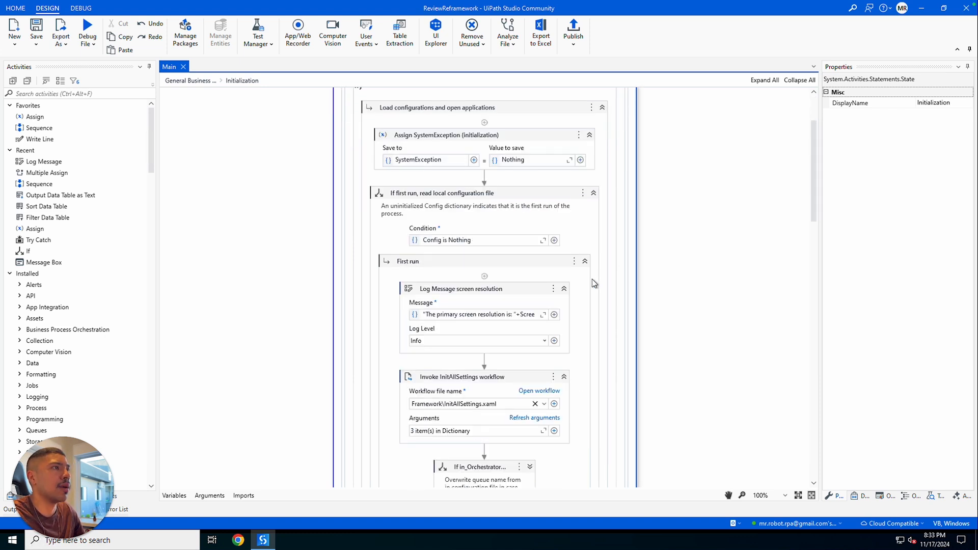
scroll(593, 312, "up", 3)
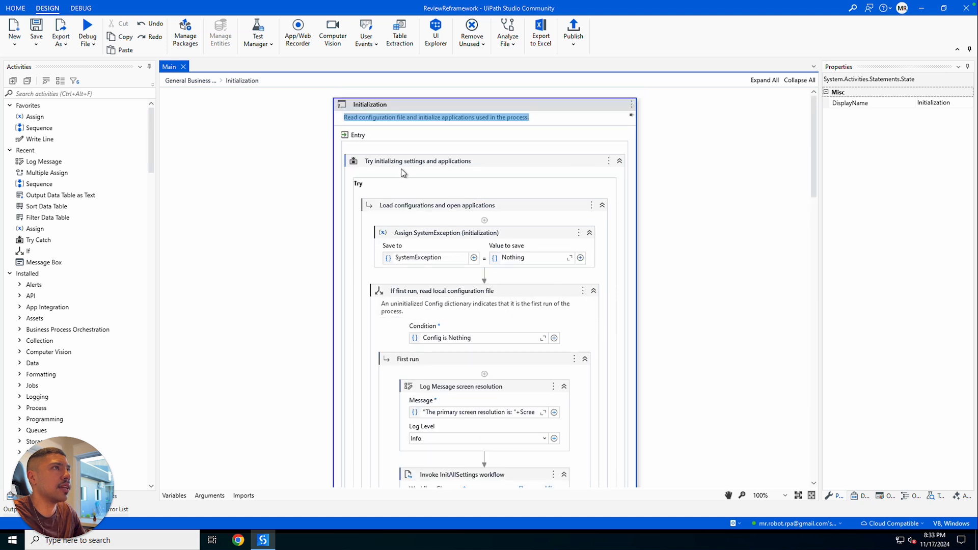
left_click(525, 169)
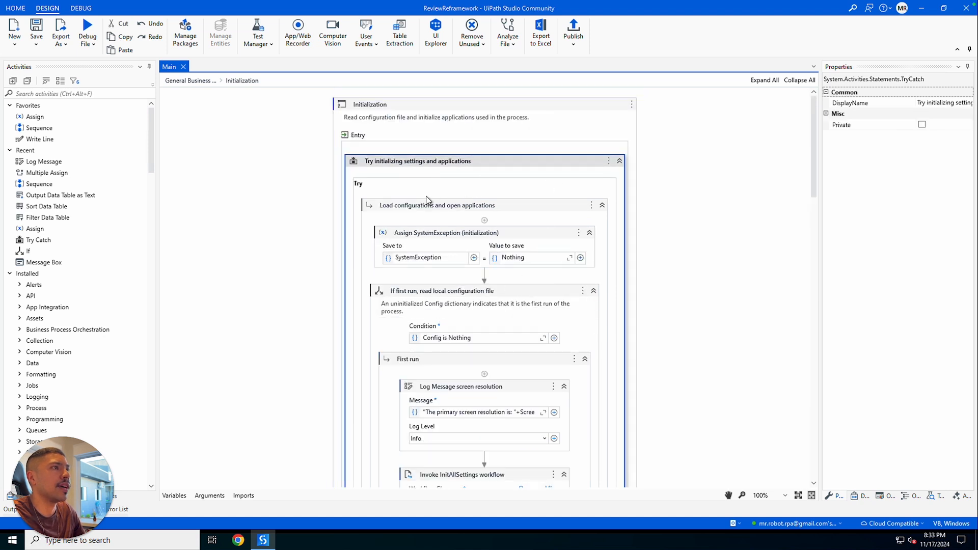
Step: Examine the condition of the "If first run, read local configuration file" activity
scroll(596, 304, "down", 4)
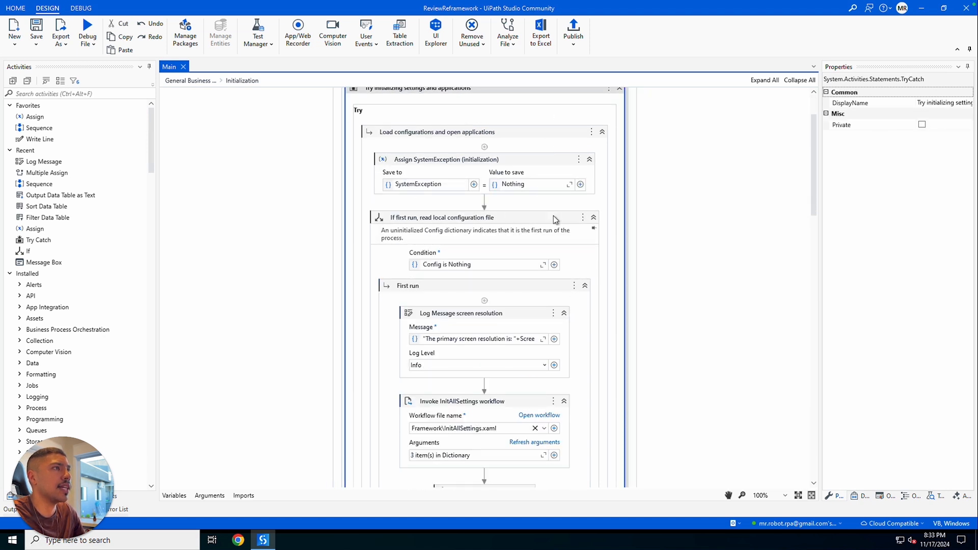
left_click(464, 192)
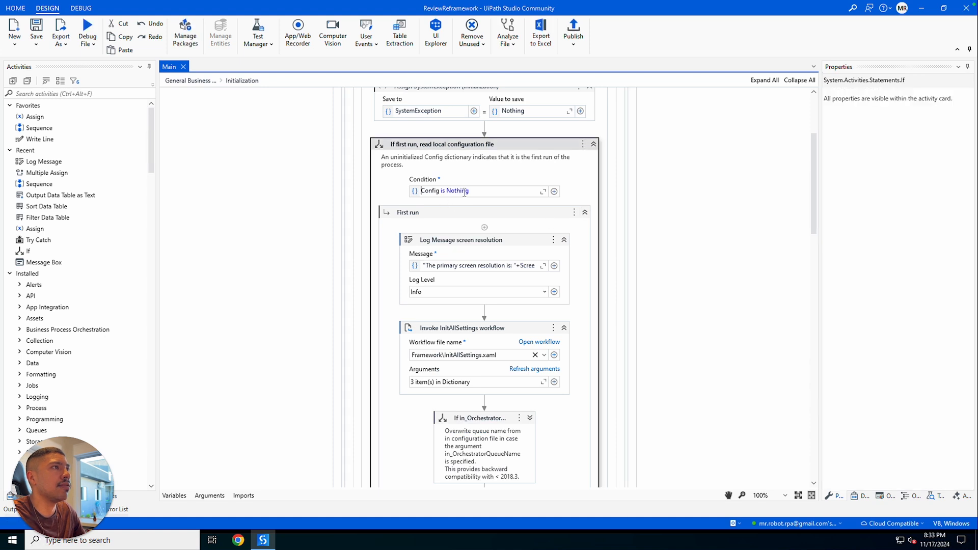
left_click_drag(480, 189, 383, 200)
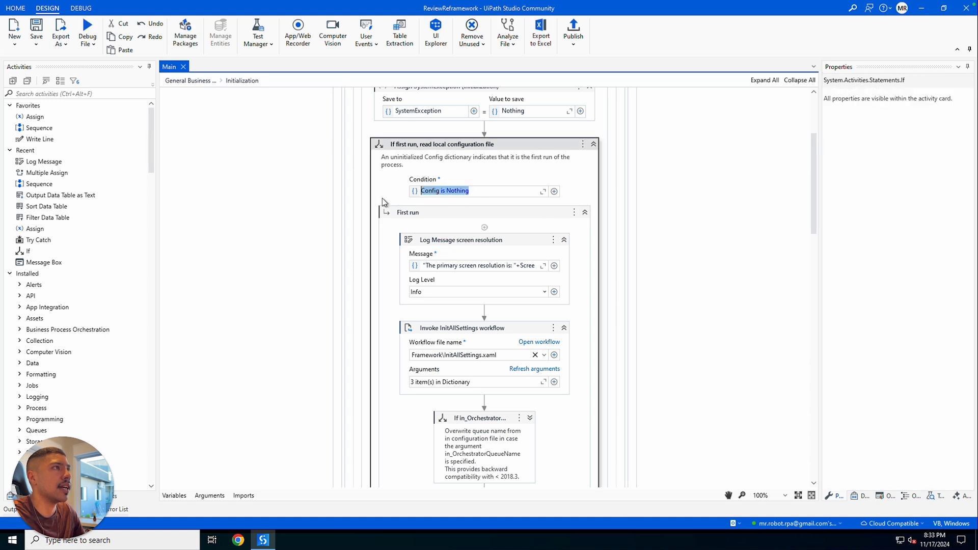
scroll(552, 313, "up", 6)
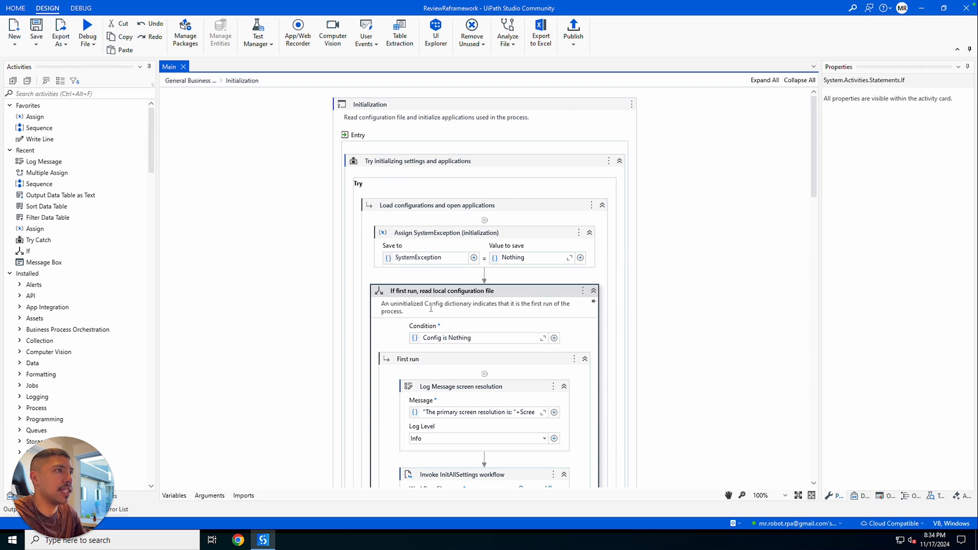
left_click(431, 338)
triple_click(431, 338)
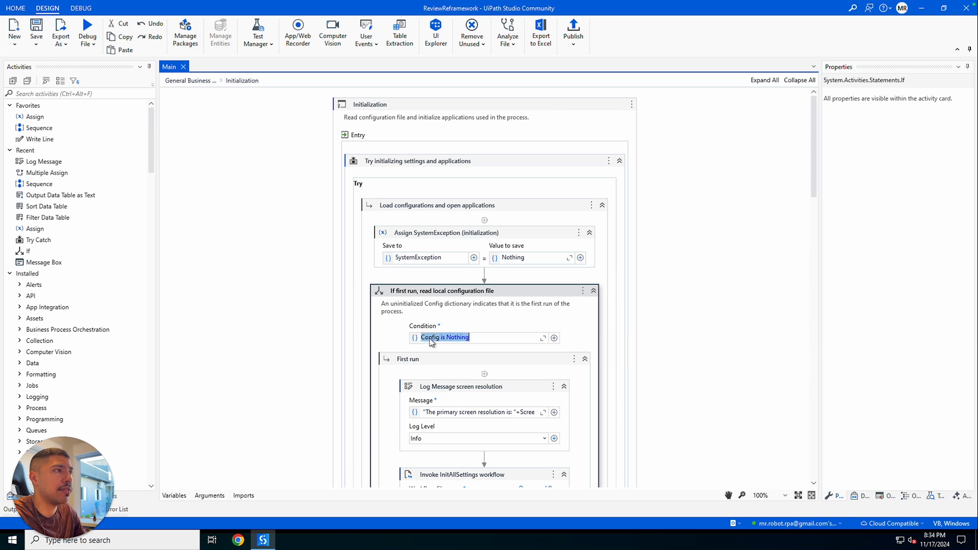
left_click(418, 336)
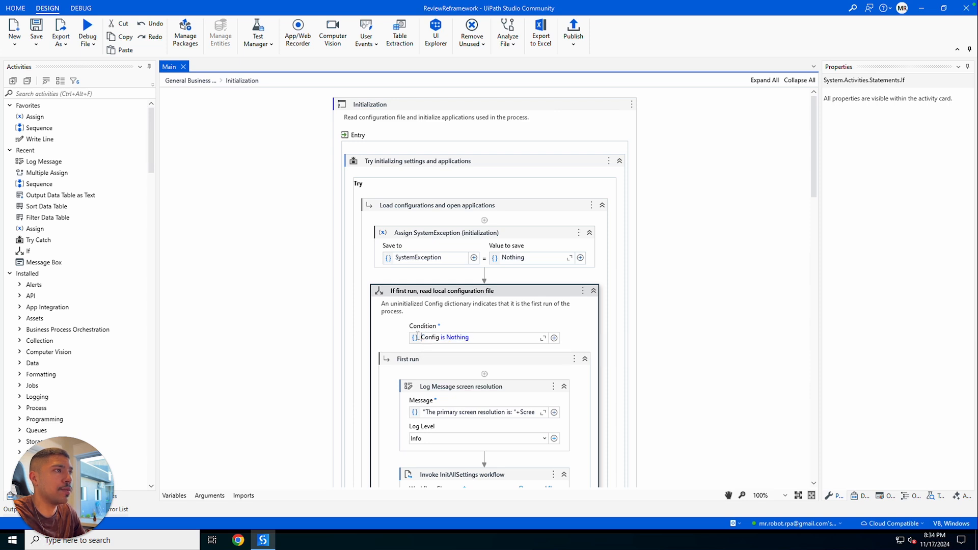
Step: Check the Config variable's type in the workflow's variable list and compare it with the first-run condition
left_click(175, 497)
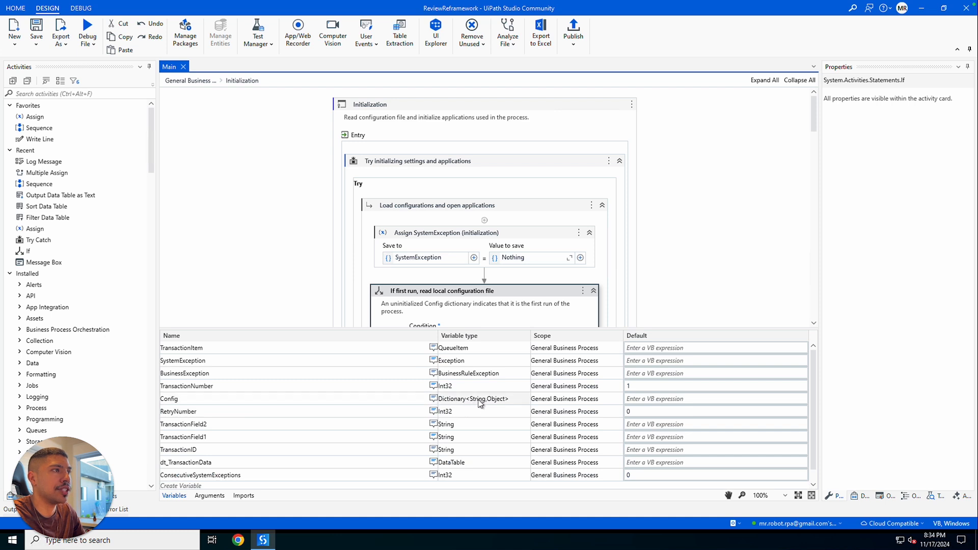
left_click(175, 496)
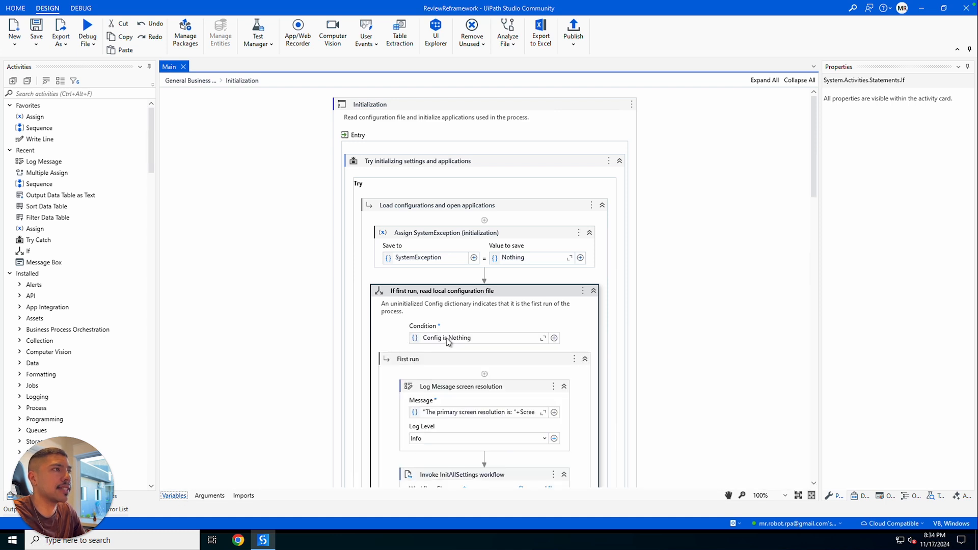
left_click(481, 337)
left_click_drag(470, 338, 345, 340)
left_click(422, 337)
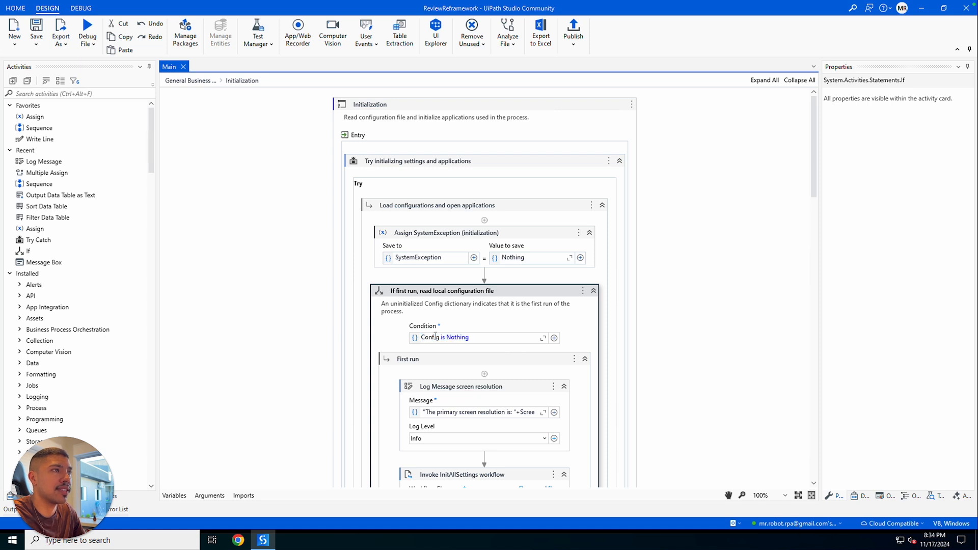
Step: Examine the Config variable in the first-run condition and the activities inside the First run block
double_click(435, 337)
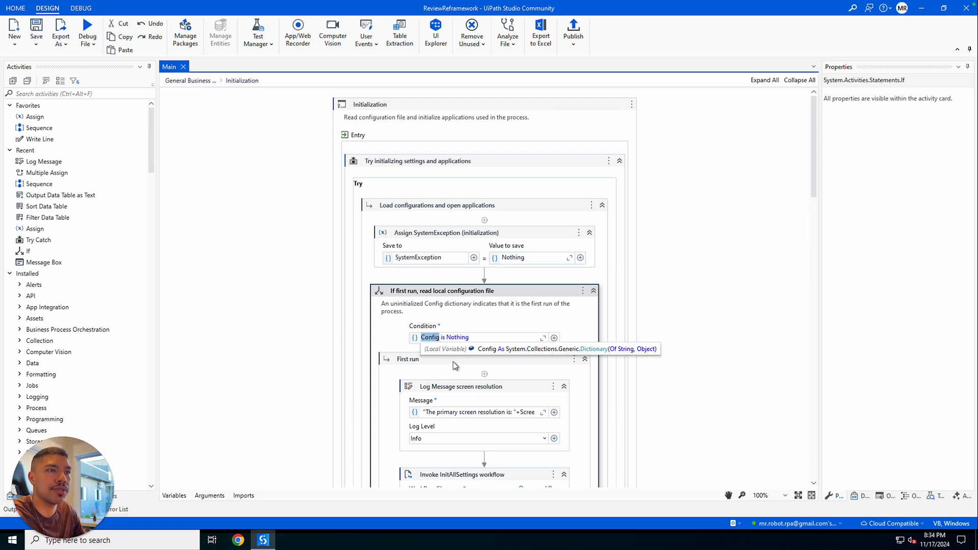
scroll(531, 366, "down", 2)
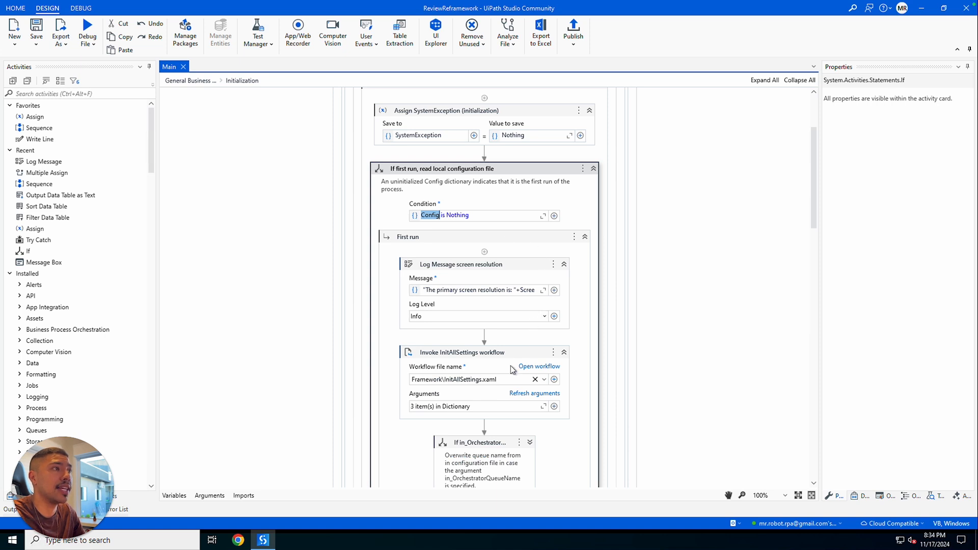
left_click_drag(74, 453, 927, 445)
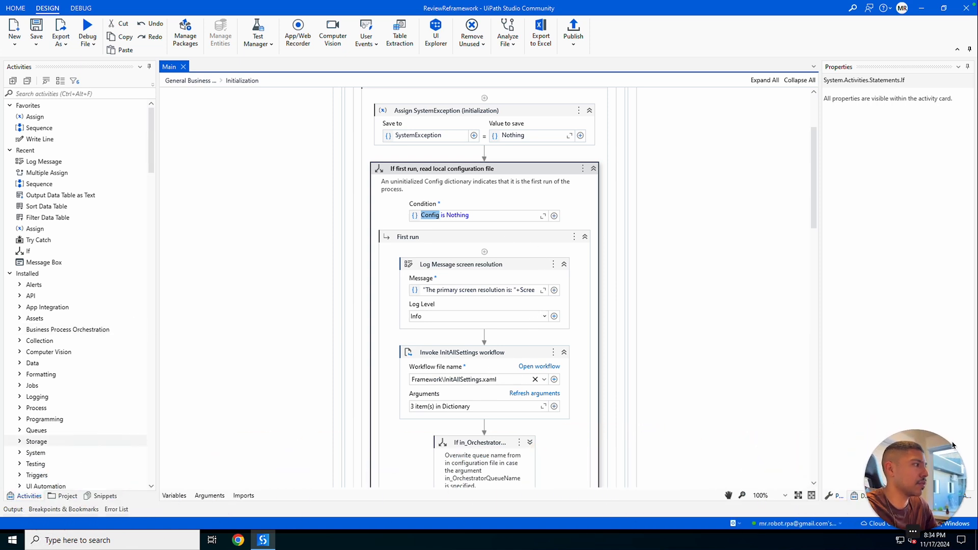
Step: Open Config.xlsx in Excel from the Data folder of the ReviewReframework project and maximize its window
left_click(70, 496)
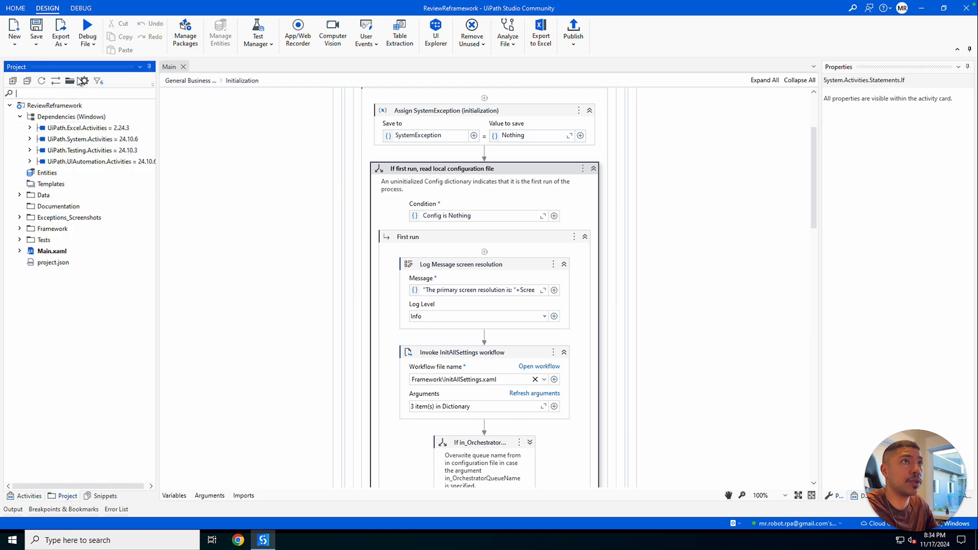
left_click(20, 195)
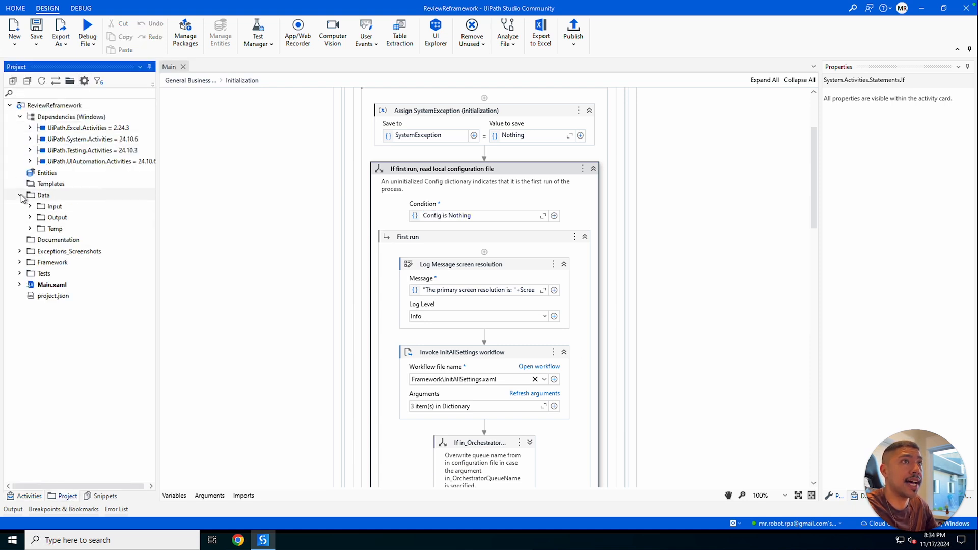
left_click(70, 81)
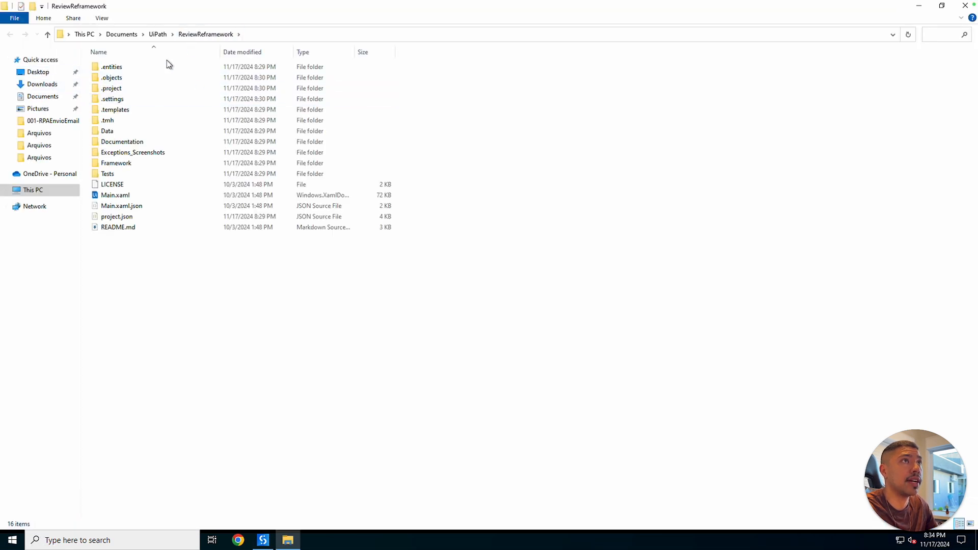
double_click(123, 132)
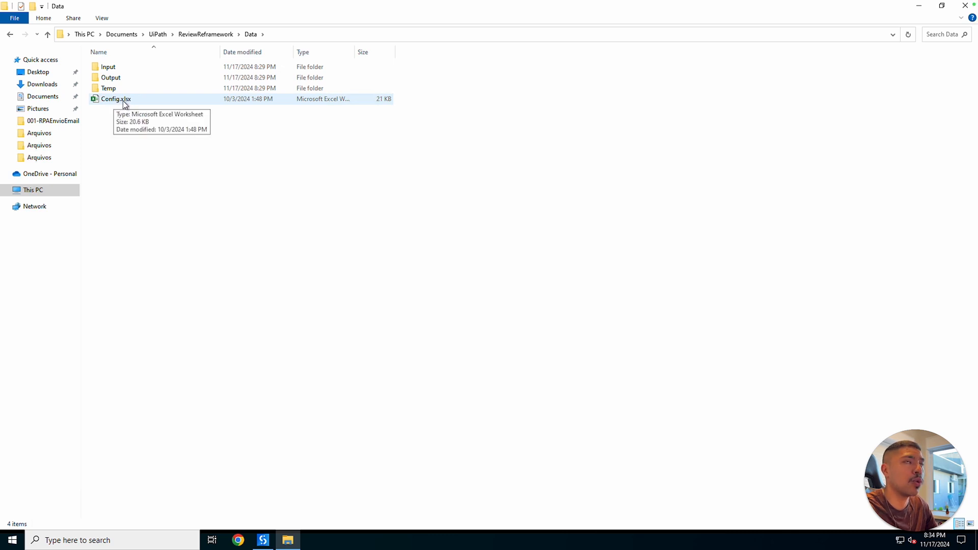
double_click(124, 102)
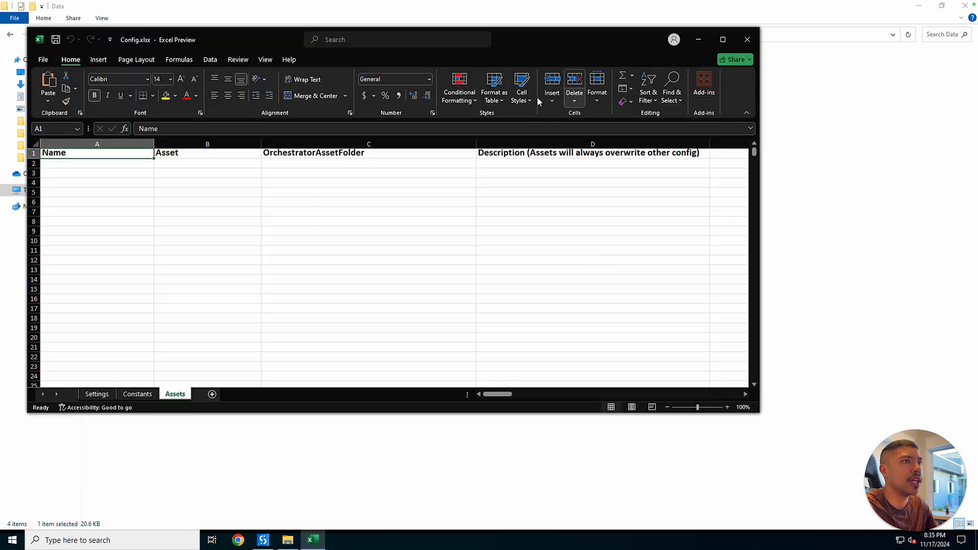
left_click(727, 39)
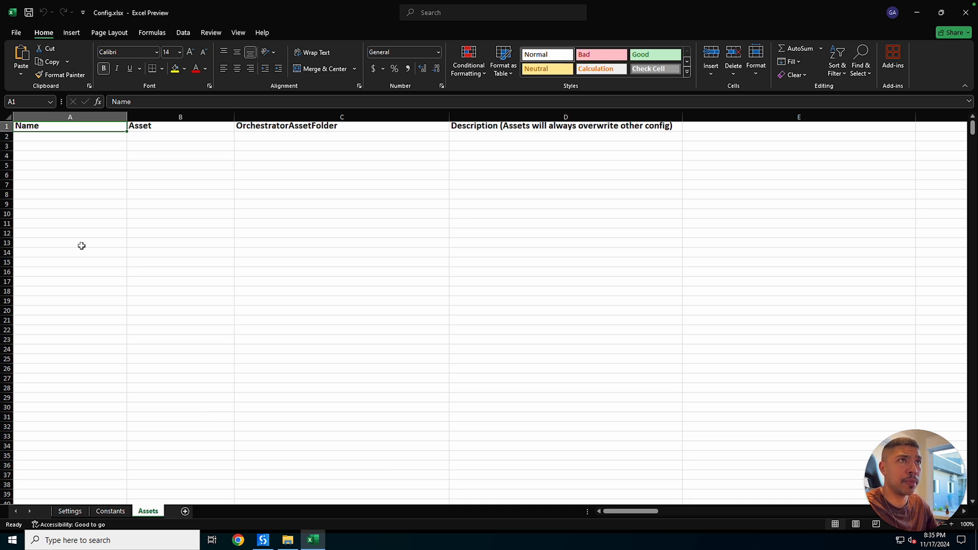
Step: Examine the Name, Asset, OrchestratorAssetFolder and Description columns of the Assets sheet
left_click_drag(74, 139, 690, 140)
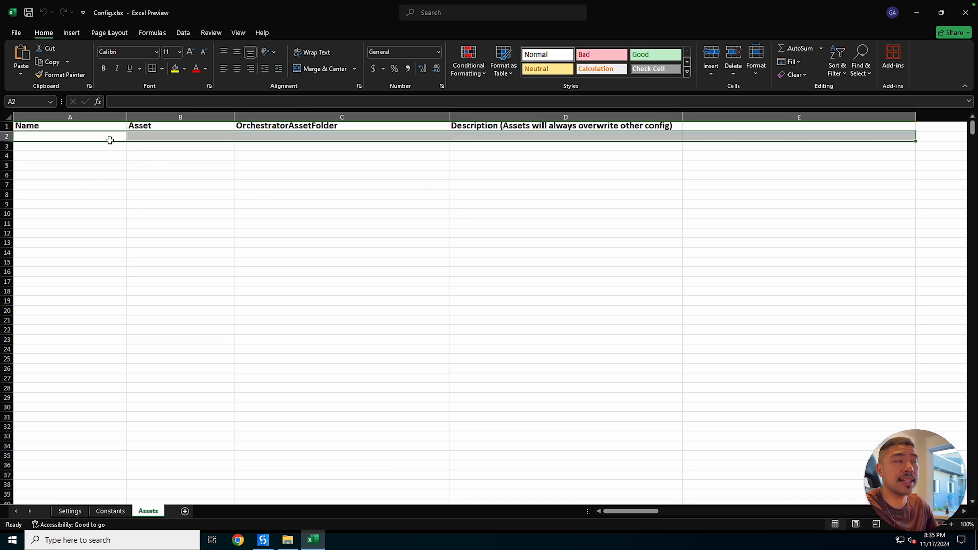
left_click(149, 138)
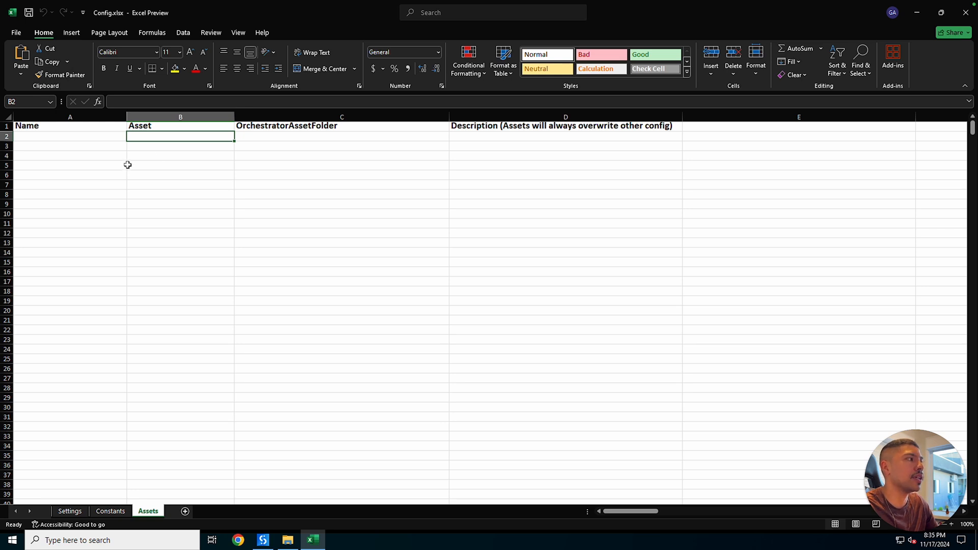
left_click_drag(72, 135, 461, 145)
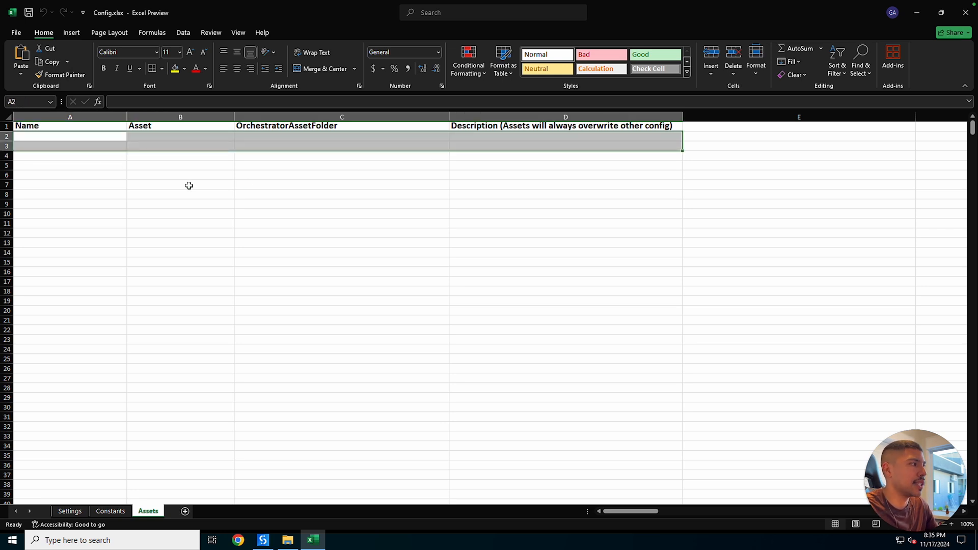
Step: Add an asset in row 2 of the Assets sheet with the name emailEnviar and the asset email_to
left_click(120, 137)
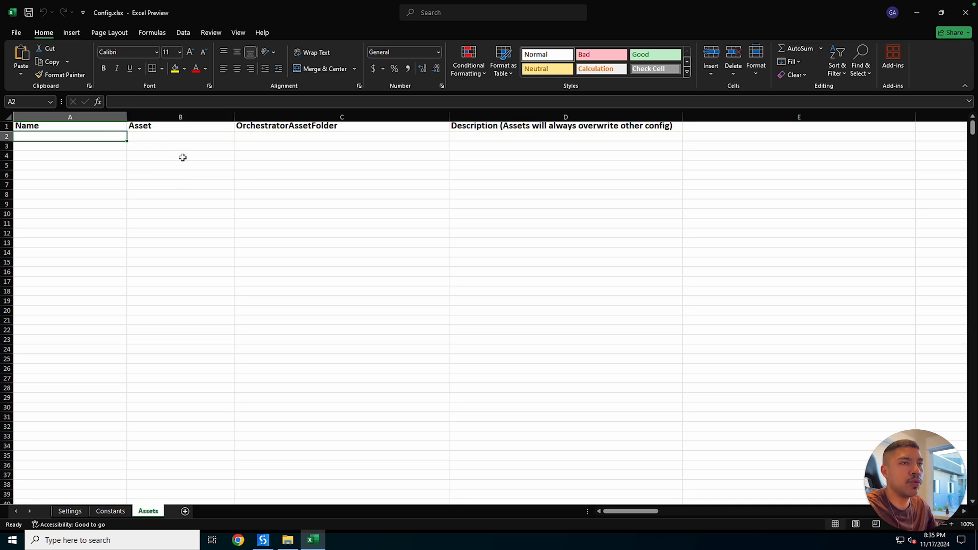
double_click(115, 139)
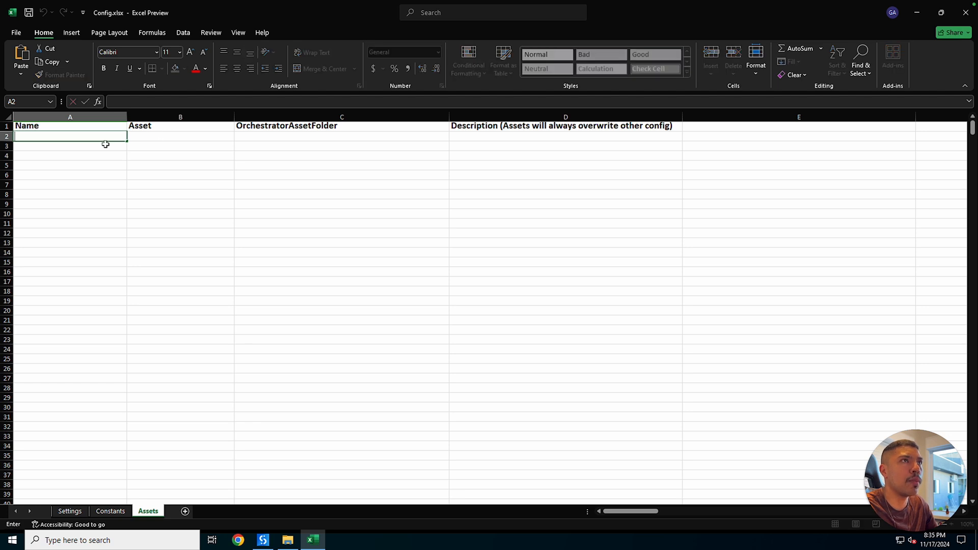
type("emailEnviar")
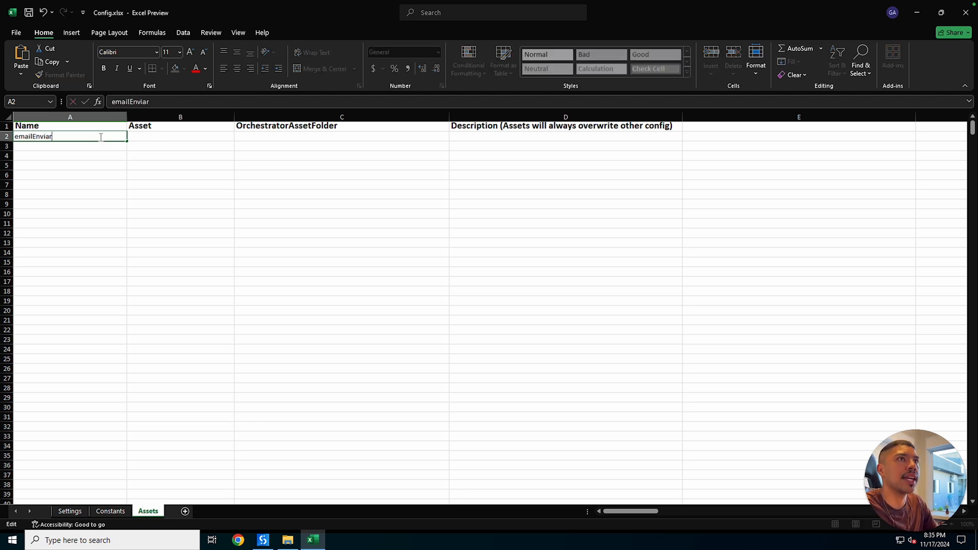
key("Tab")
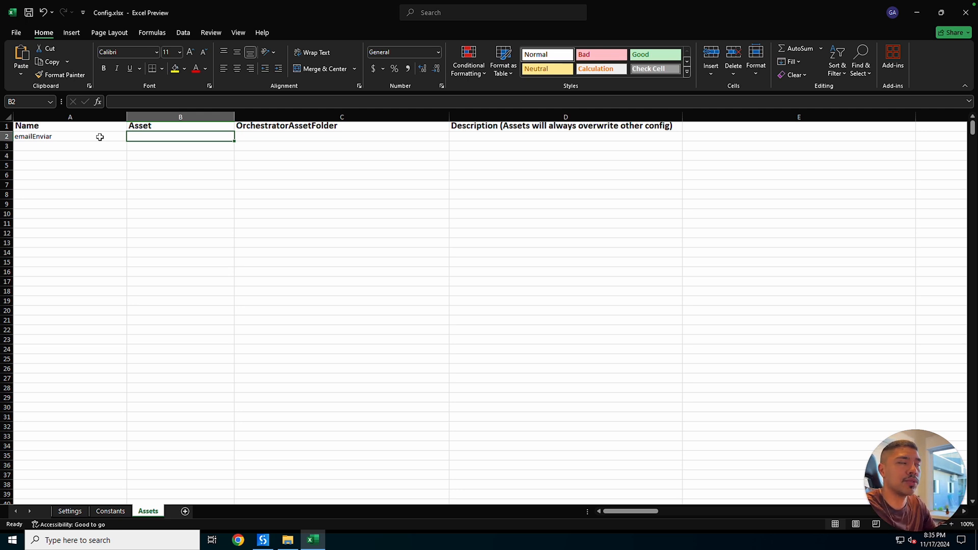
type("email")
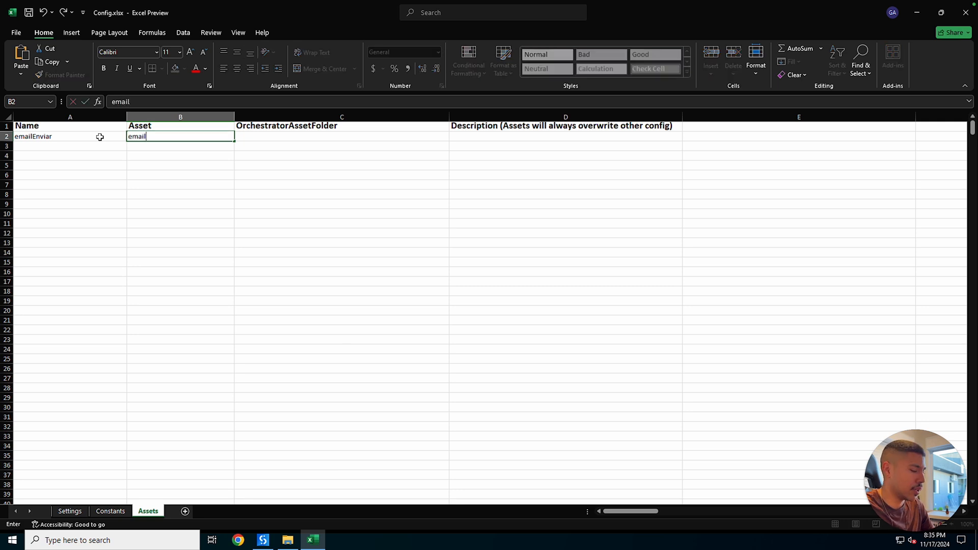
type("_to")
key("Return")
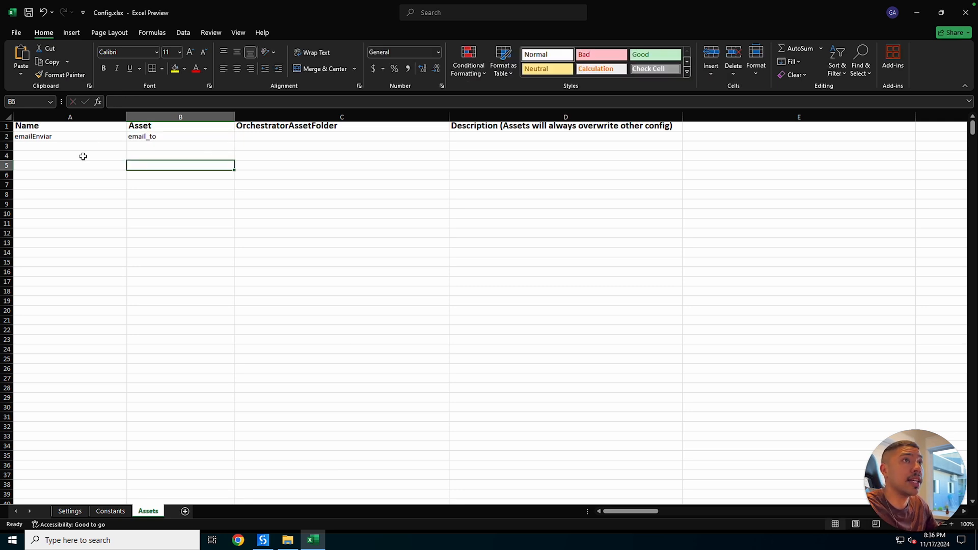
Step: Review the emailEnviar name entry on the Assets sheet against the Initialization workflow in UiPath Studio
left_click(93, 138)
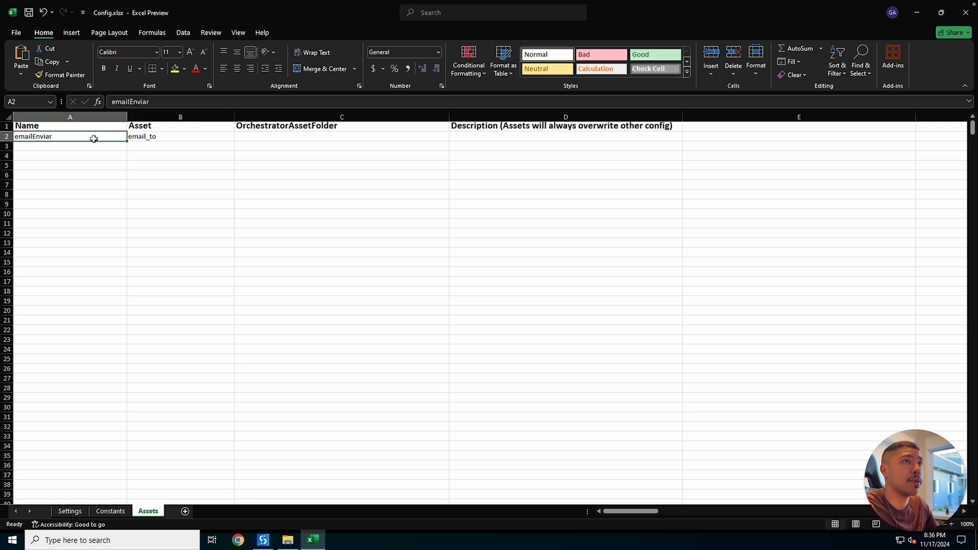
left_click(262, 539)
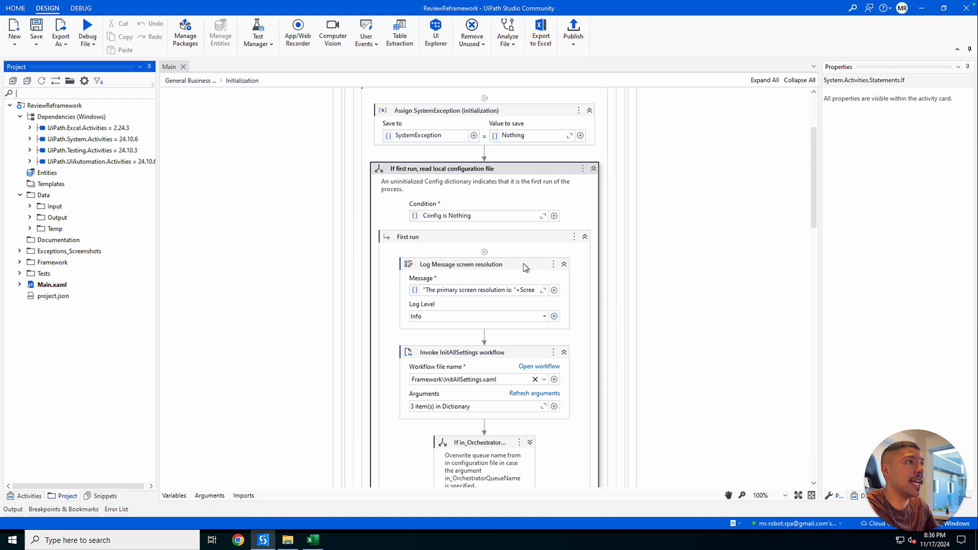
left_click(314, 541)
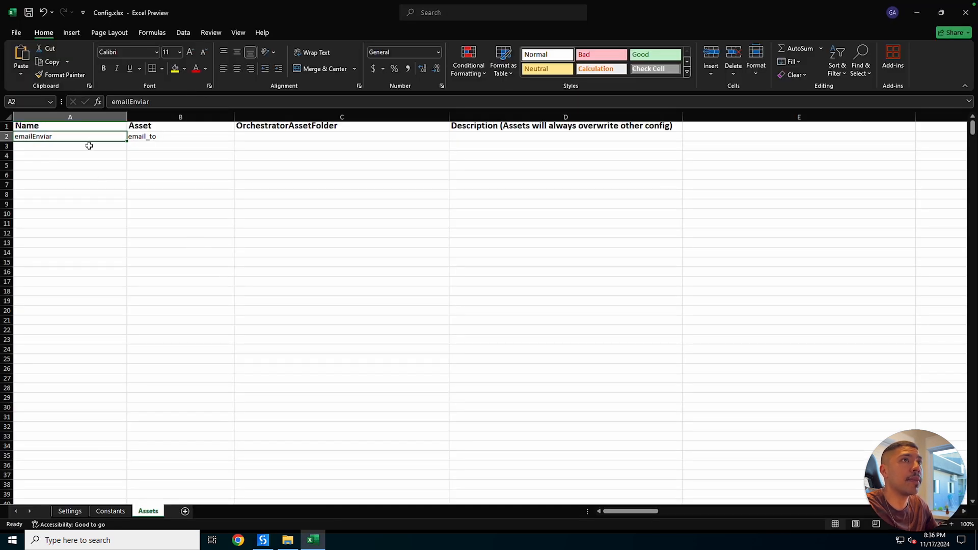
left_click(145, 140)
left_click(57, 136)
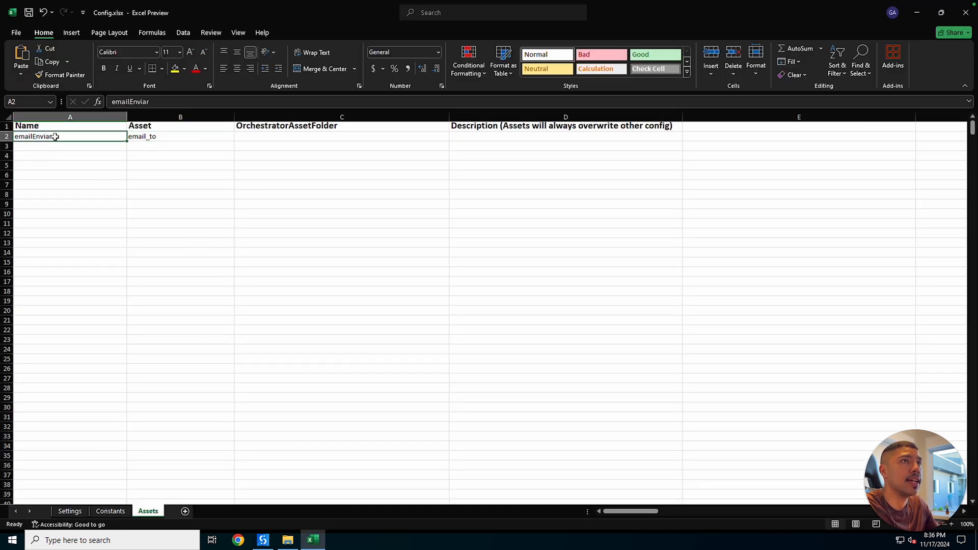
double_click(40, 136)
double_click(40, 136)
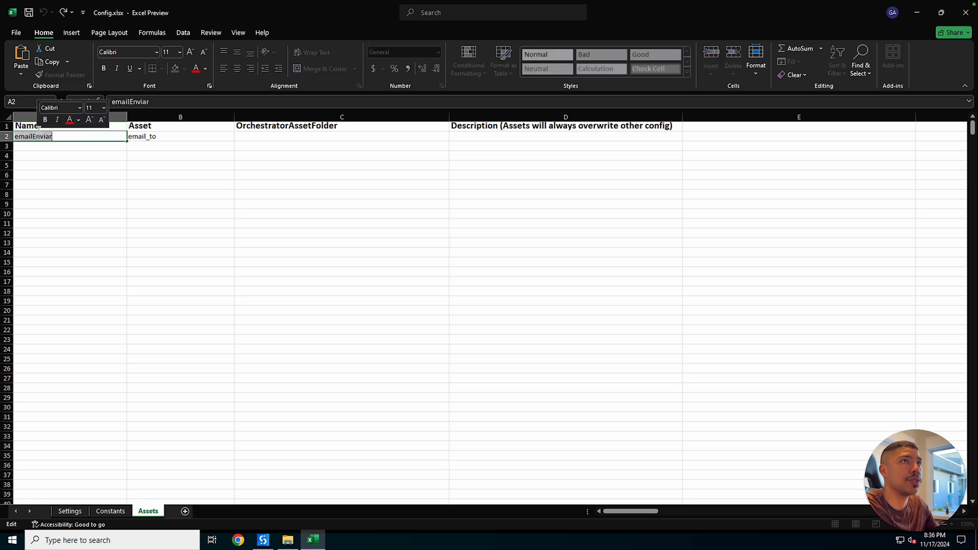
Step: Examine how the email_to asset pairs with its name, check the first-run block in UiPath Studio, and return to Config.xlsx
double_click(145, 136)
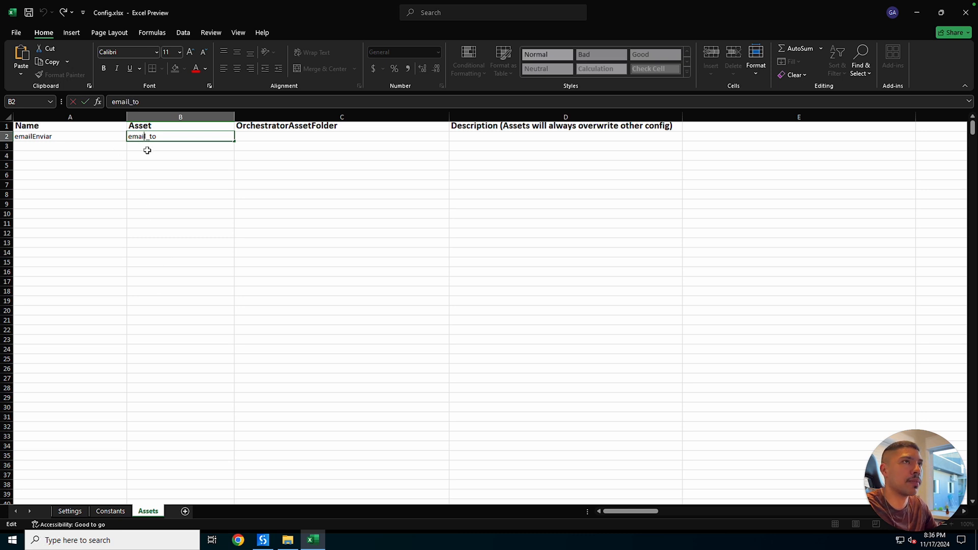
double_click(155, 137)
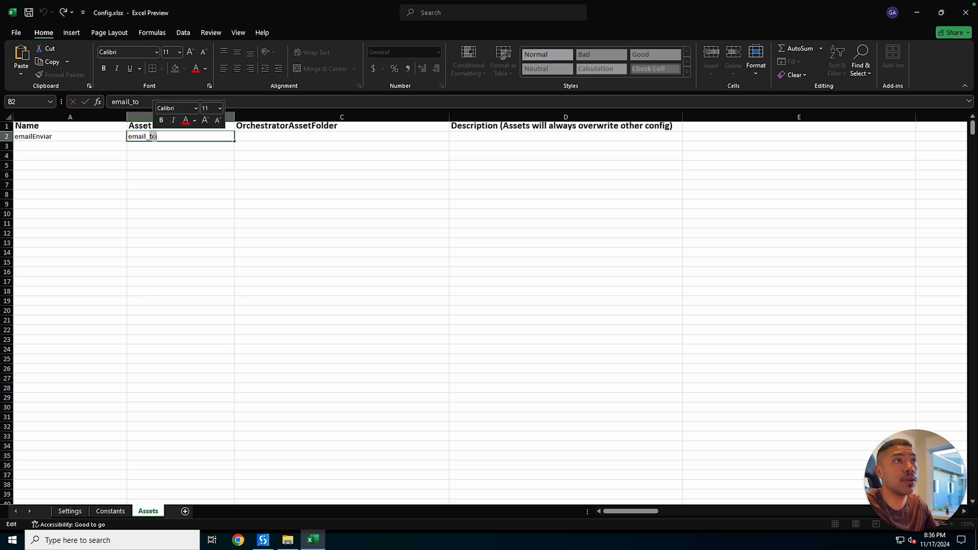
left_click(128, 162)
left_click(102, 138)
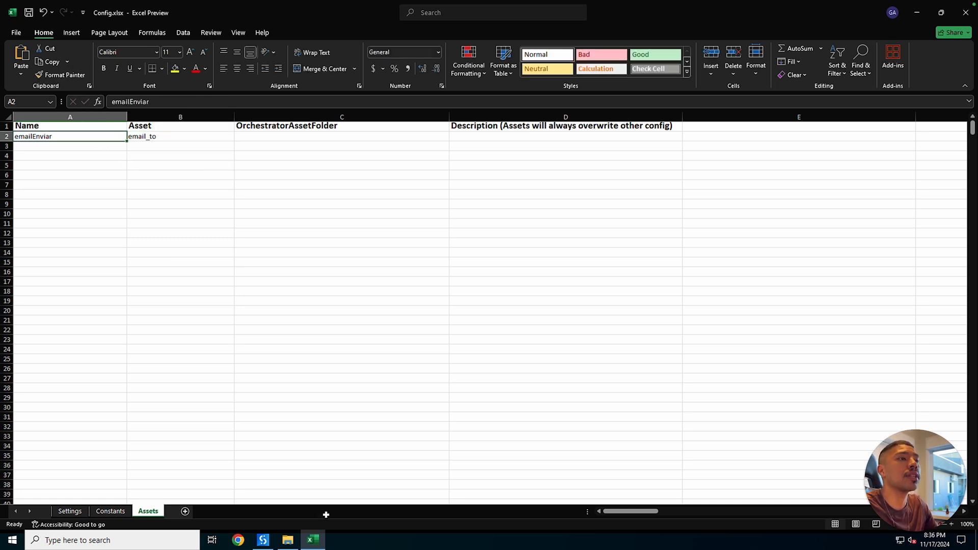
left_click(263, 539)
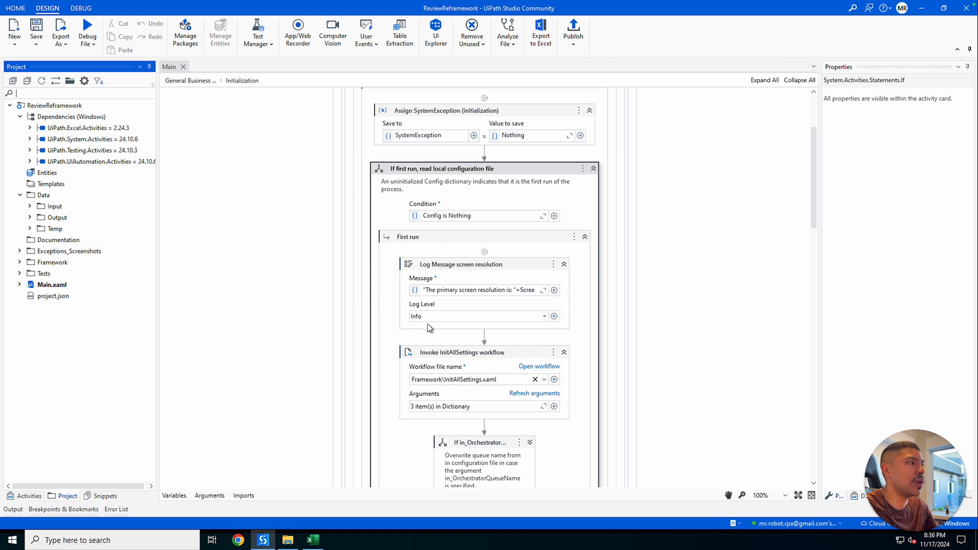
left_click(316, 546)
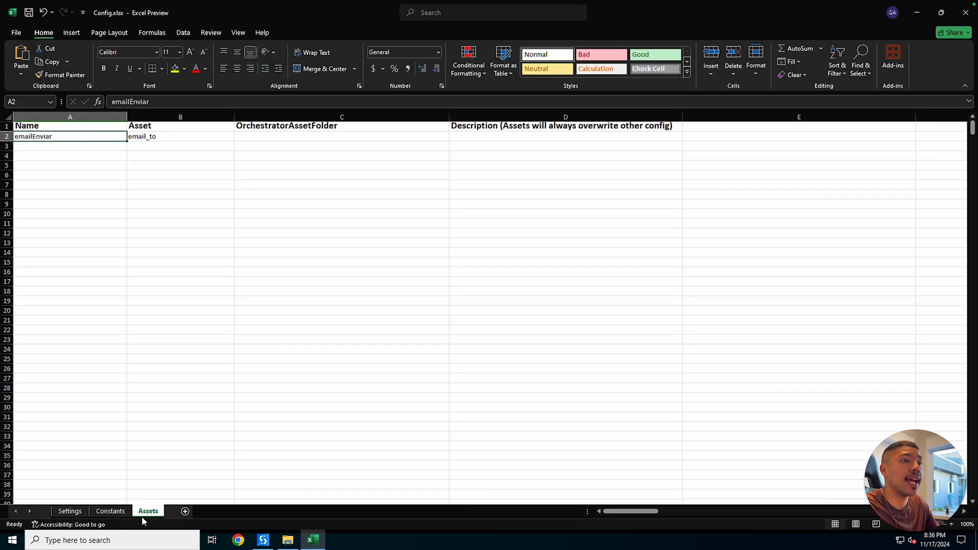
Step: Look over the empty rows under the emailEnviar entry in the Name and Asset columns
left_click_drag(66, 149, 301, 179)
left_click(279, 216)
left_click_drag(65, 147, 189, 214)
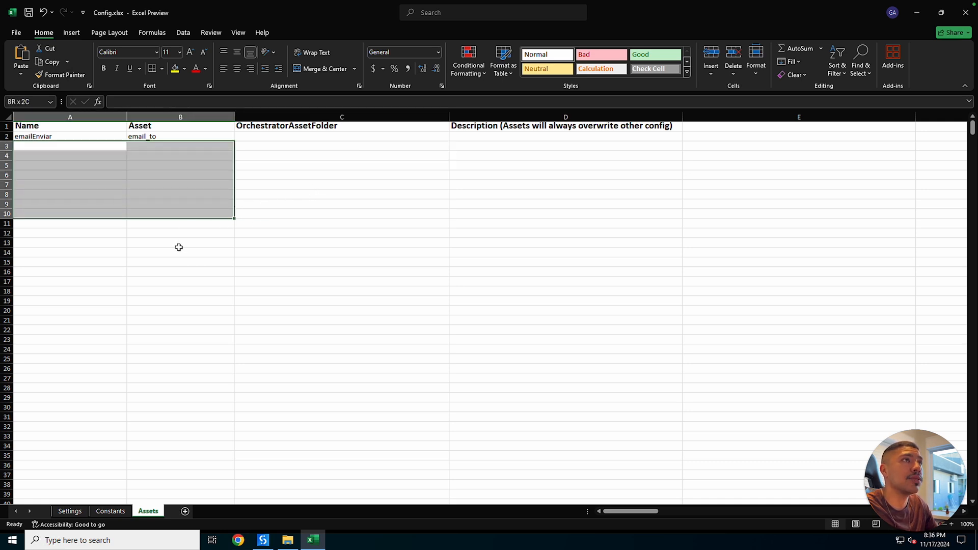
left_click_drag(179, 247, 179, 243)
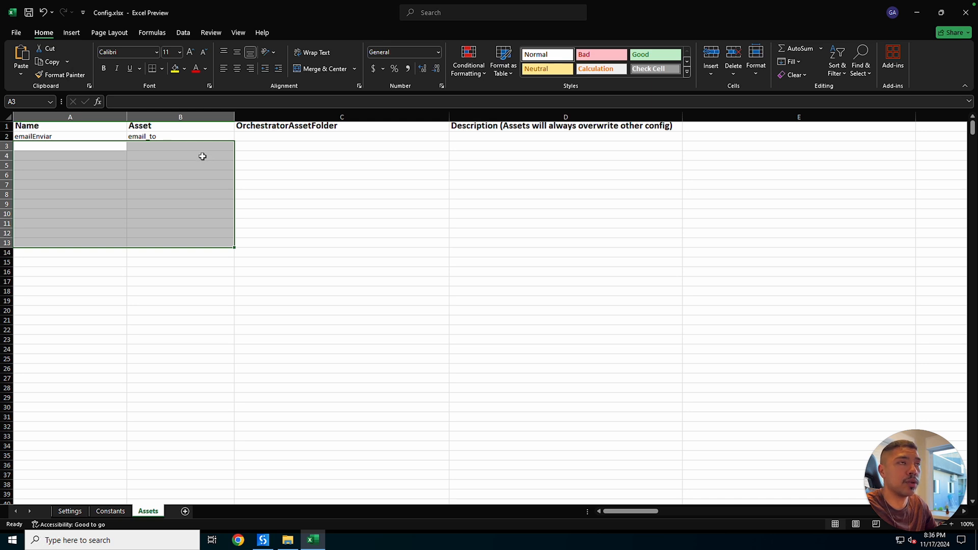
left_click(91, 154)
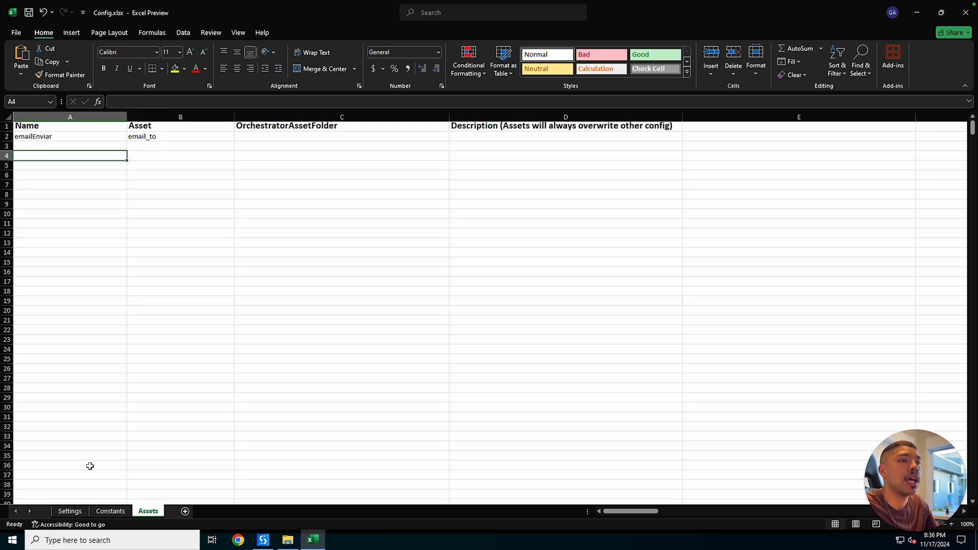
Step: Examine the Constants sheet, including ShouldMarkJobAsFaulted and the log message values for transaction errors and success
left_click(97, 510)
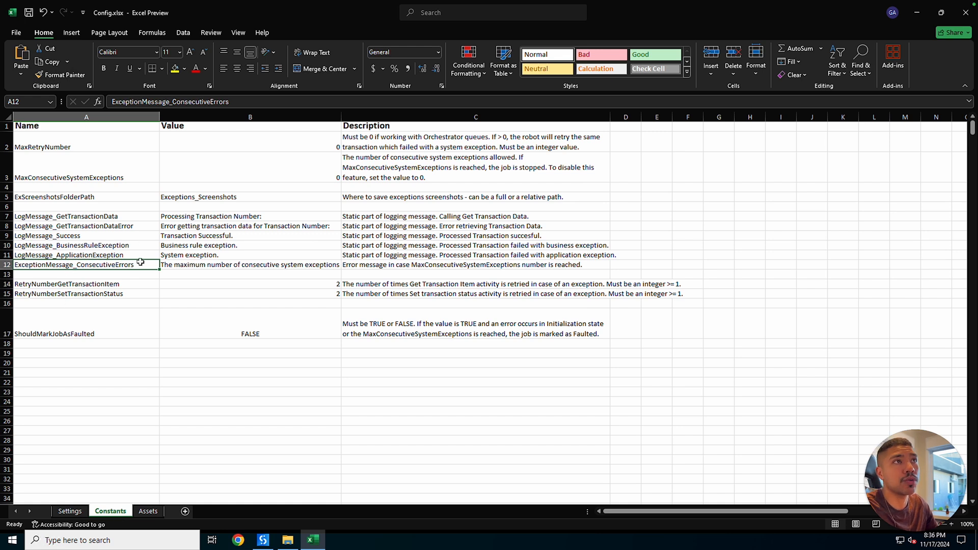
left_click(130, 329)
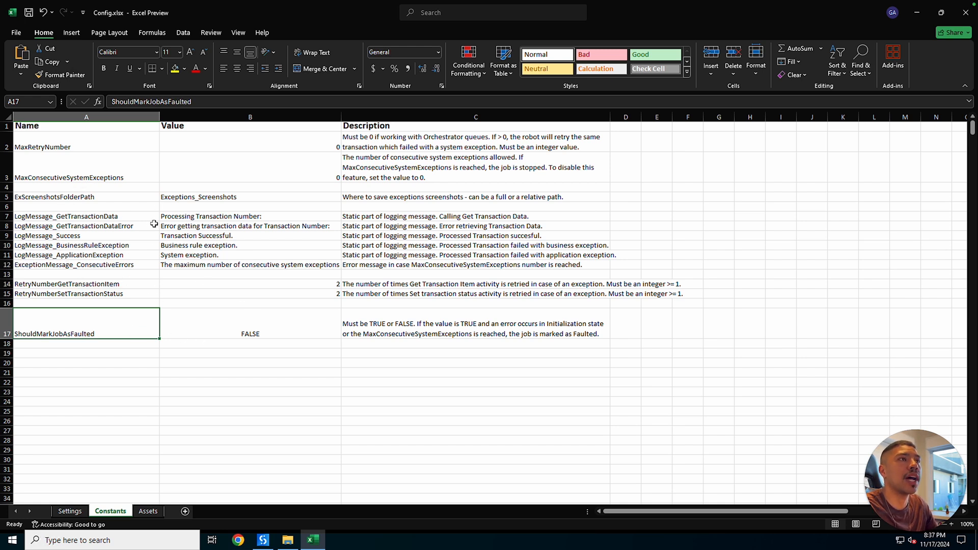
left_click(208, 226)
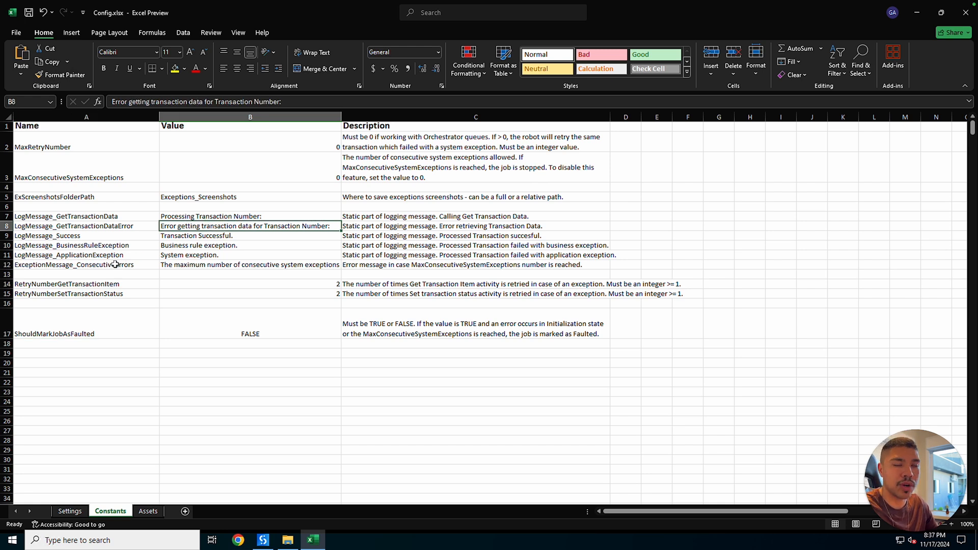
left_click(210, 238)
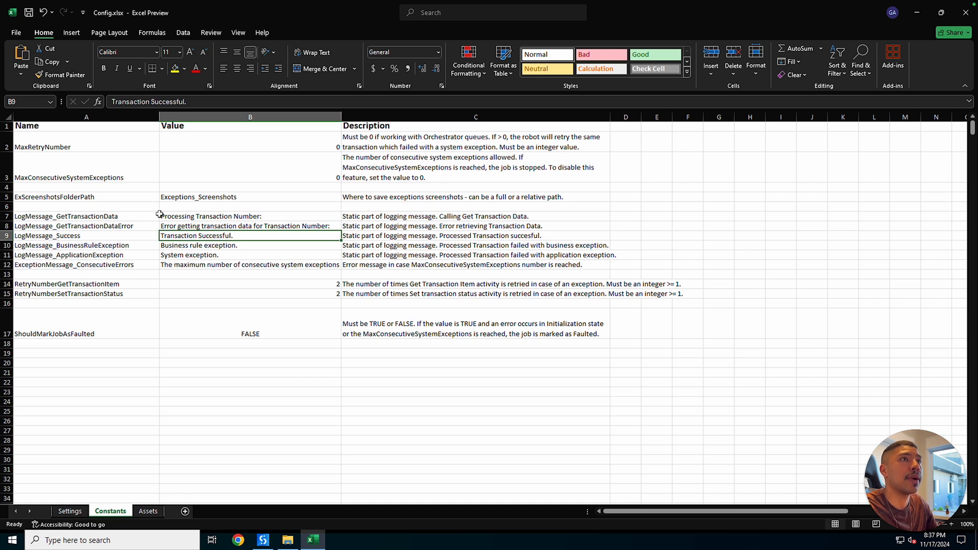
Step: Review the ShouldMarkJobAsFaulted, MaxConsecutiveSystemExceptions and ExceptionMessage_ConsecutiveErrors names on the Constants sheet
left_click(117, 333)
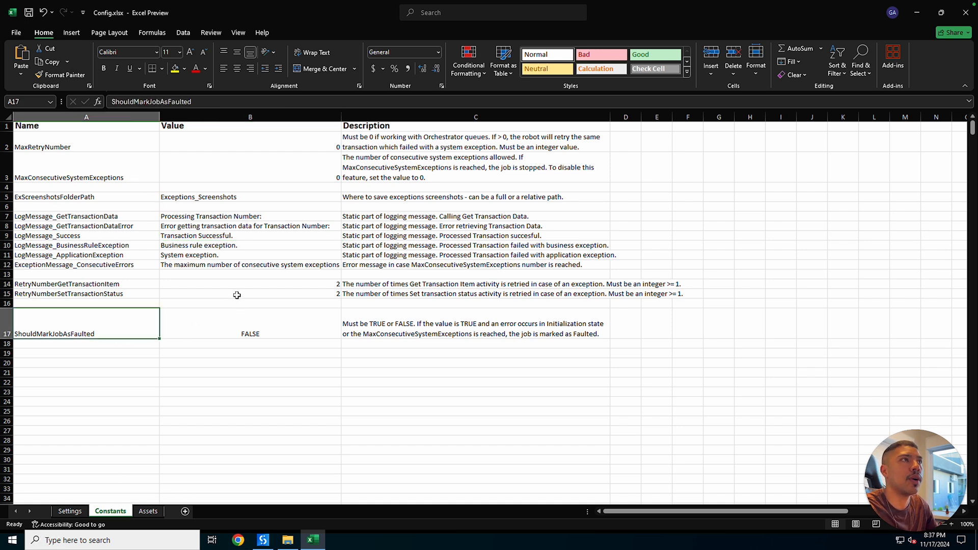
left_click(90, 175)
left_click(55, 263)
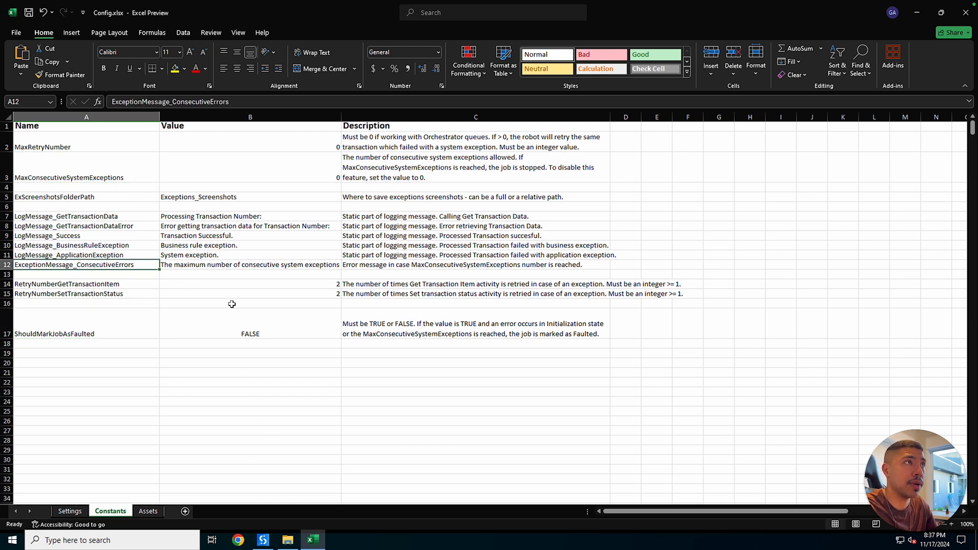
Step: Examine the full name and value text of the LogMessage_GetTransactionData constant without changing either cell
left_click(80, 218)
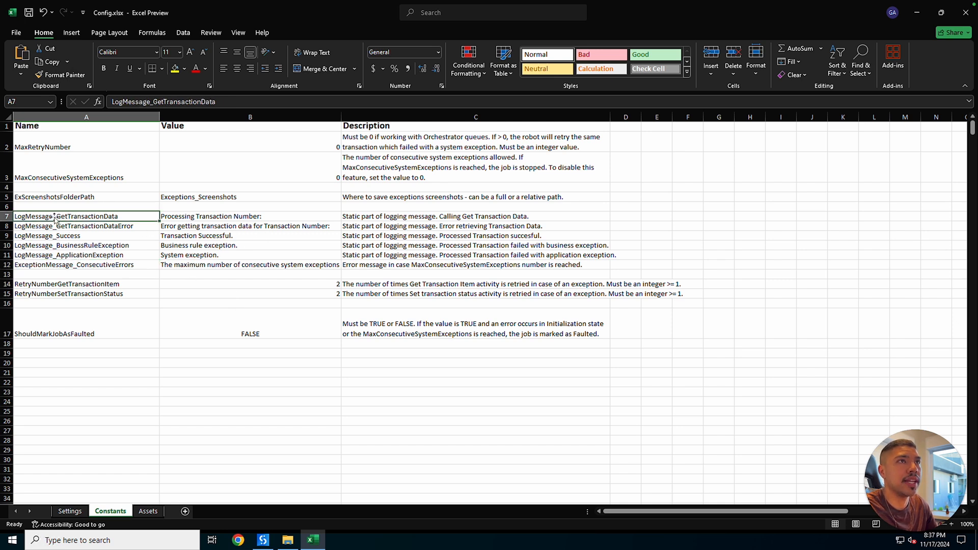
double_click(85, 216)
left_click_drag(116, 216, 48, 220)
left_click(112, 236)
double_click(115, 216)
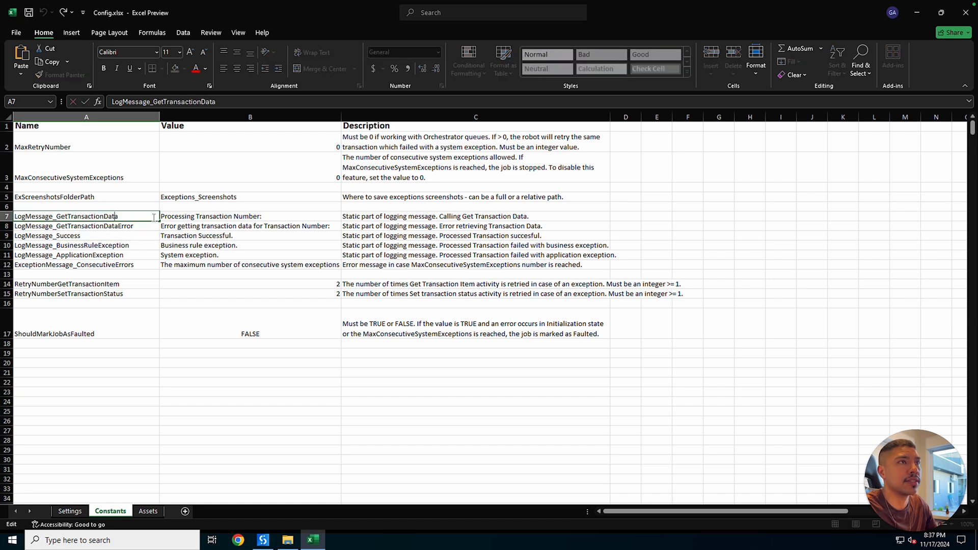
left_click(143, 242)
left_click(184, 217)
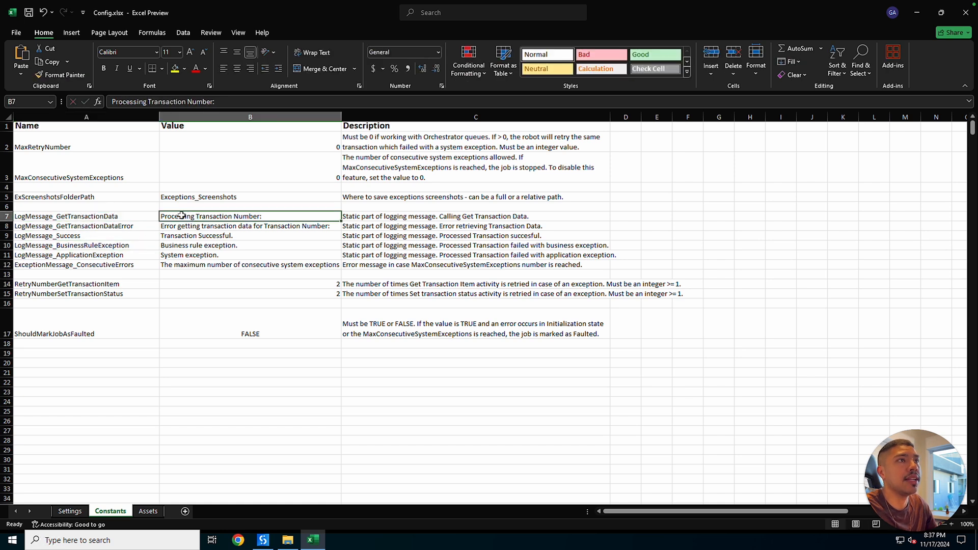
double_click(174, 216)
left_click_drag(172, 216, 263, 217)
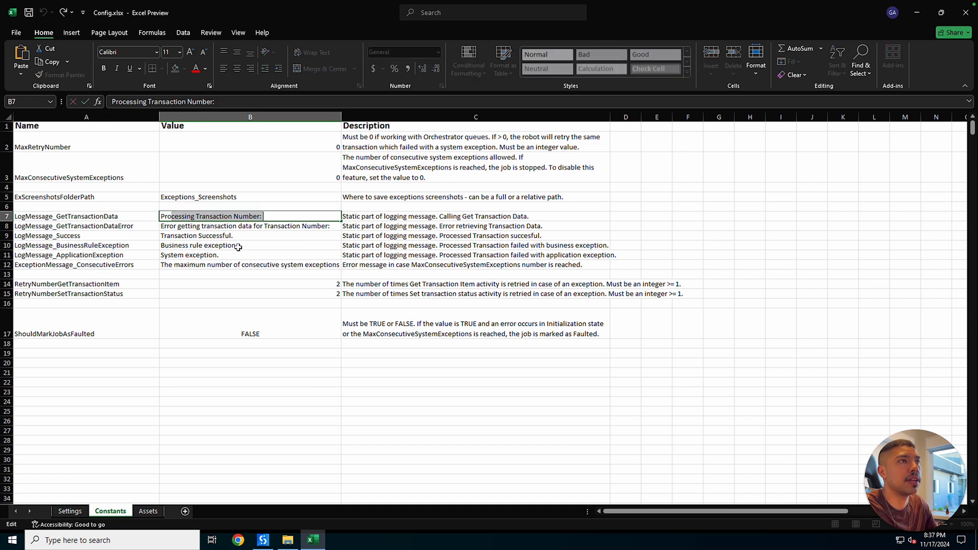
left_click(224, 246)
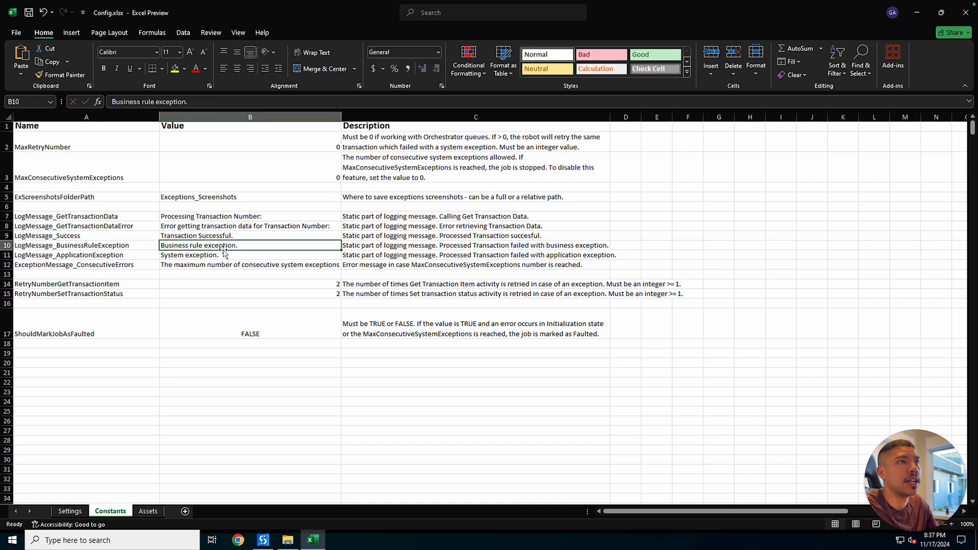
Step: Compare the LogMessage_GetTransactionData name with its paired value and inspect the end of the value text
left_click(121, 217)
left_click(181, 216)
left_click(132, 220)
left_click(181, 215)
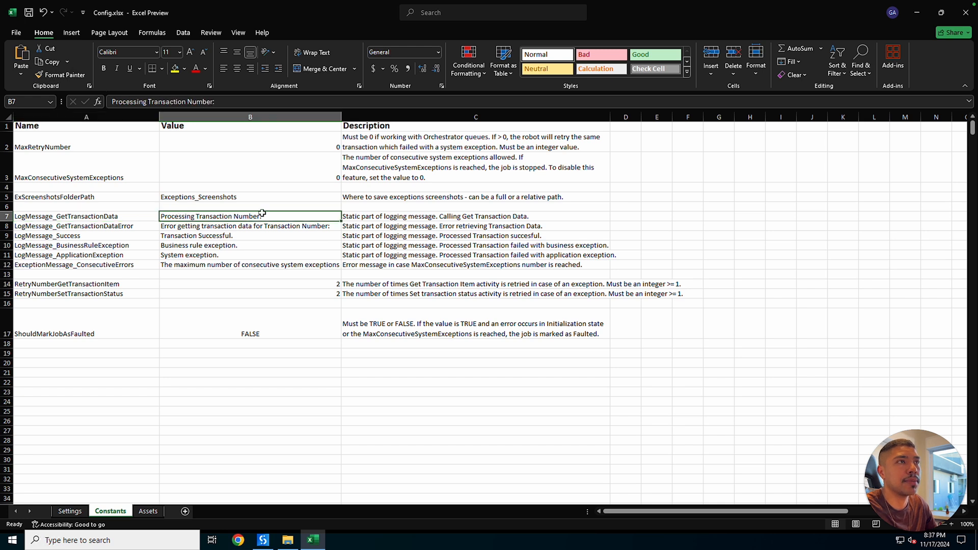
double_click(281, 216)
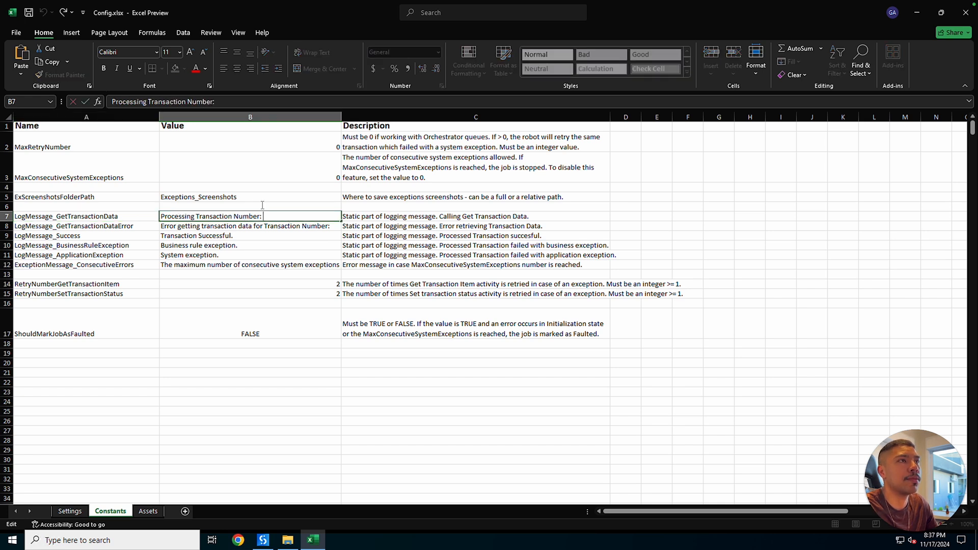
left_click(229, 247)
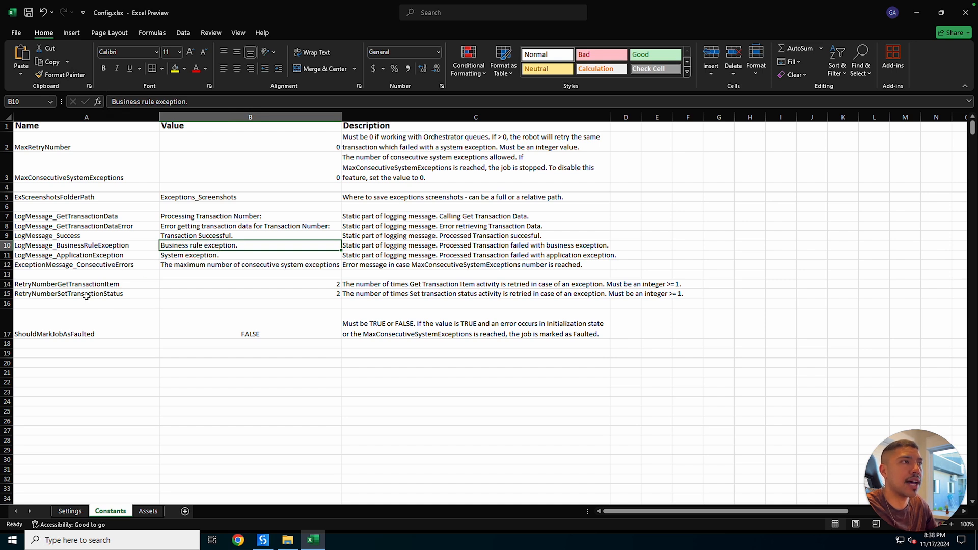
Step: Revisit the ShouldMarkJobAsFaulted and LogMessage_Success names on the Constants sheet
left_click(106, 317)
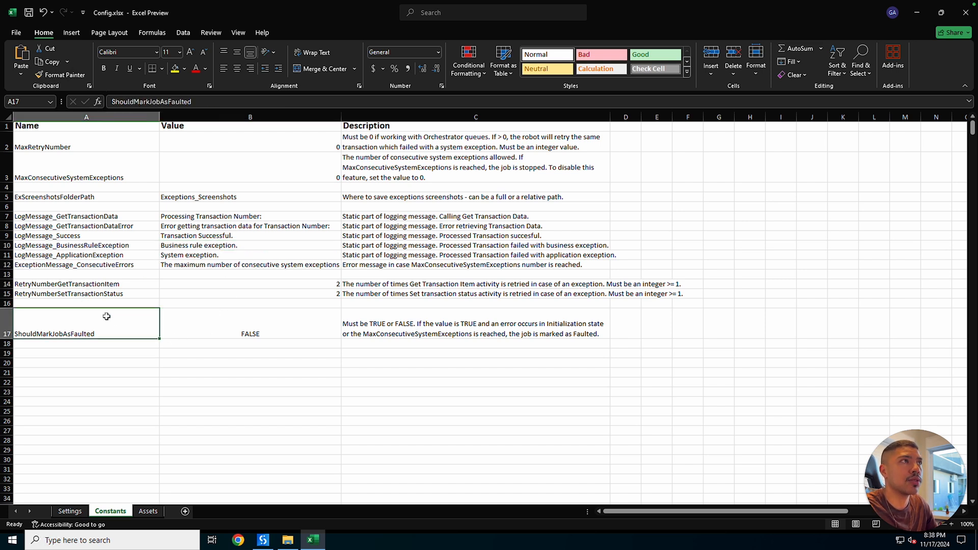
left_click(83, 238)
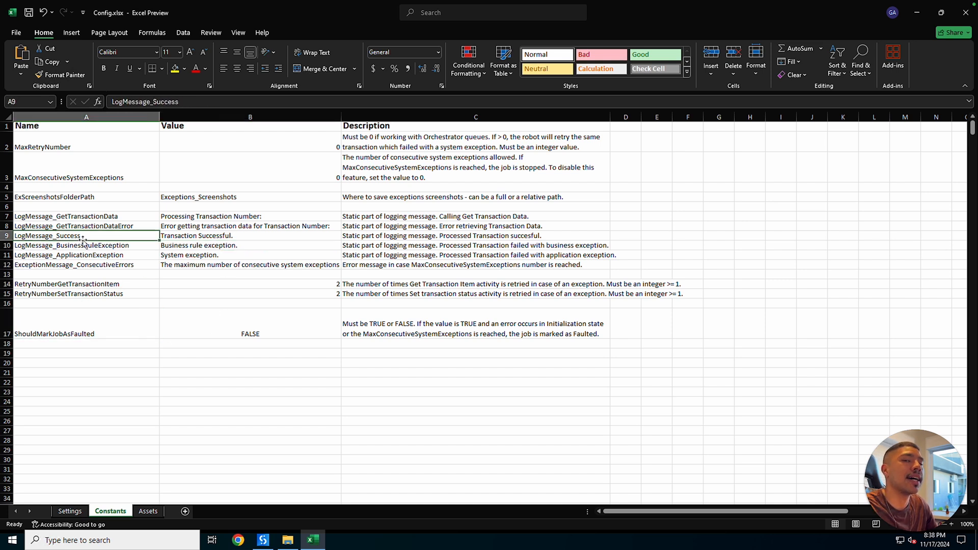
left_click(133, 338)
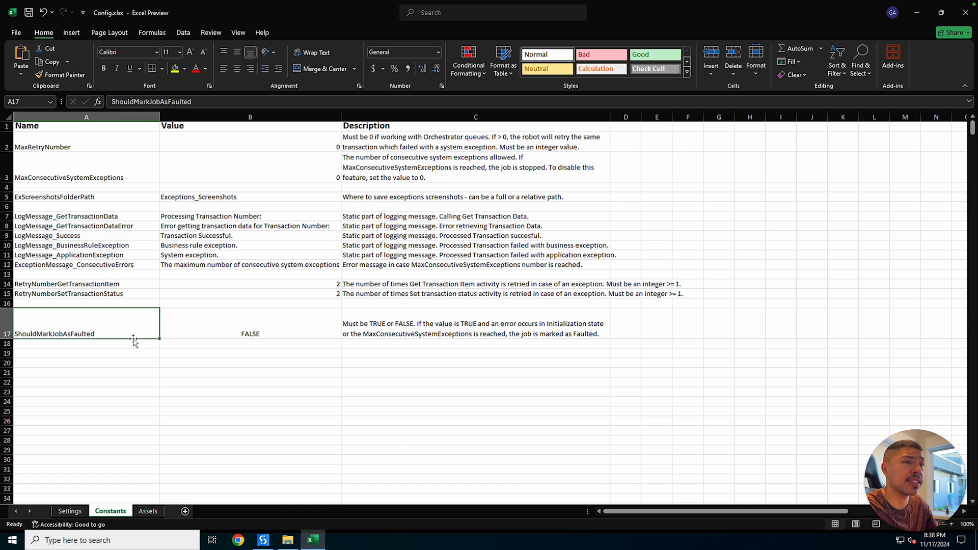
Step: Open the Settings sheet and examine the OrchestratorQueueName and OrchestratorQueueFolder entries with their values
left_click(70, 511)
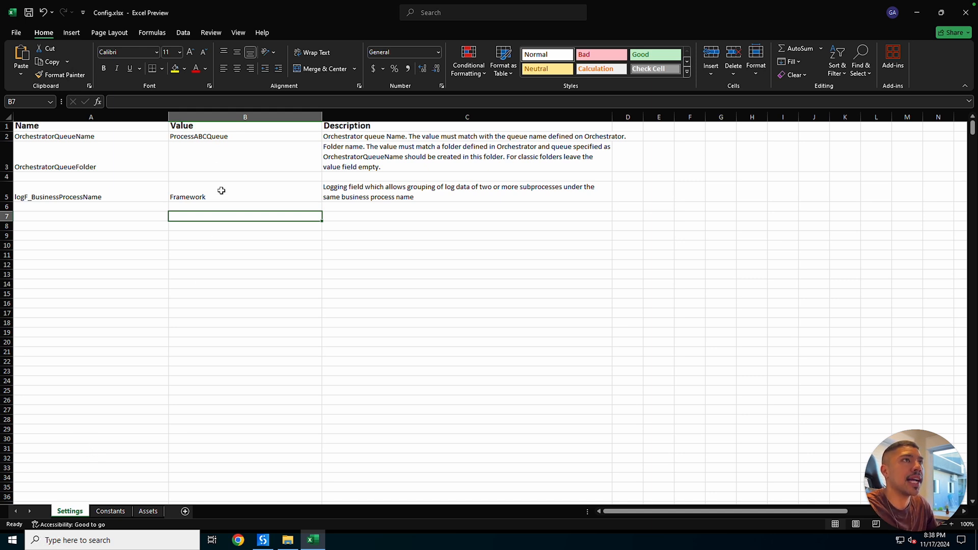
left_click(77, 138)
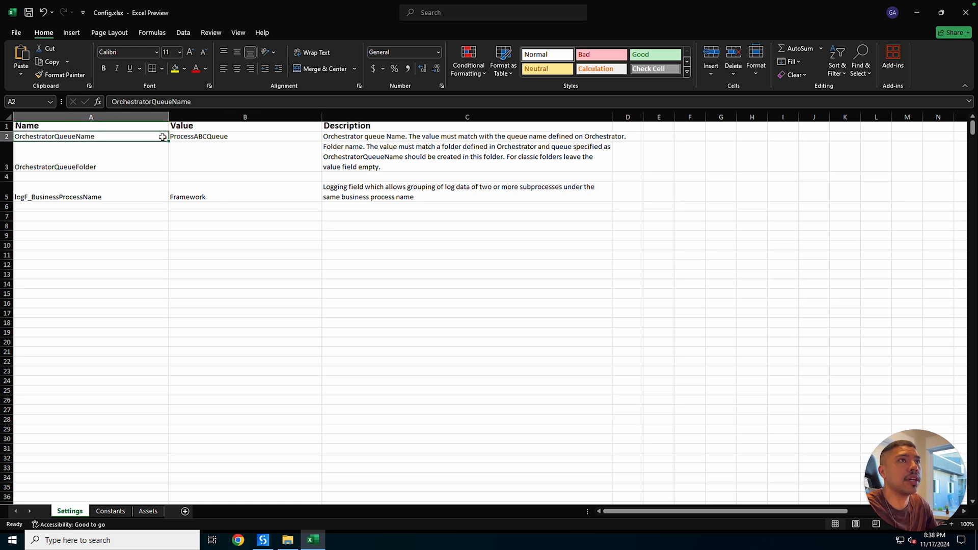
left_click(195, 137)
double_click(205, 136)
left_click_drag(231, 137, 150, 144)
left_click(118, 159)
left_click(211, 156)
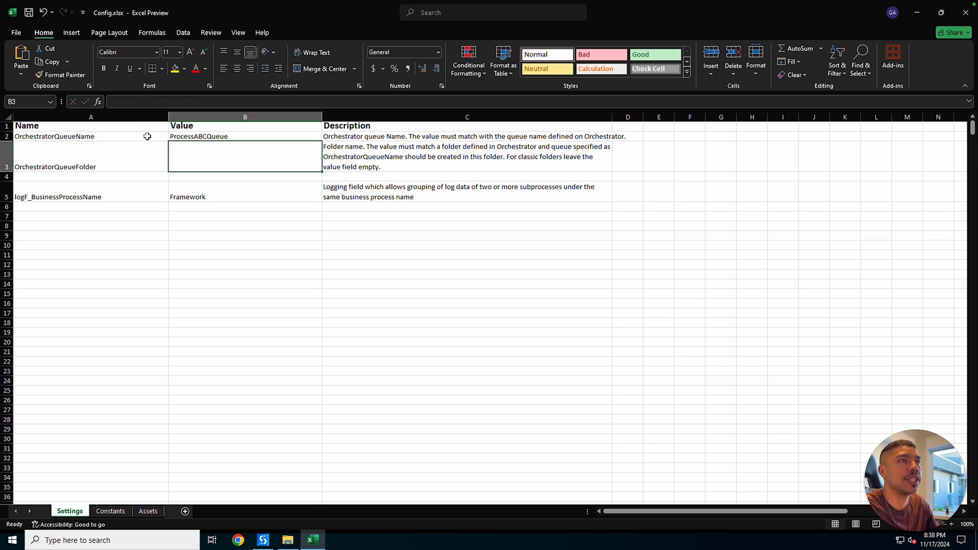
left_click(146, 135)
left_click(180, 136)
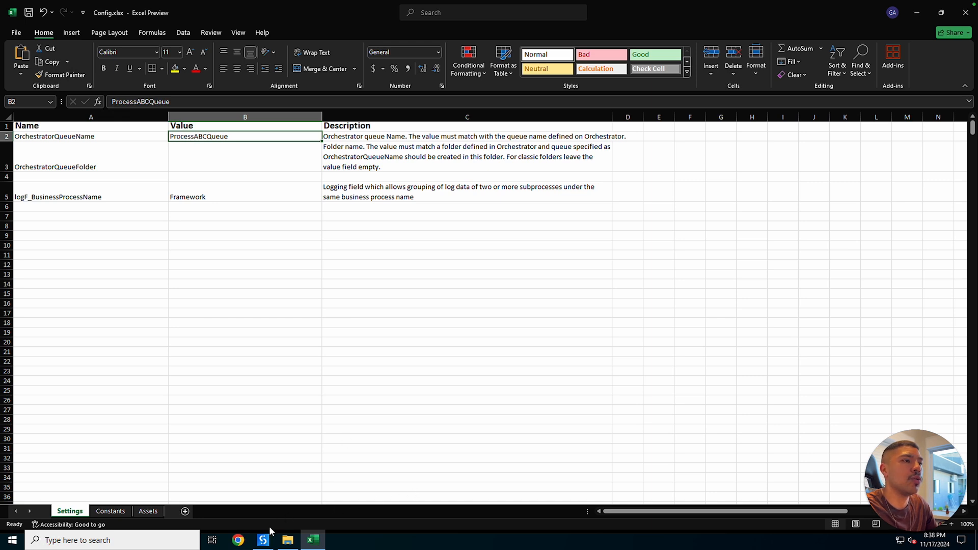
Step: Check the first-run block in UiPath Studio, then return to Config.xlsx and inspect the OrchestratorQueueName setting and its value
left_click(263, 540)
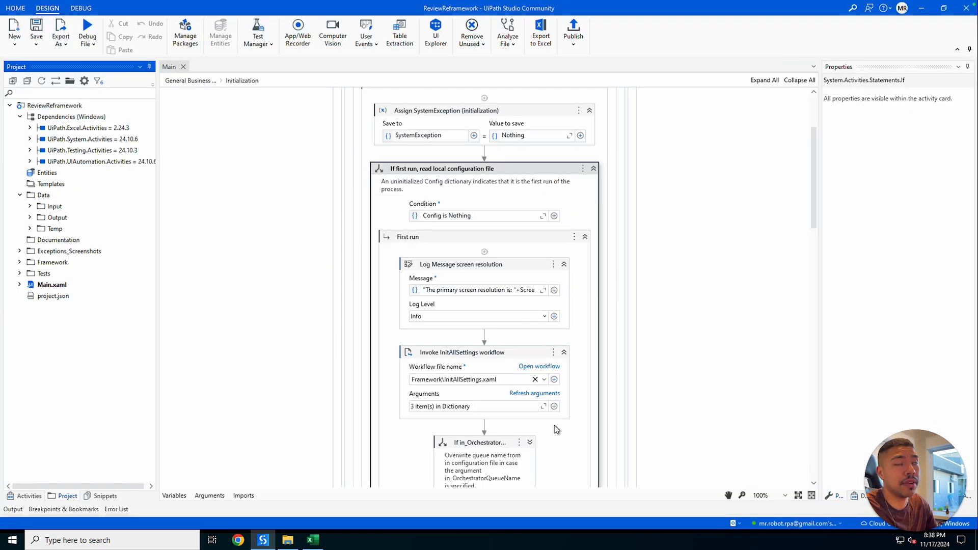
left_click(313, 539)
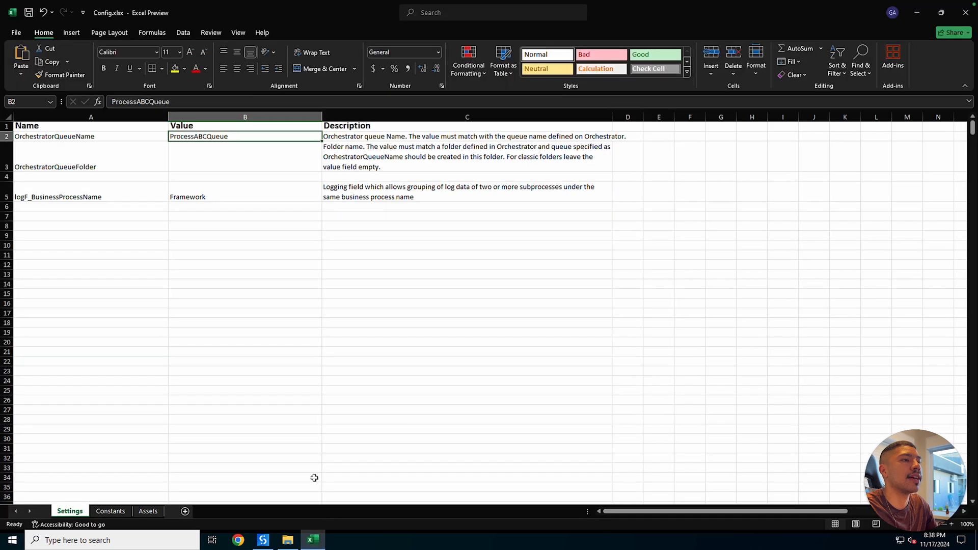
double_click(217, 136)
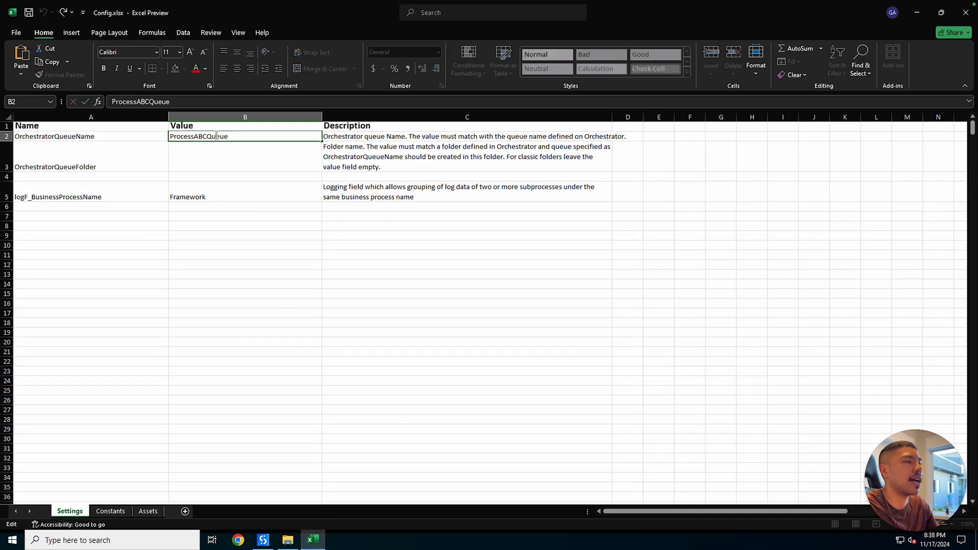
left_click(211, 149)
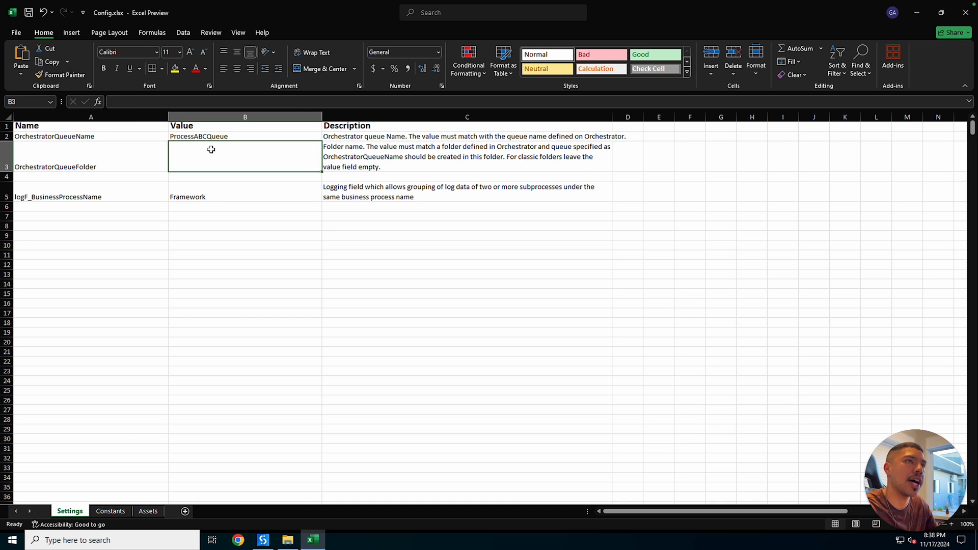
left_click(137, 138)
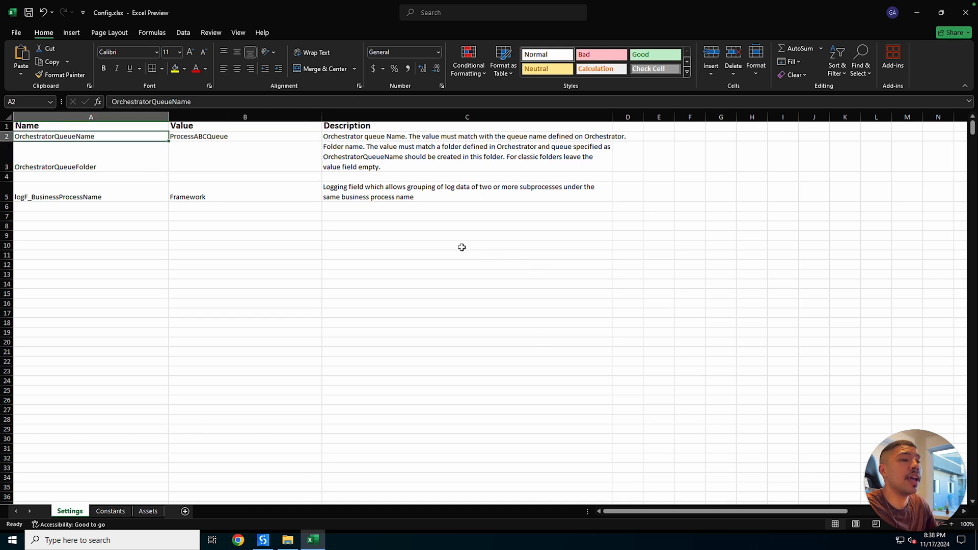
Step: Review the configuration-loading part of Initialization in UiPath Studio, then go back to Config.xlsx and compare the Constants and Settings sheets
left_click(269, 543)
scroll(539, 388, "up", 4)
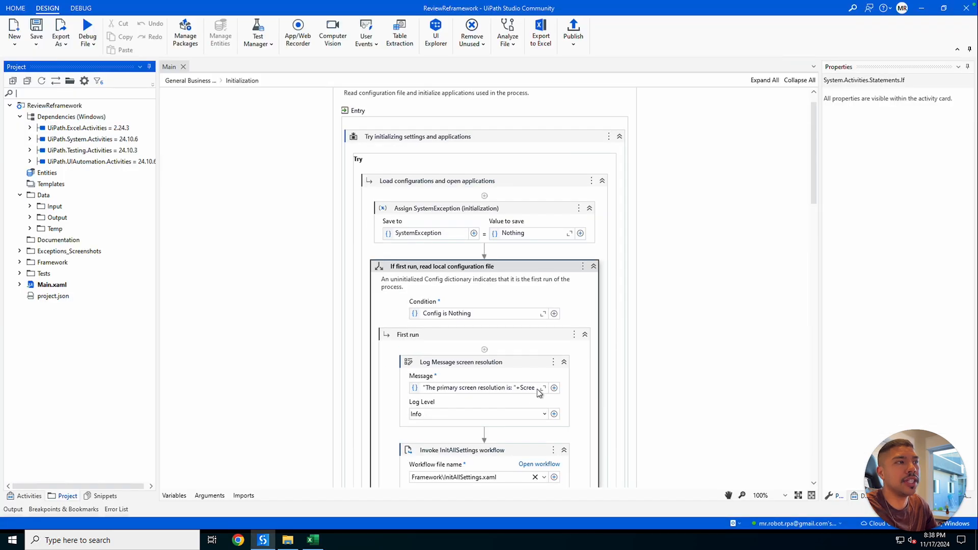
scroll(512, 390, "up", 1)
scroll(504, 400, "down", 5)
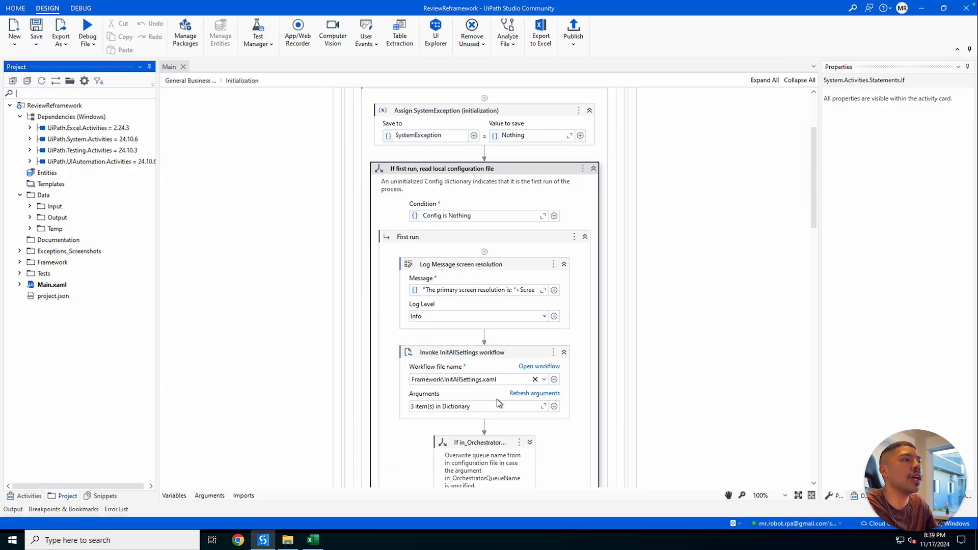
left_click(313, 541)
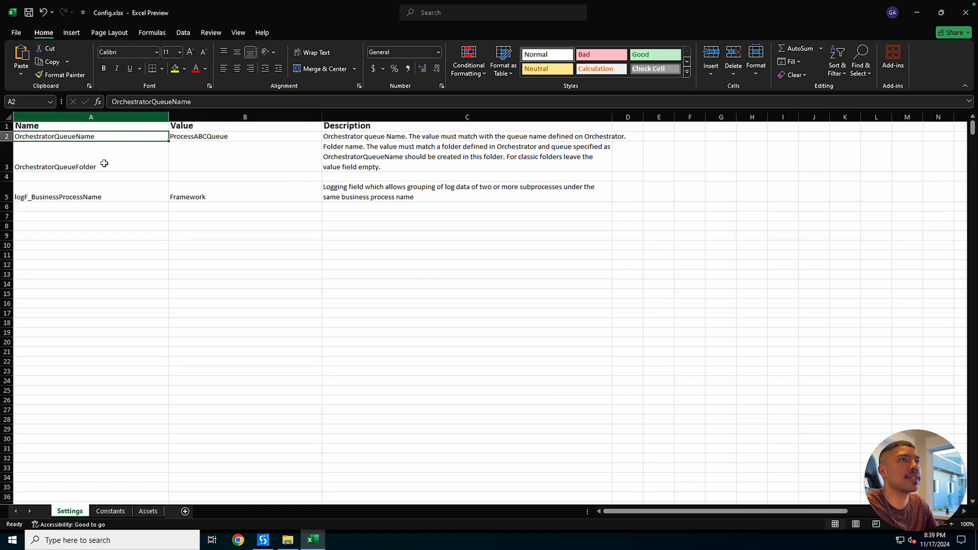
left_click(111, 512)
left_click(72, 512)
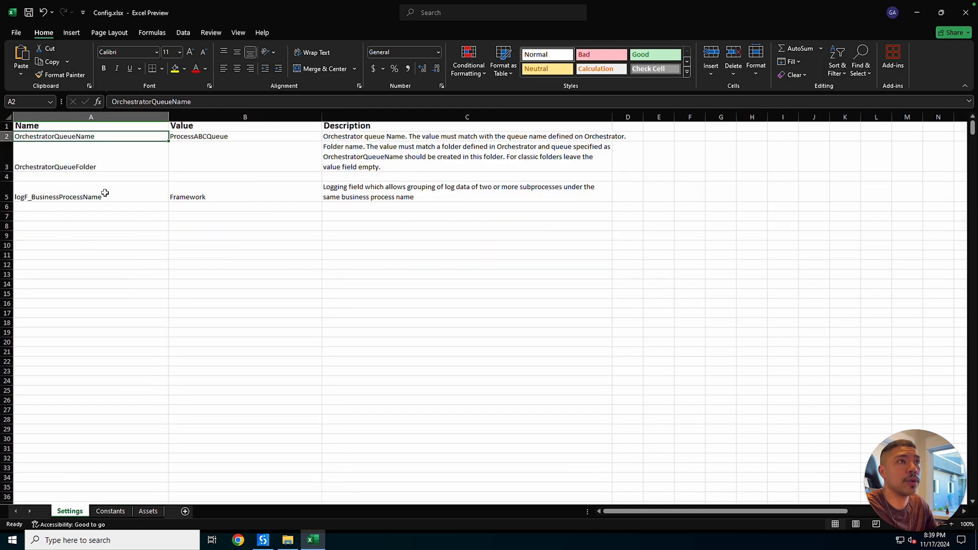
Step: Look at the empty rows below the Settings entries and check them against the Invoke InitAllSettings workflow activity in UiPath Studio
left_click(130, 233)
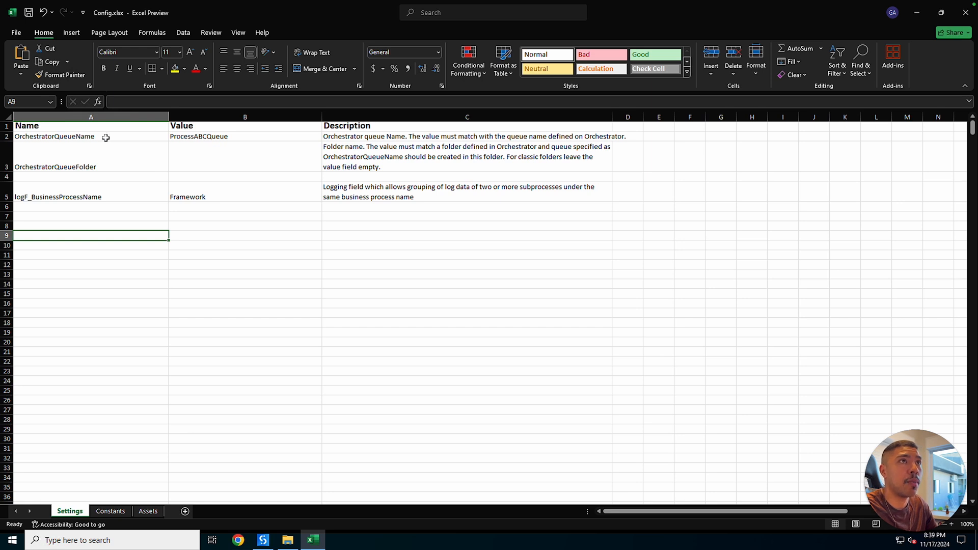
left_click(219, 228)
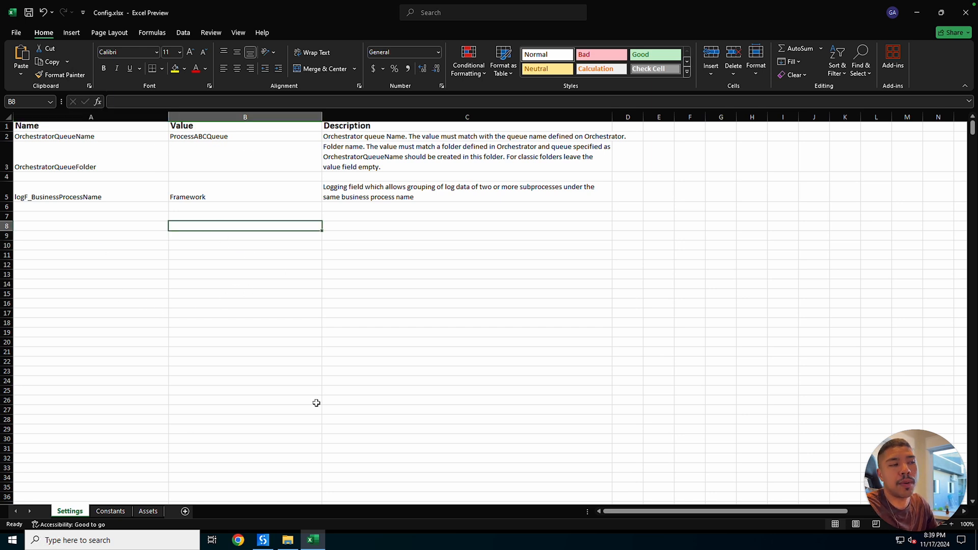
left_click(263, 540)
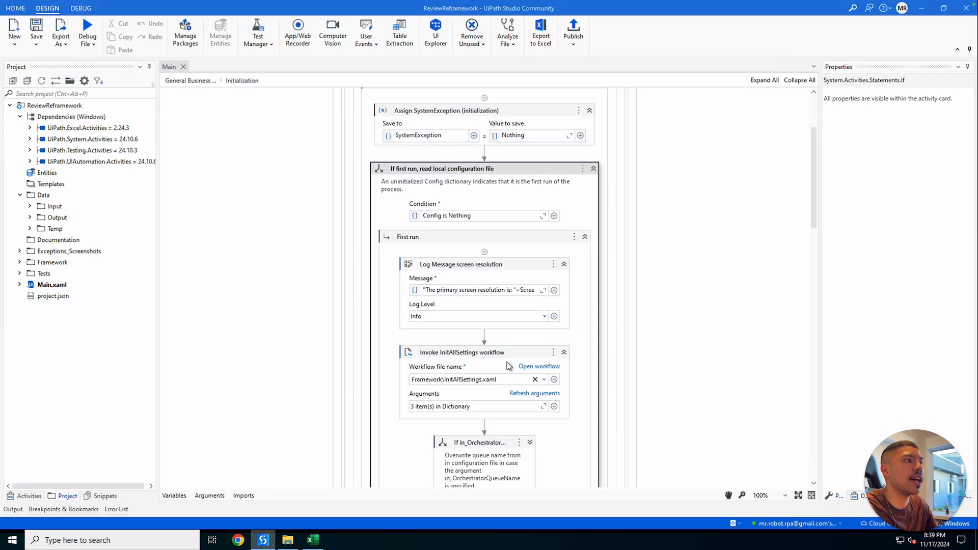
left_click(312, 541)
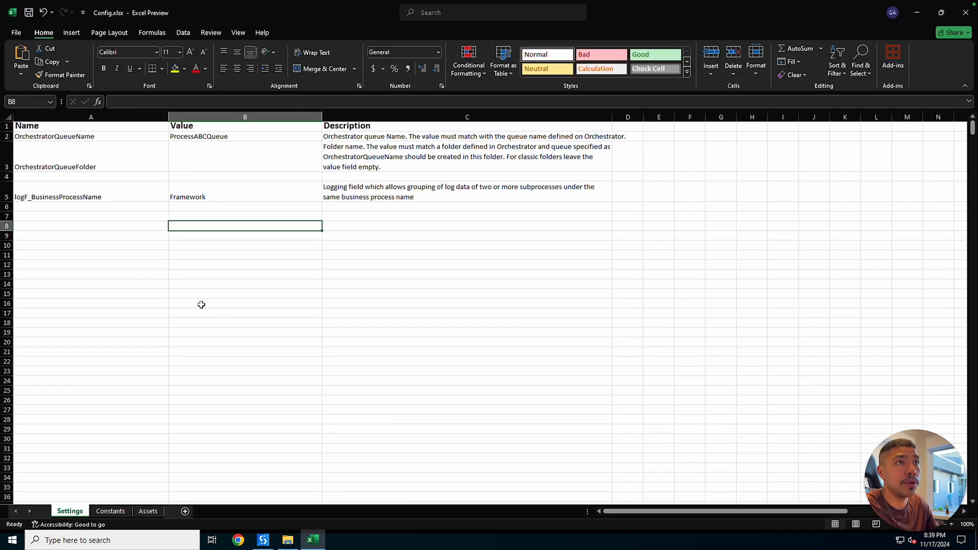
Step: Point out the empty Name and Value cells in rows 6 to 8 of Settings, then switch to UiPath Studio
left_click(91, 216)
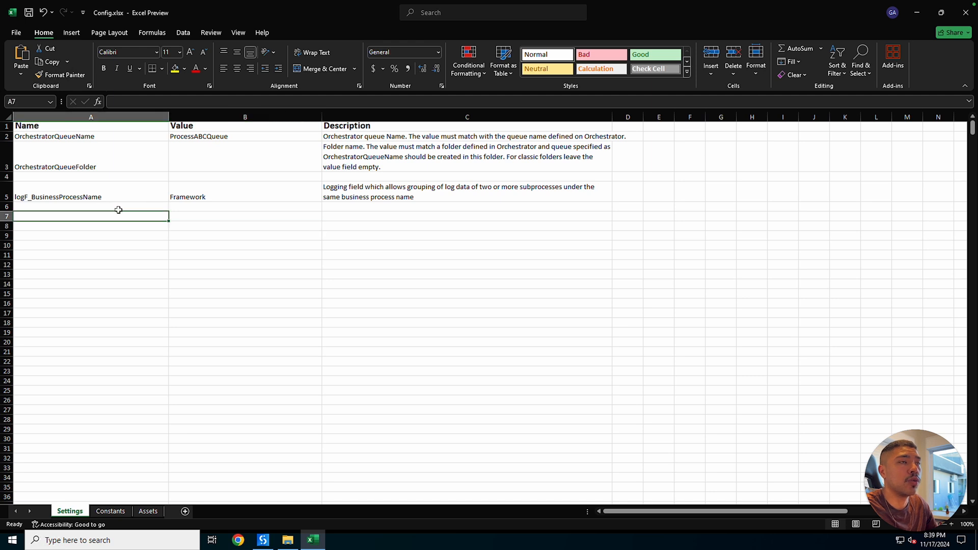
left_click(207, 207)
left_click(110, 225)
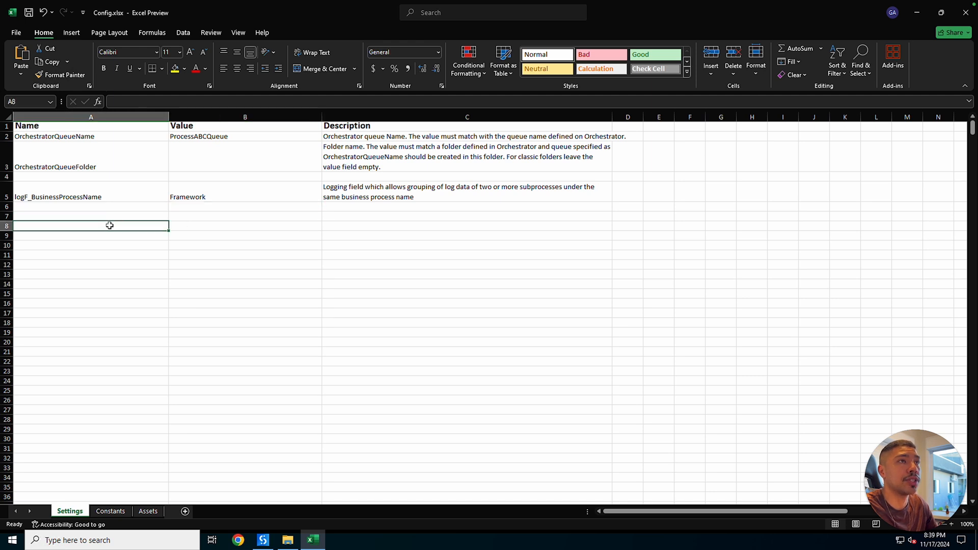
double_click(199, 226)
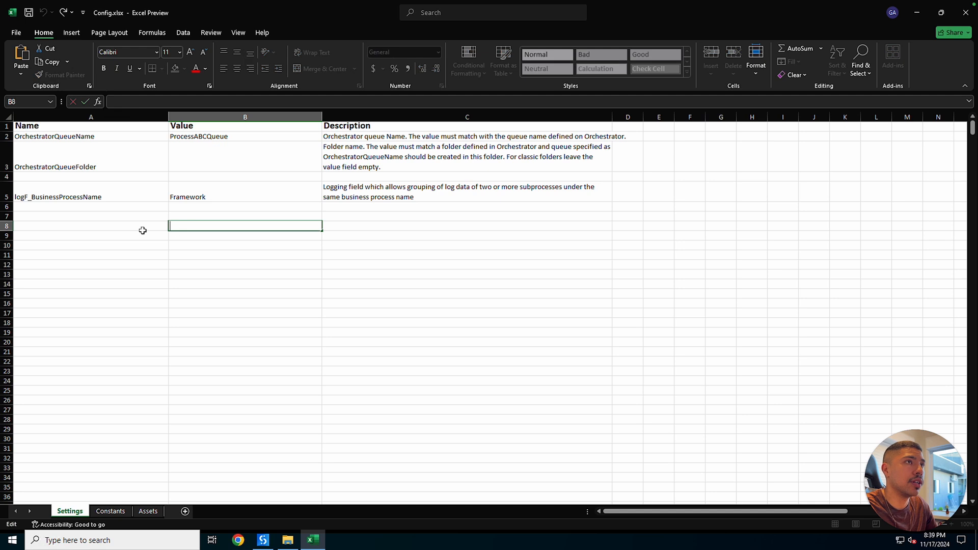
left_click(101, 225)
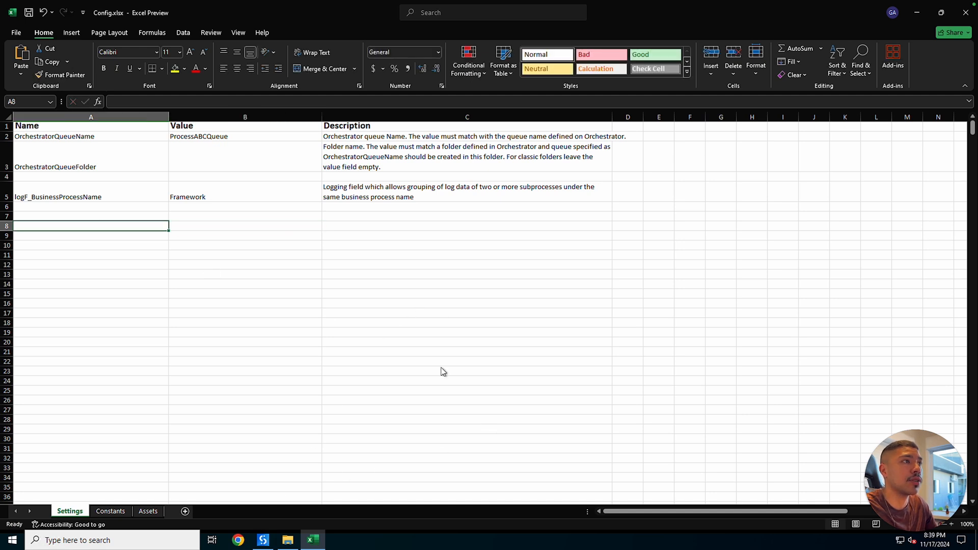
key("alt+Tab")
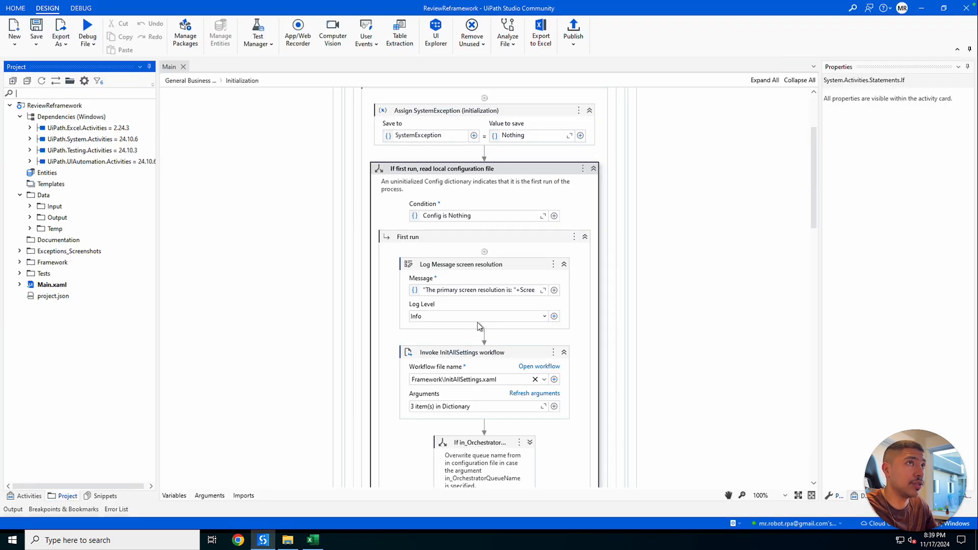
Step: In Config.xlsx, highlight the empty Name and Value cells in rows 6 to 9 of Settings, then return to UiPath Studio
left_click(311, 543)
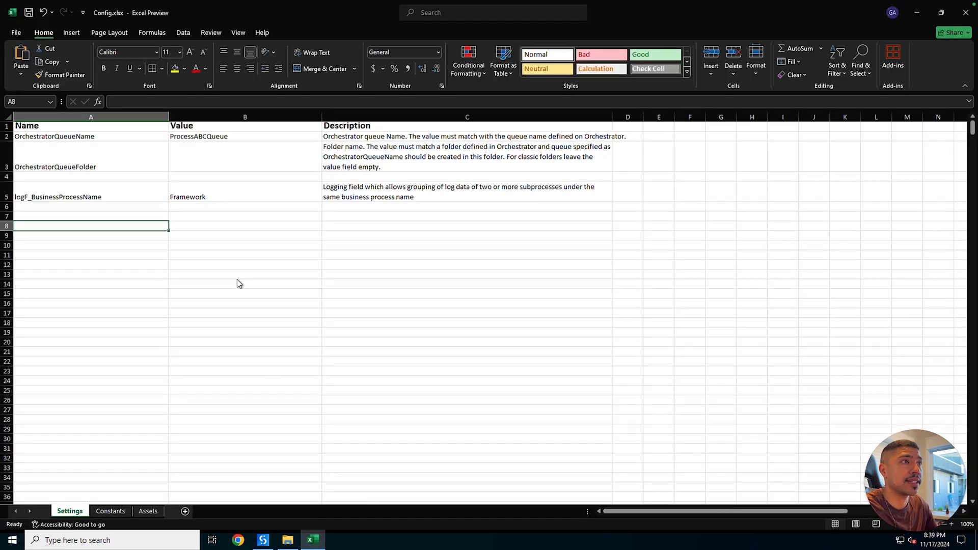
left_click(156, 214)
left_click_drag(140, 203, 240, 231)
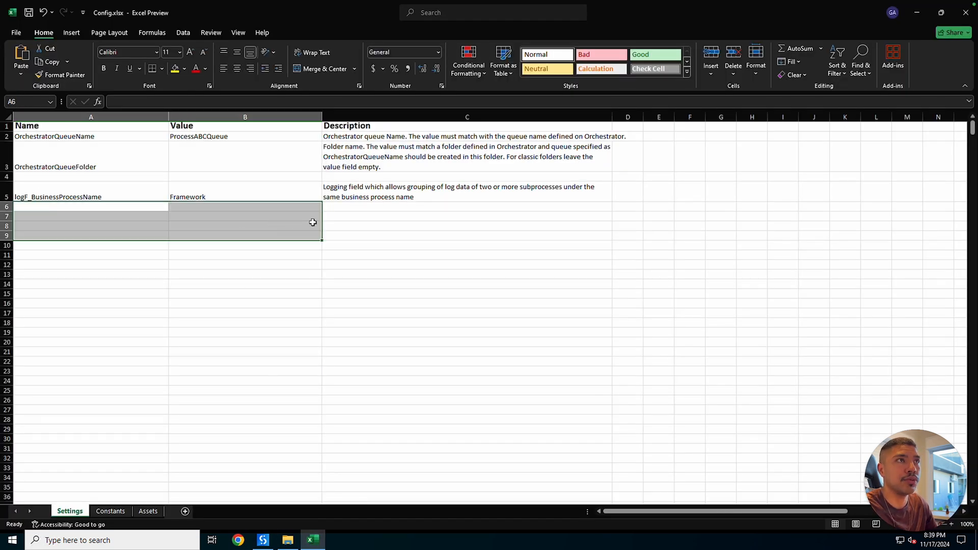
left_click(502, 232)
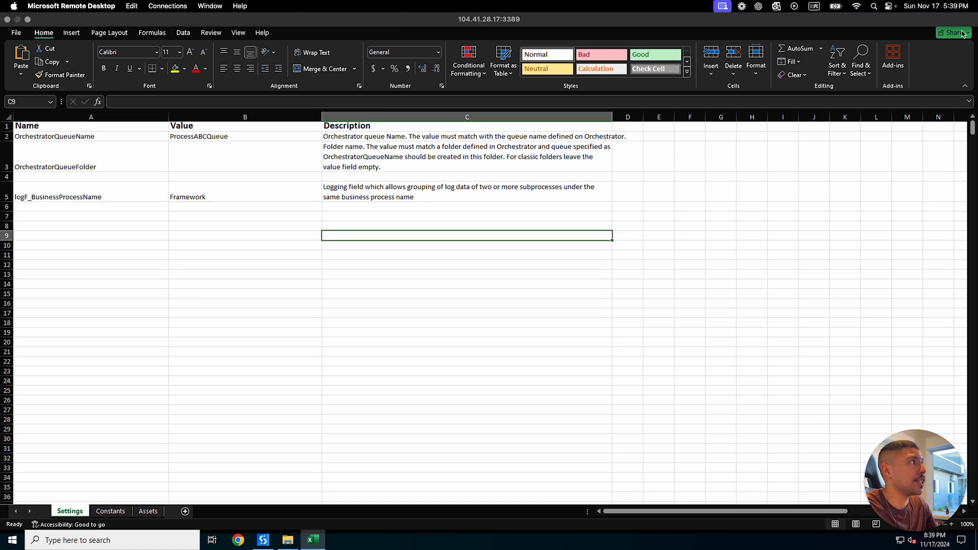
left_click(917, 13)
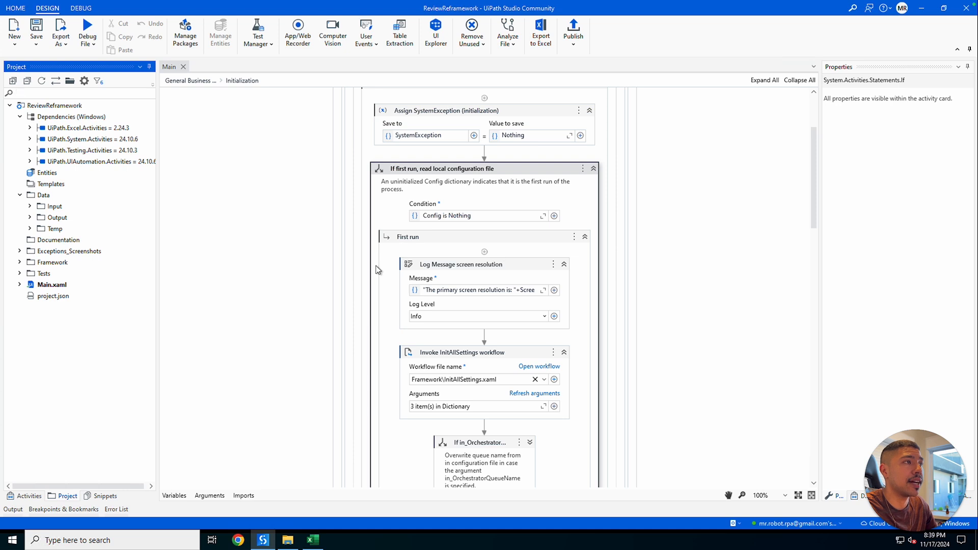
Step: Inspect Config in the first-run condition, check it against the Settings sheet of Config.xlsx, and return to UiPath Studio
double_click(429, 215)
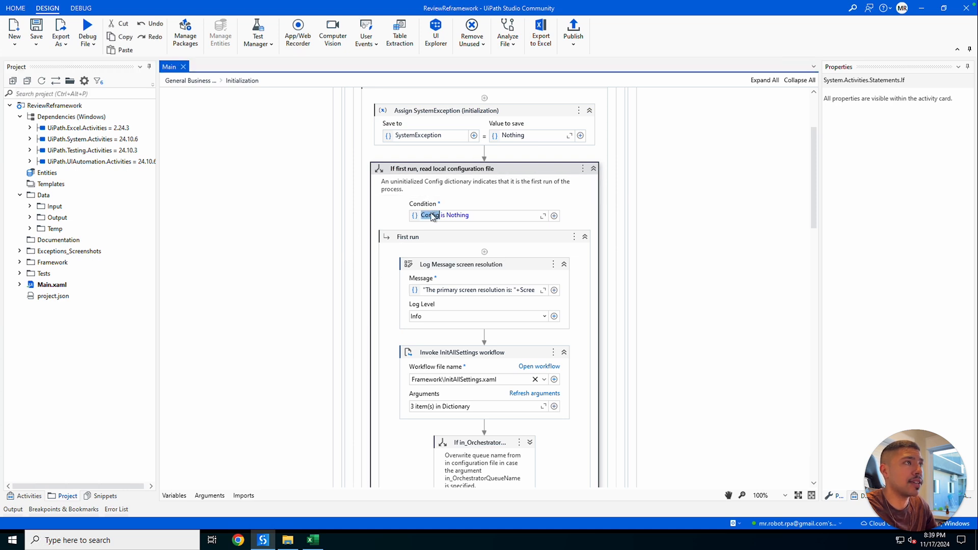
left_click(313, 540)
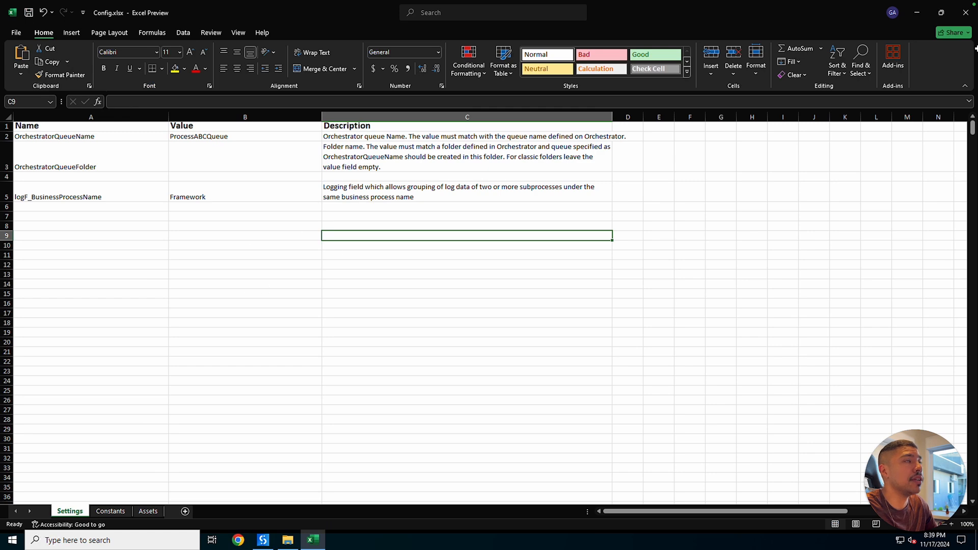
left_click(916, 12)
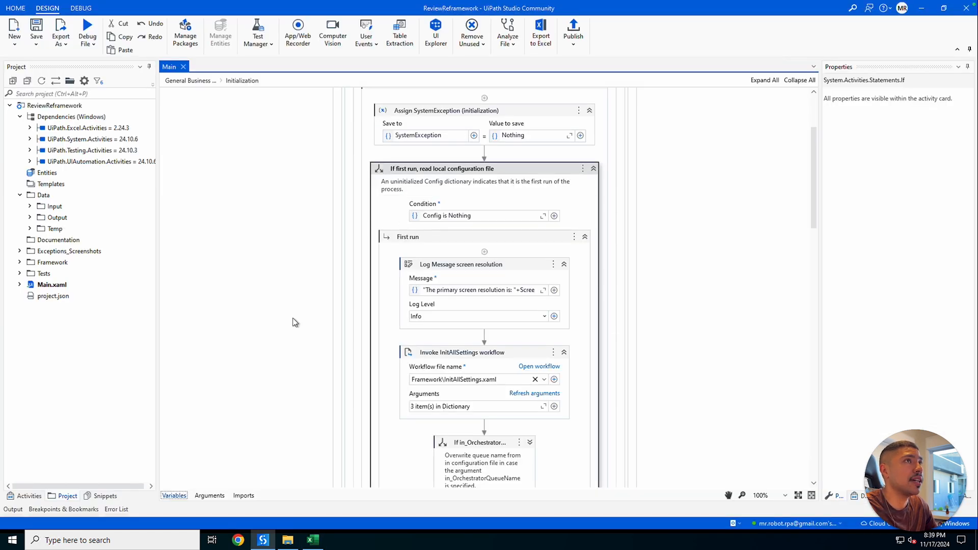
Step: Inspect the workflow file of the Invoke InitAllSettings workflow activity and open Framework\InitAllSettings.xaml
scroll(265, 97, "down", 3)
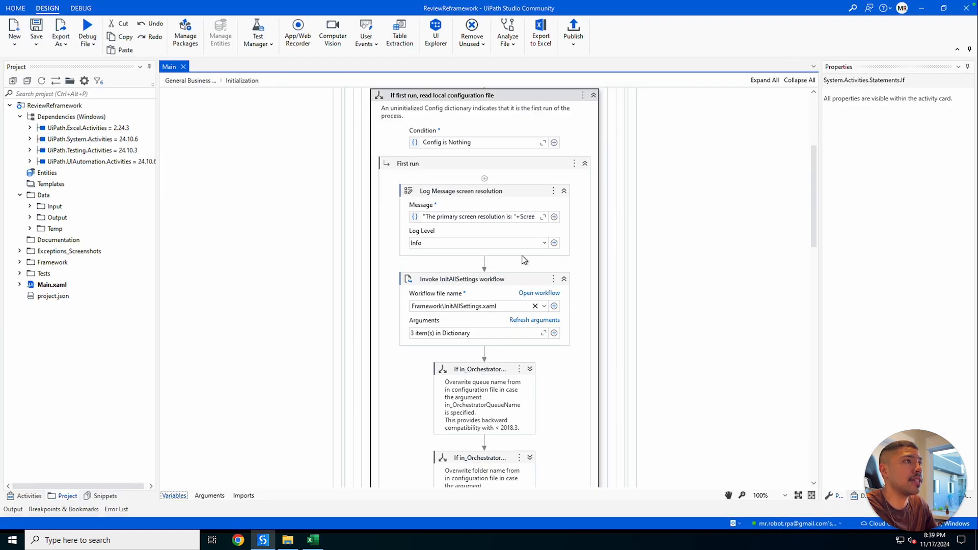
left_click(438, 306)
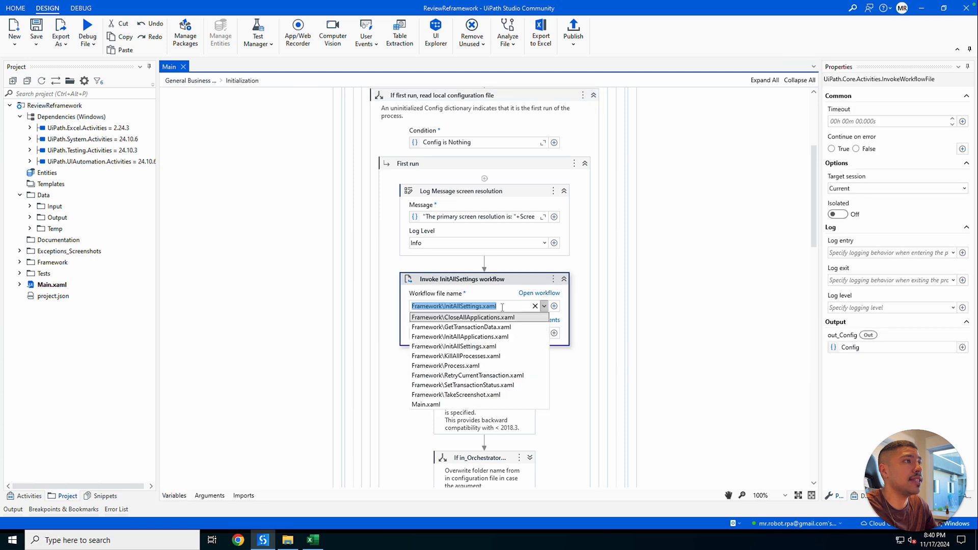
left_click(452, 307)
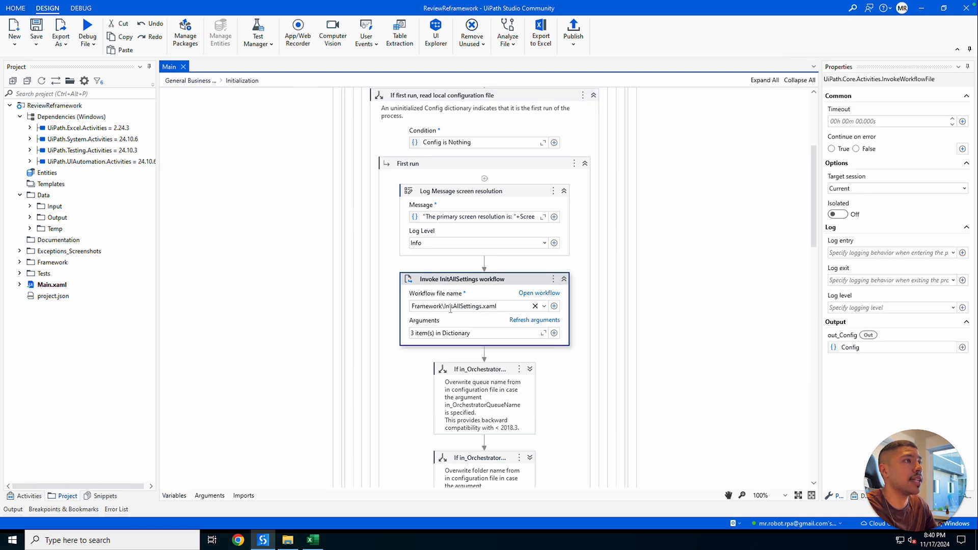
left_click(537, 293)
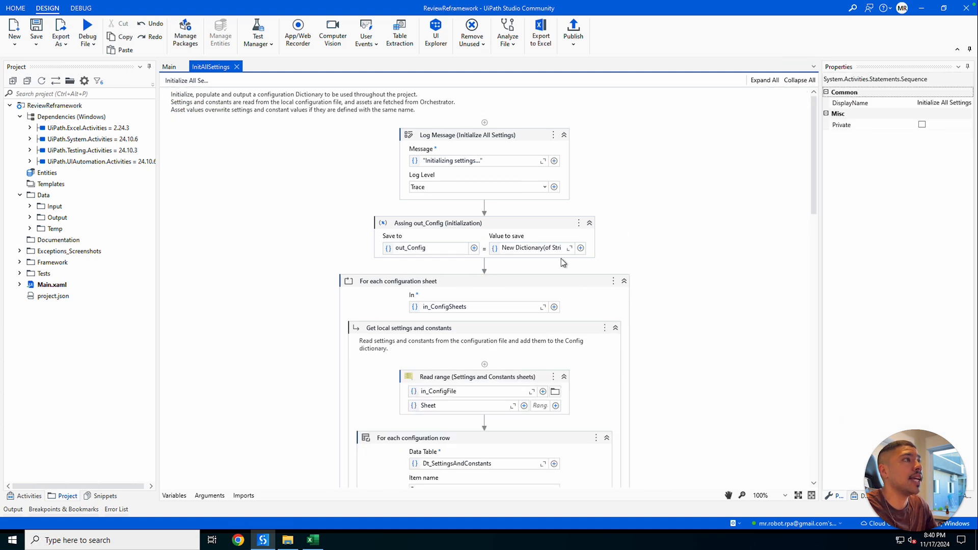
Step: Show the InitAllSettings arguments and check them against Config.xlsx before returning to UiPath Studio
left_click(208, 496)
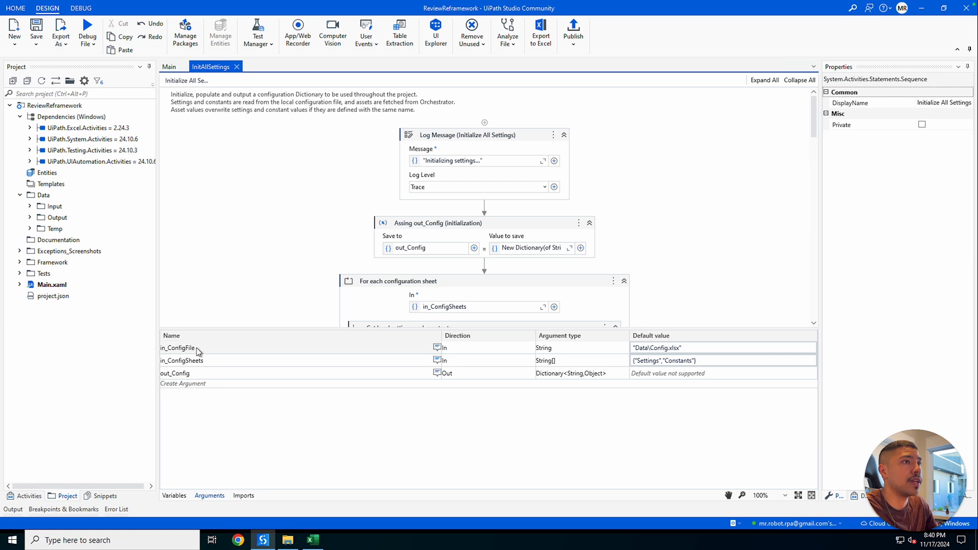
left_click(310, 540)
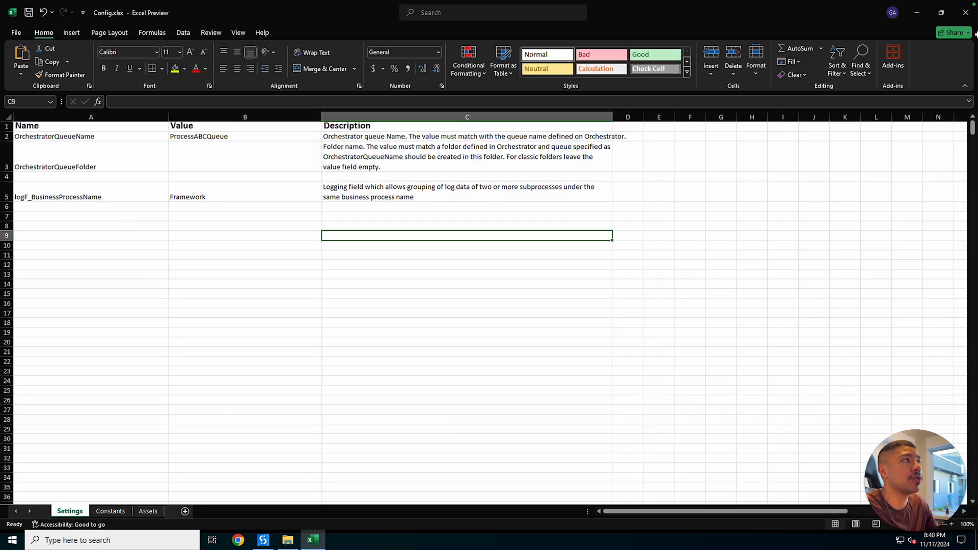
left_click(917, 12)
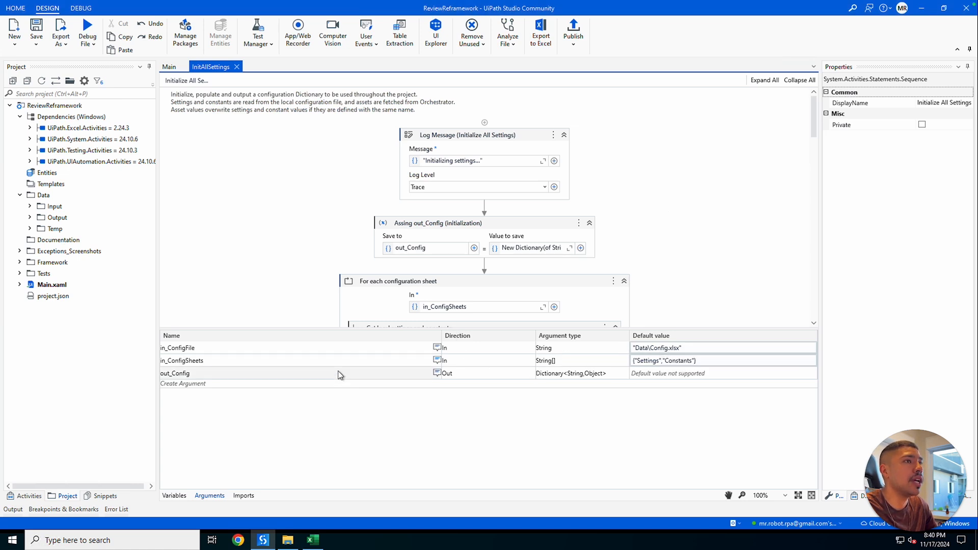
Step: Examine the sheet names Settings and Constants in the default value of the in_ConfigSheets argument
left_click(642, 364)
left_click(641, 364)
double_click(646, 362)
double_click(677, 361)
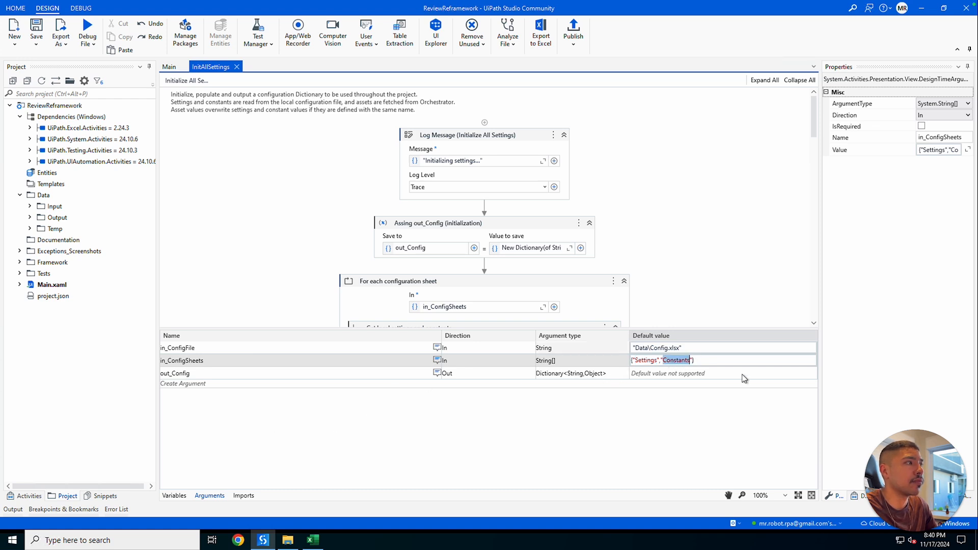
left_click(647, 362)
double_click(647, 362)
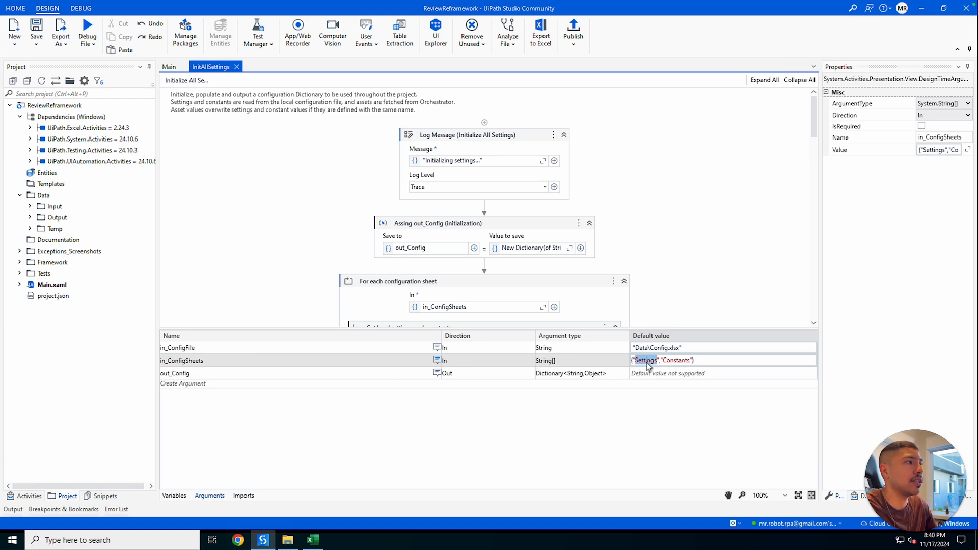
left_click(639, 360)
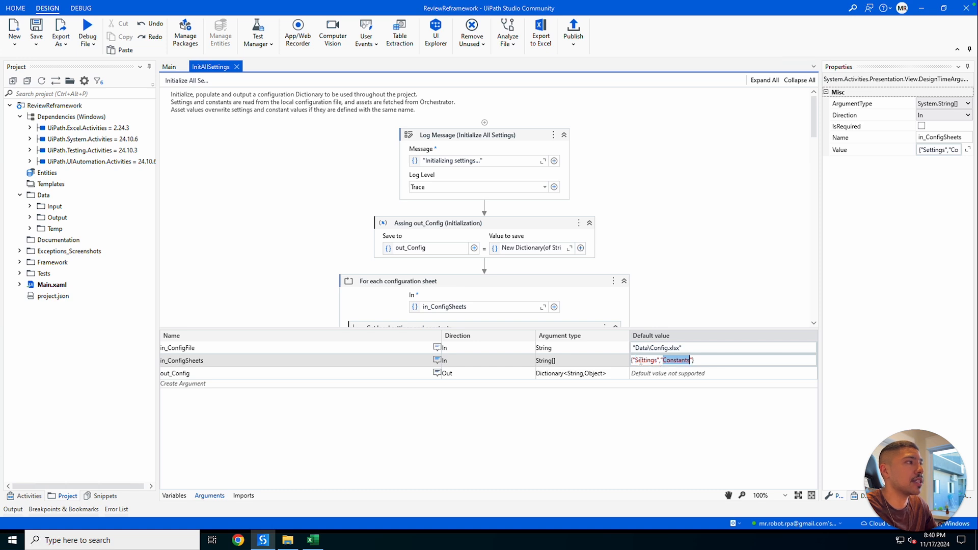
Step: Inspect the default file path of the in_ConfigFile argument, then hide the arguments list
left_click(688, 349)
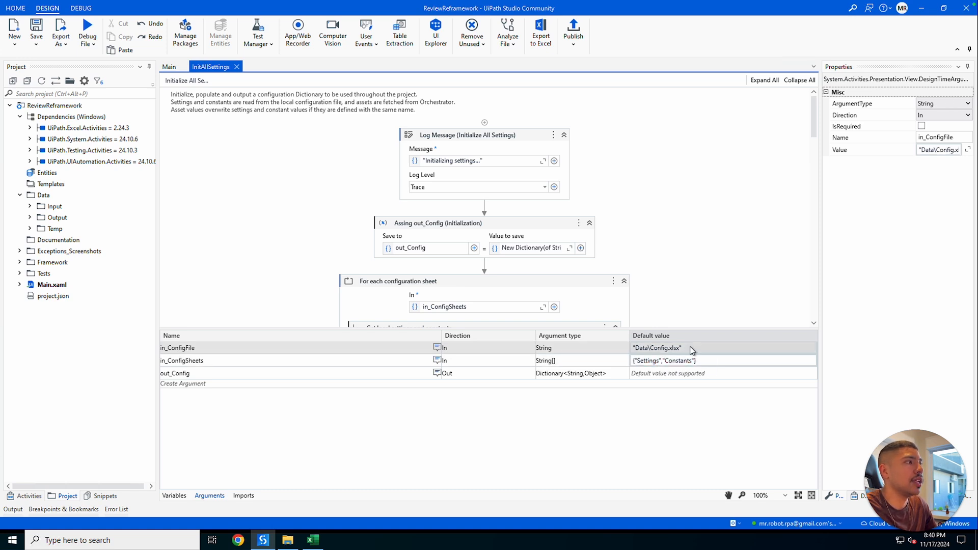
left_click_drag(690, 348, 589, 350)
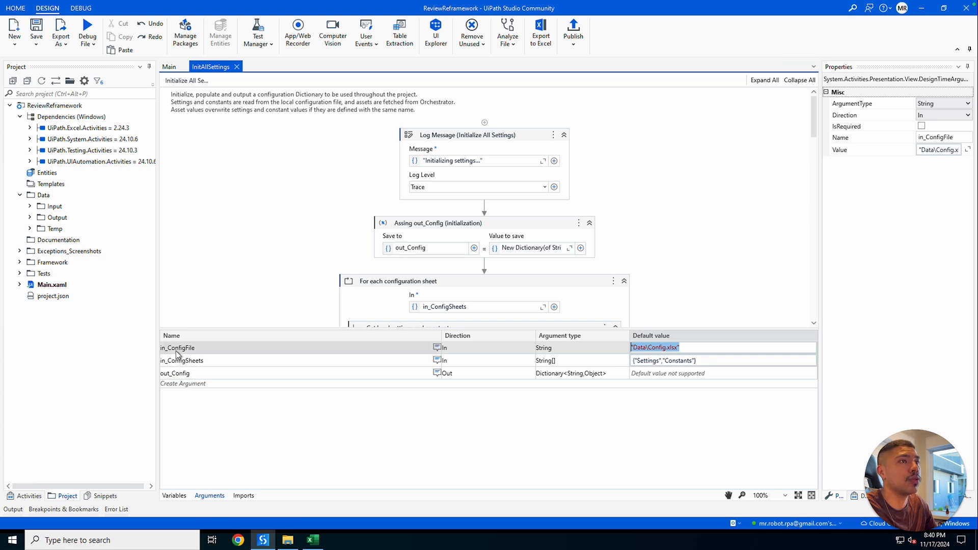
left_click(219, 495)
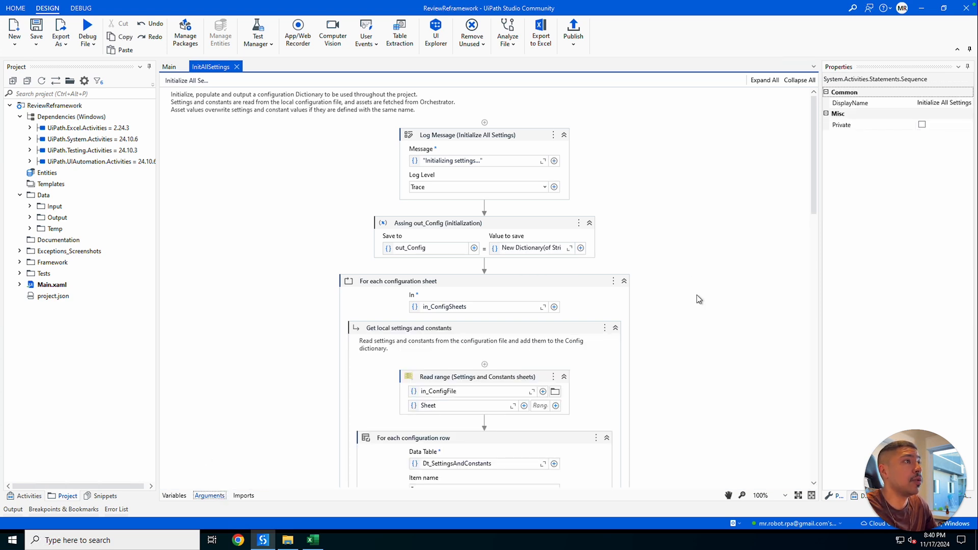
Step: Compare the For each configuration sheet loop with the in_ConfigSheets argument and its Settings entry, then hide the arguments list
scroll(696, 299, "down", 3)
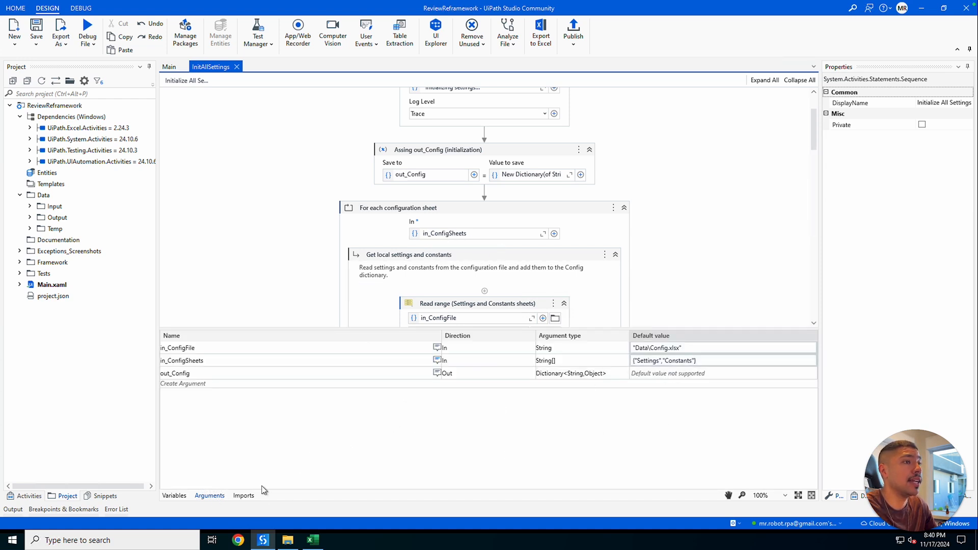
left_click(209, 497)
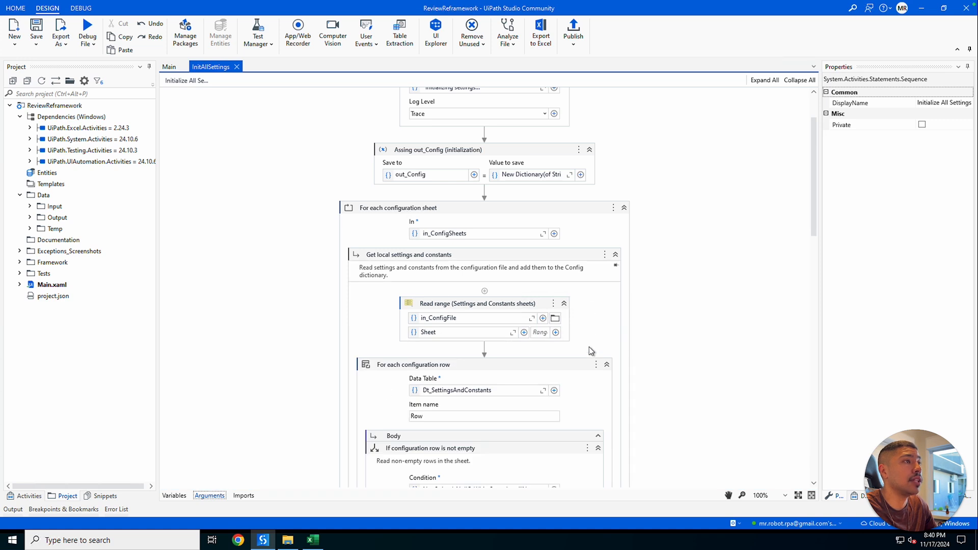
scroll(602, 338, "up", 2)
scroll(508, 357, "down", 2)
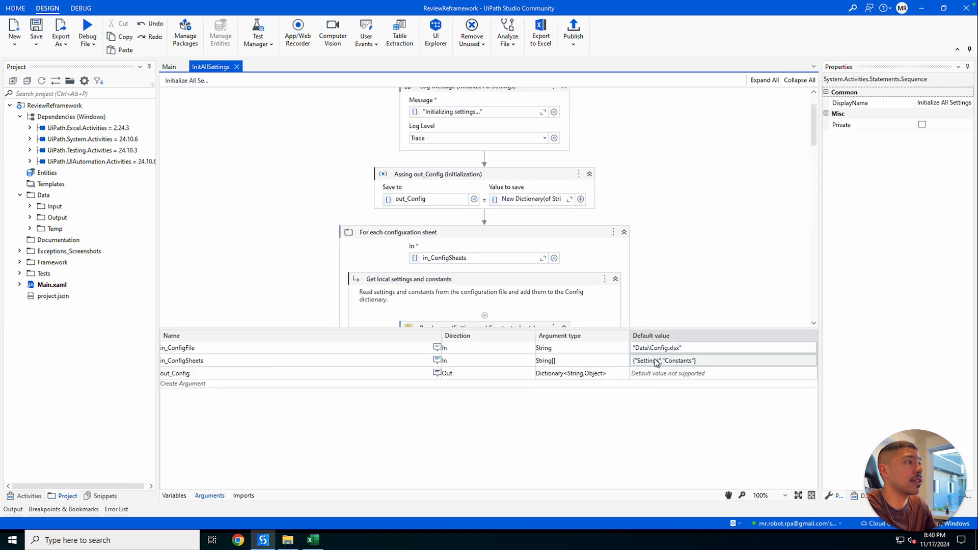
left_click(649, 361)
double_click(649, 361)
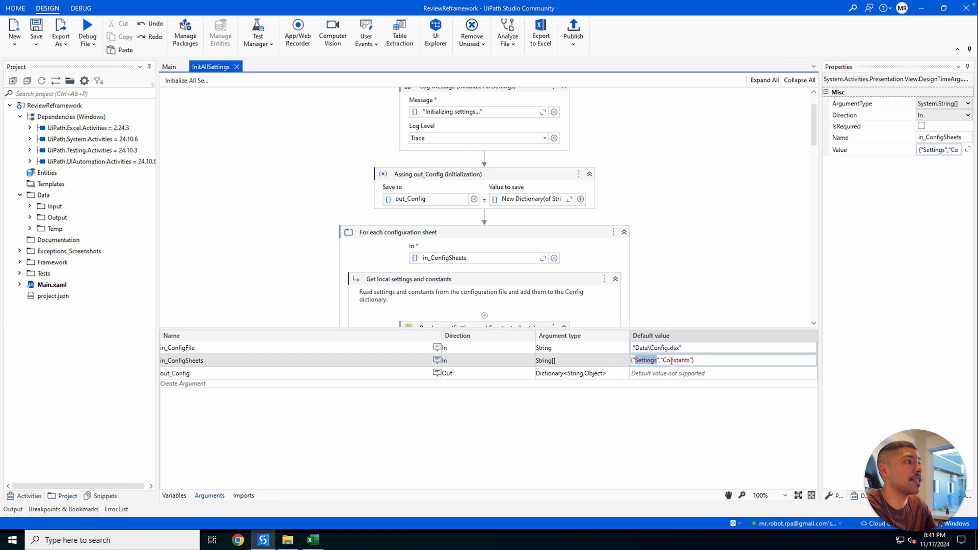
left_click(219, 496)
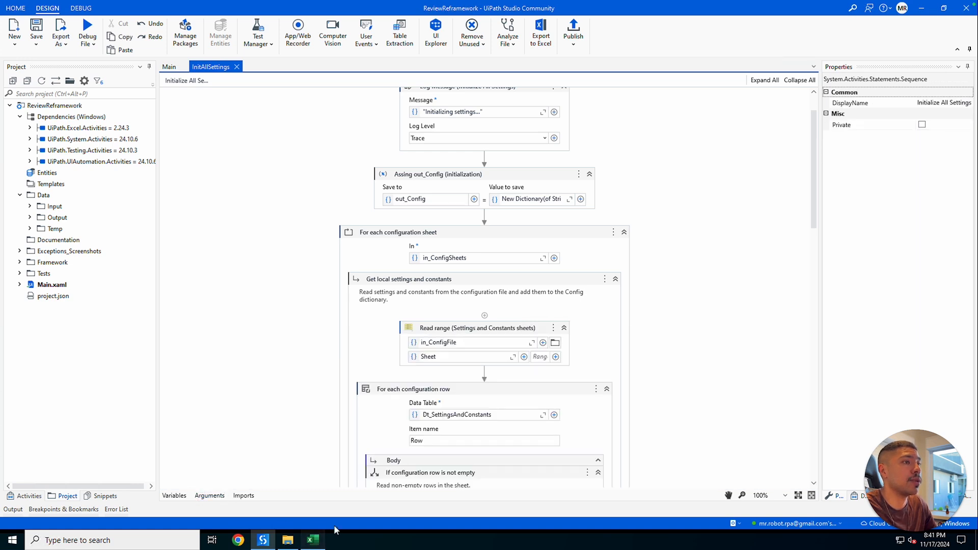
Step: Check the Settings and Constants sheets in Config.xlsx, then switch back to the InitAllSettings workflow in UiPath Studio
left_click(319, 541)
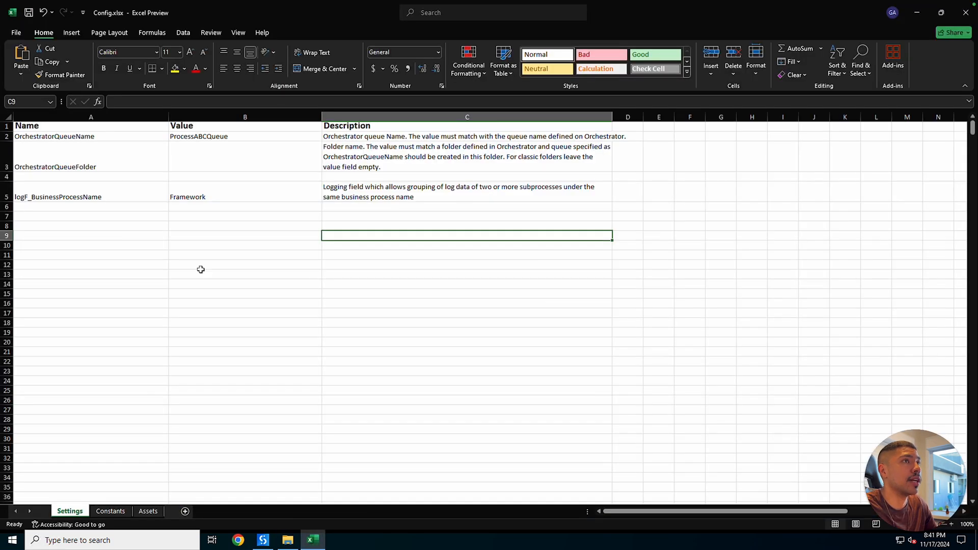
left_click(111, 513)
left_click(264, 540)
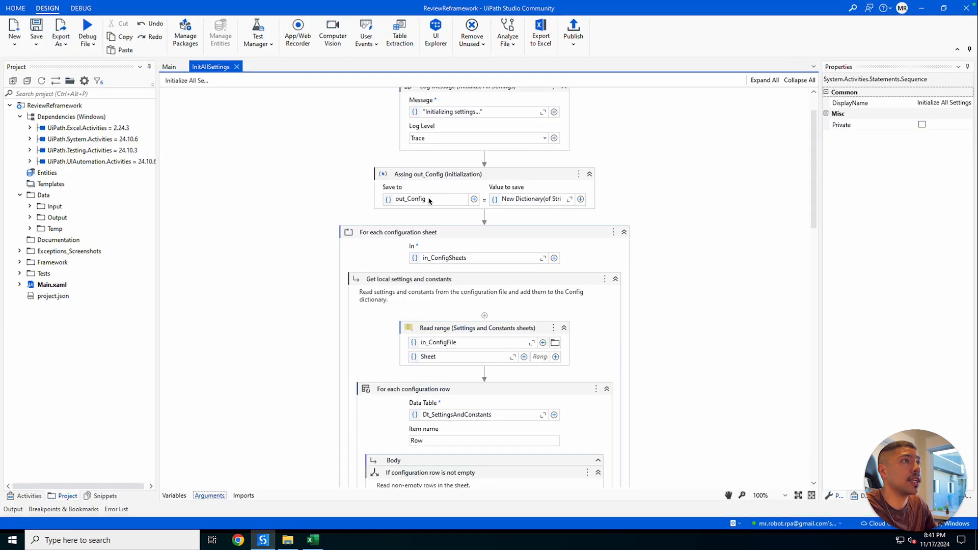
Step: Review how the For each configuration sheet loop reads each sheet and adds its non-empty rows to out_Config
scroll(509, 324, "down", 6)
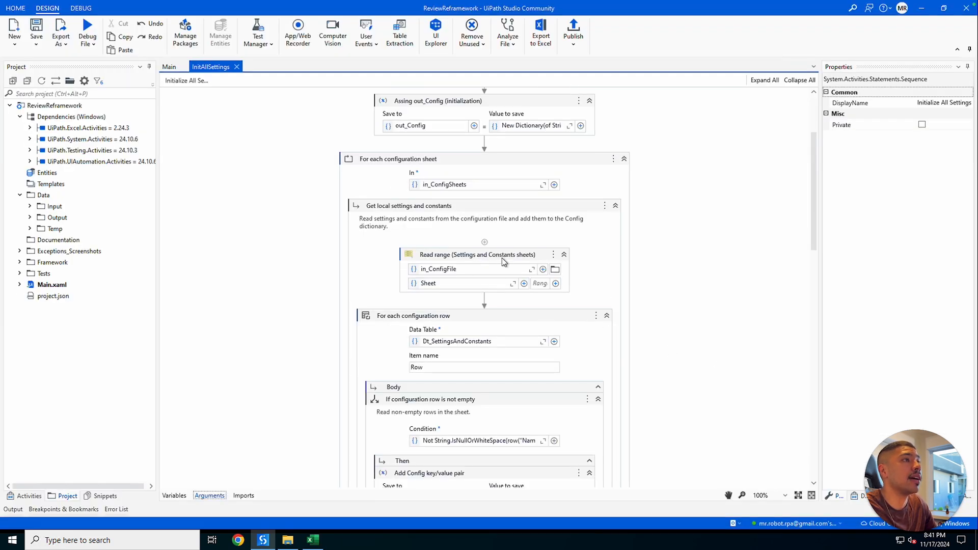
scroll(459, 300, "down", 2)
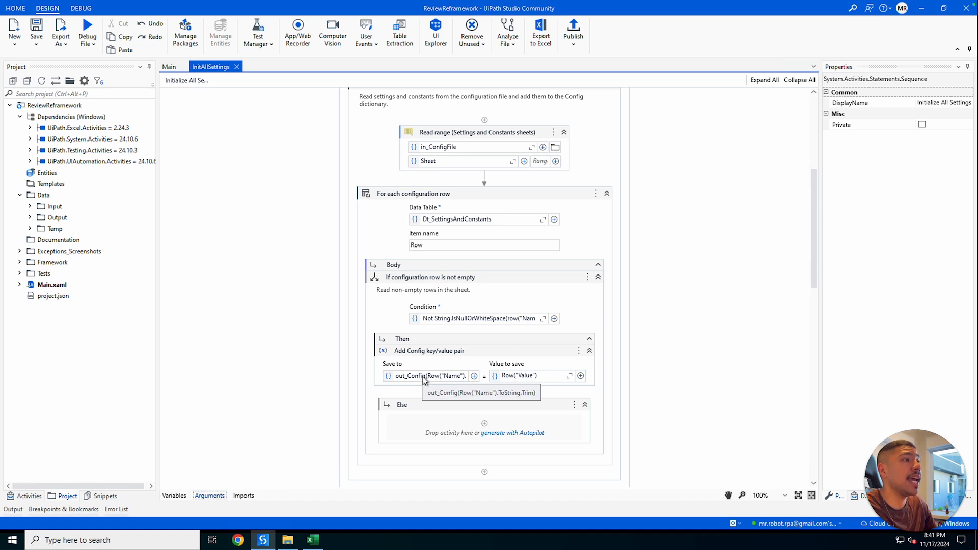
scroll(611, 364, "down", 2)
scroll(589, 366, "up", 7)
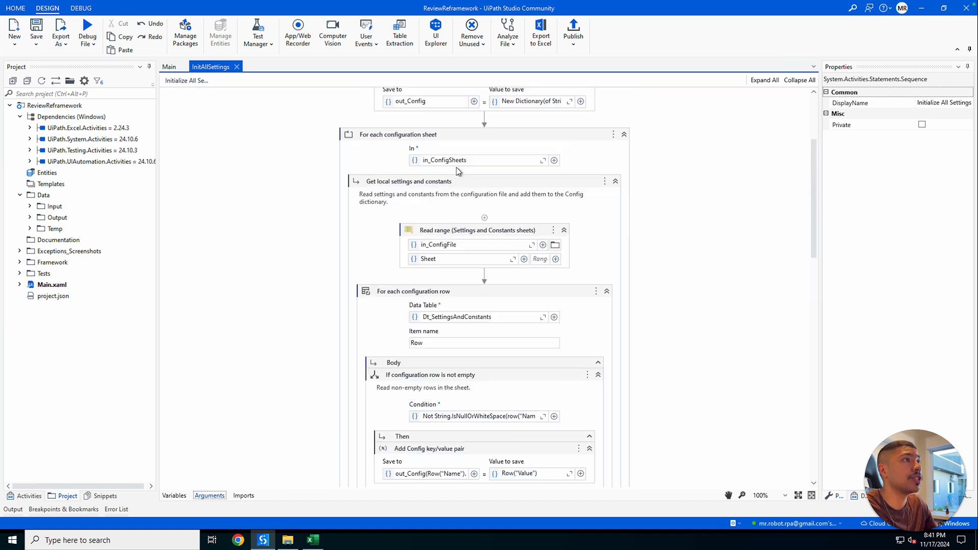
left_click(406, 125)
Step: In Config.xlsx, point out the logF_BusinessProcessName row and the empty rows below it, then compare the Constants and Settings sheets
left_click(310, 540)
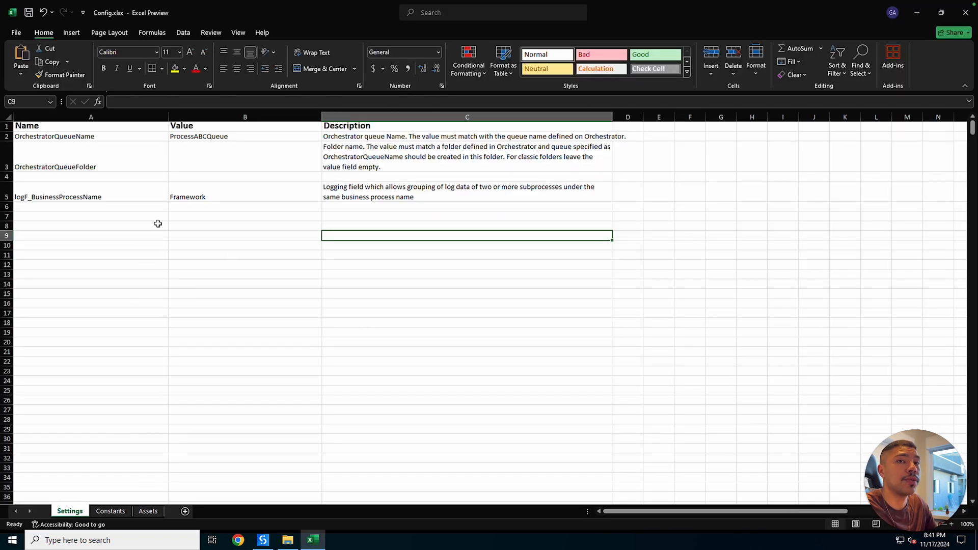
left_click_drag(76, 196, 246, 236)
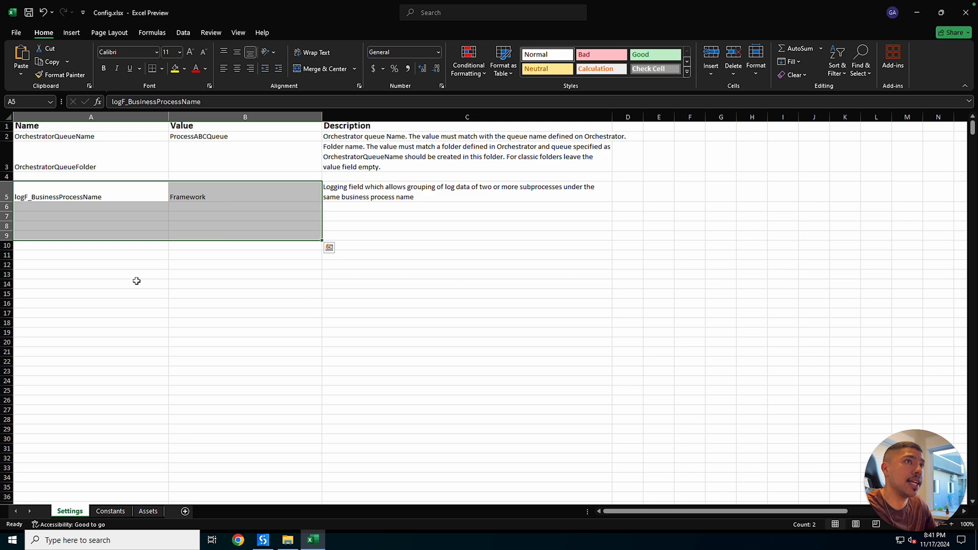
left_click(135, 200)
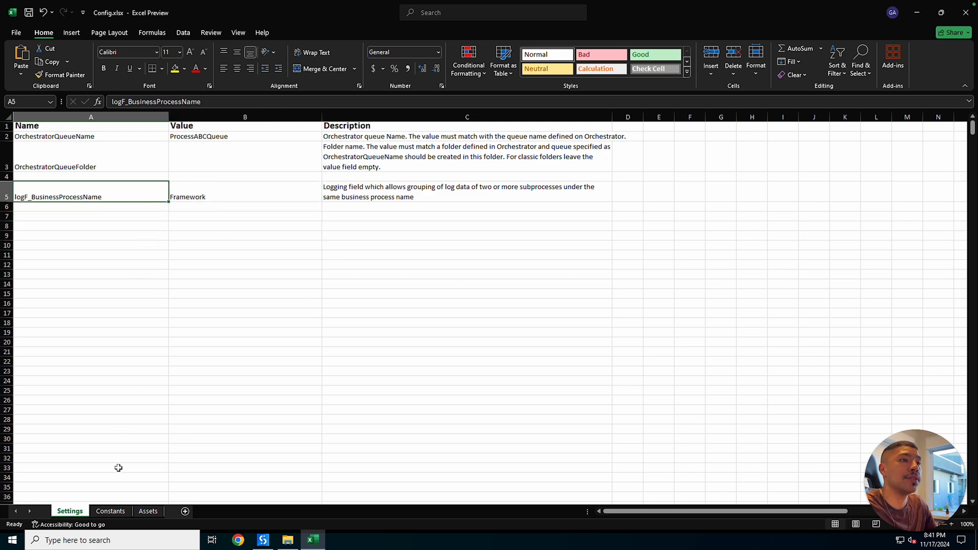
left_click(112, 511)
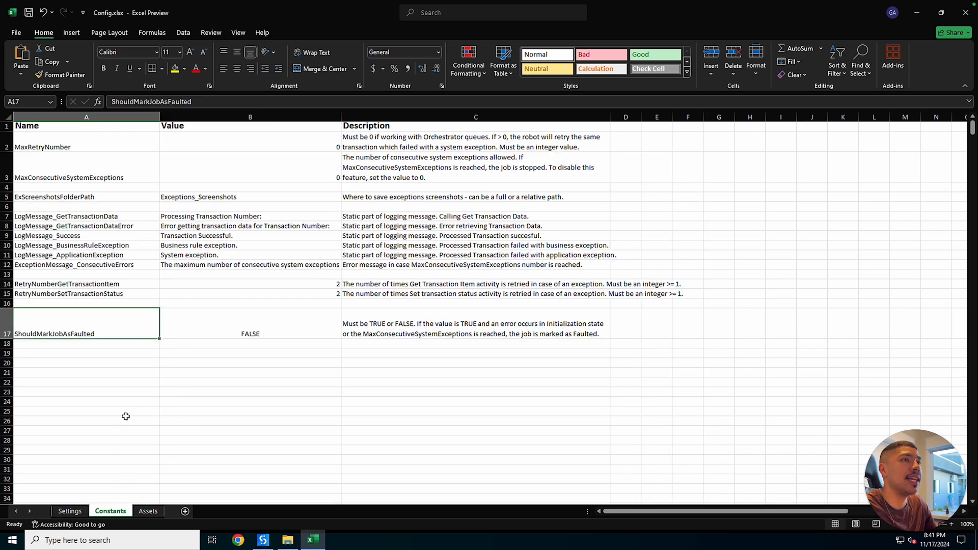
left_click(70, 511)
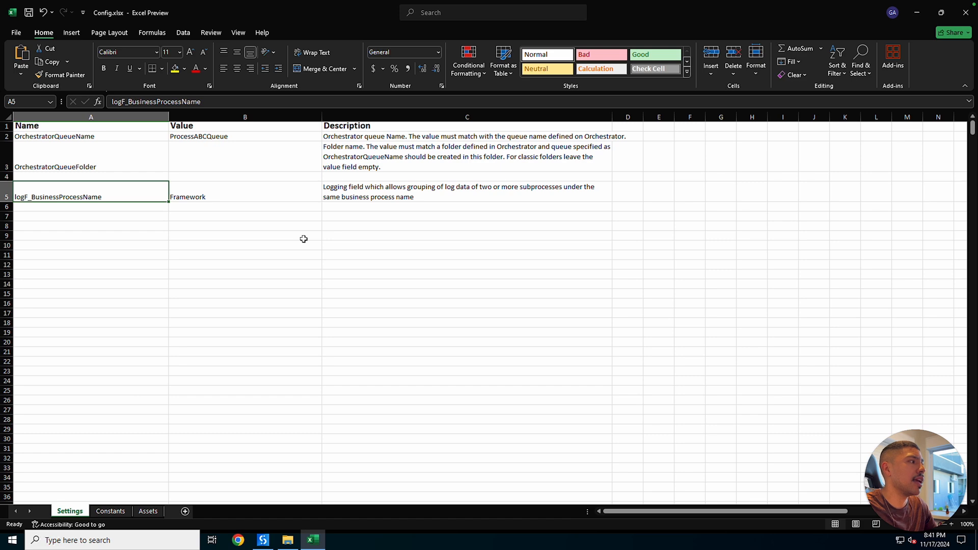
Step: Switch to UiPath Studio and inspect the Read range (Assets sheet) activity under Try initializing assets in InitAllSettings
left_click(262, 540)
scroll(672, 377, "up", 2)
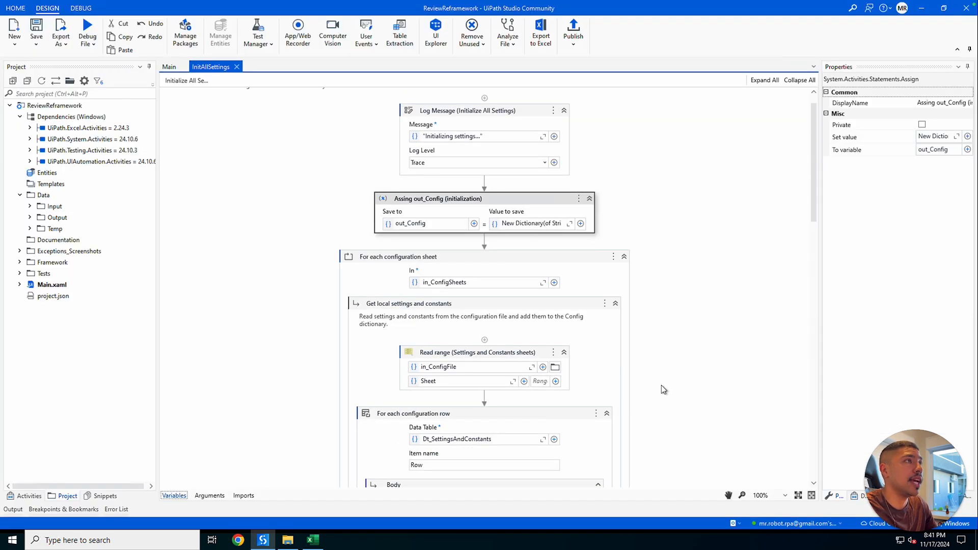
scroll(673, 400, "down", 12)
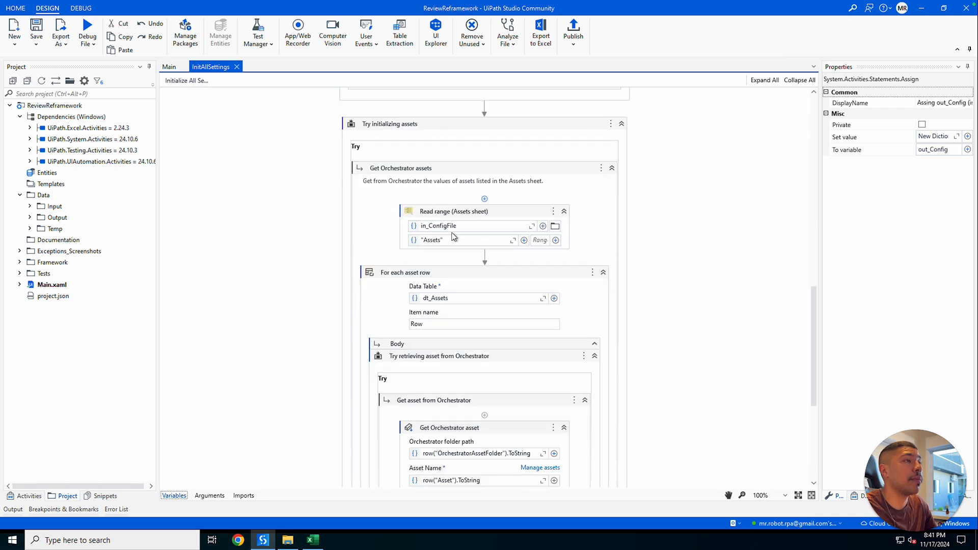
left_click(437, 240)
left_click(655, 143)
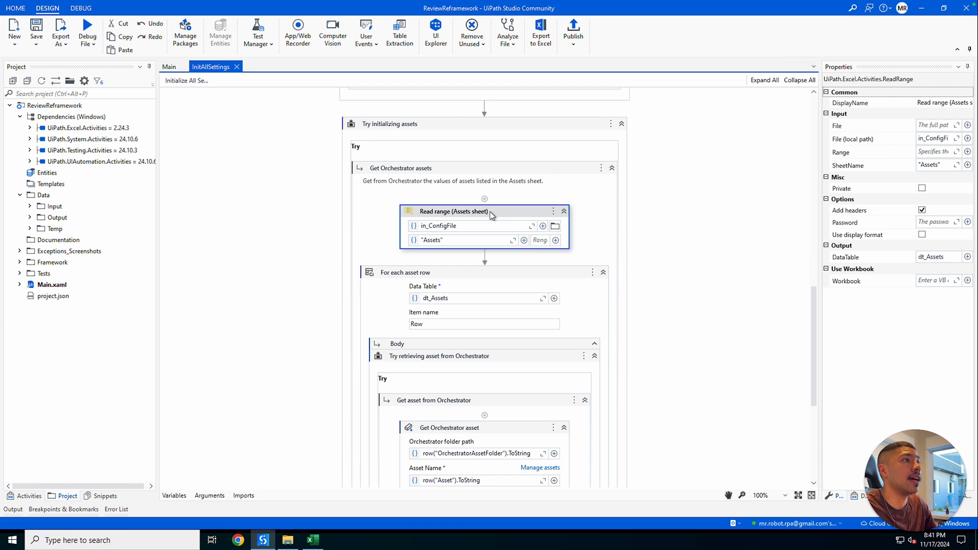
Step: In Config.xlsx, show the Assets sheet and highlight the emailEnviar name in its first data row
left_click(313, 539)
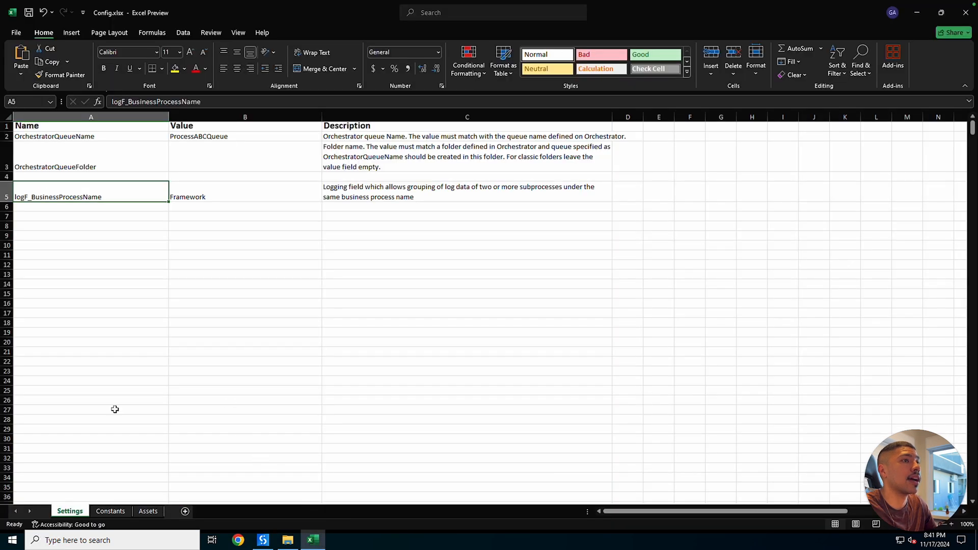
left_click(148, 512)
left_click(53, 137)
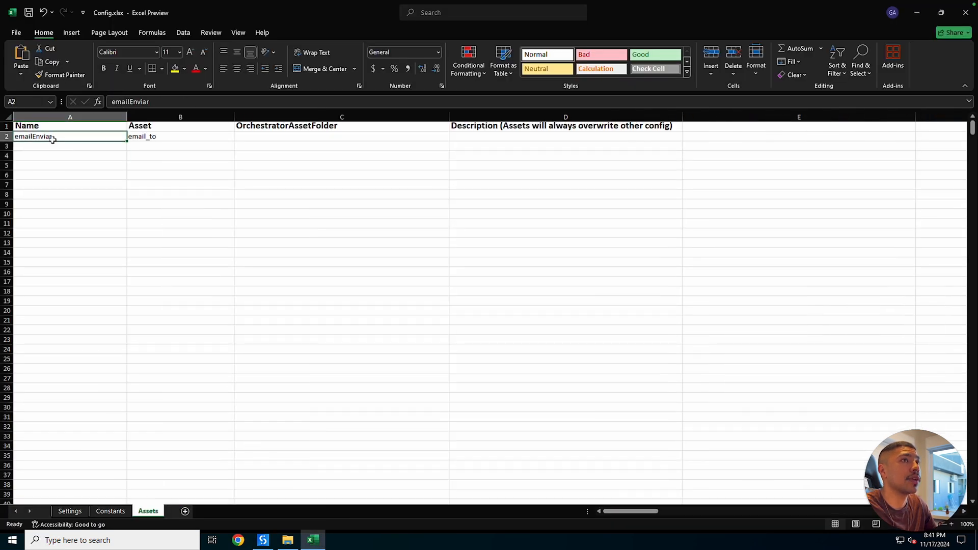
double_click(53, 137)
double_click(33, 137)
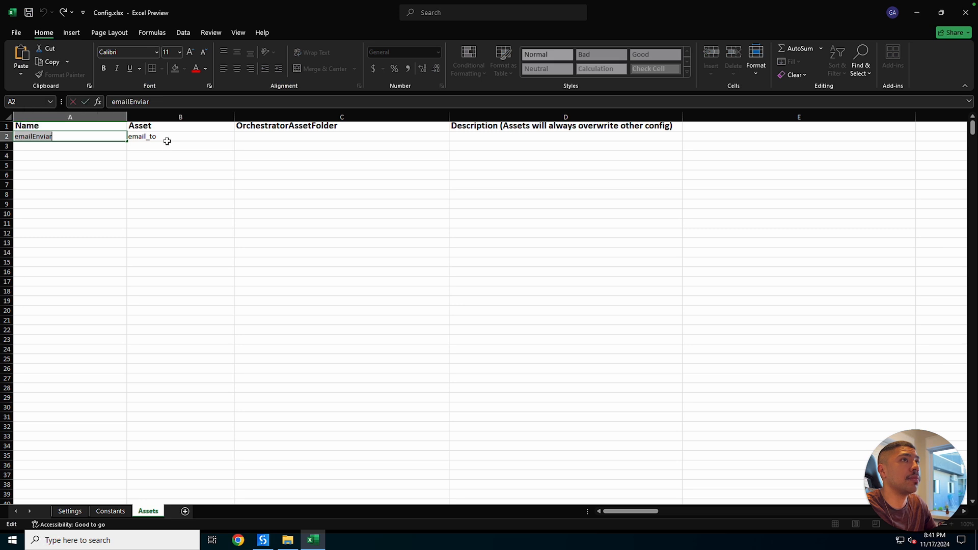
Step: Back in UiPath Studio, review the For each asset row loop, including Get Orchestrator asset and the assignment of its value to out_Config
key("alt+Tab")
scroll(489, 284, "down", 3)
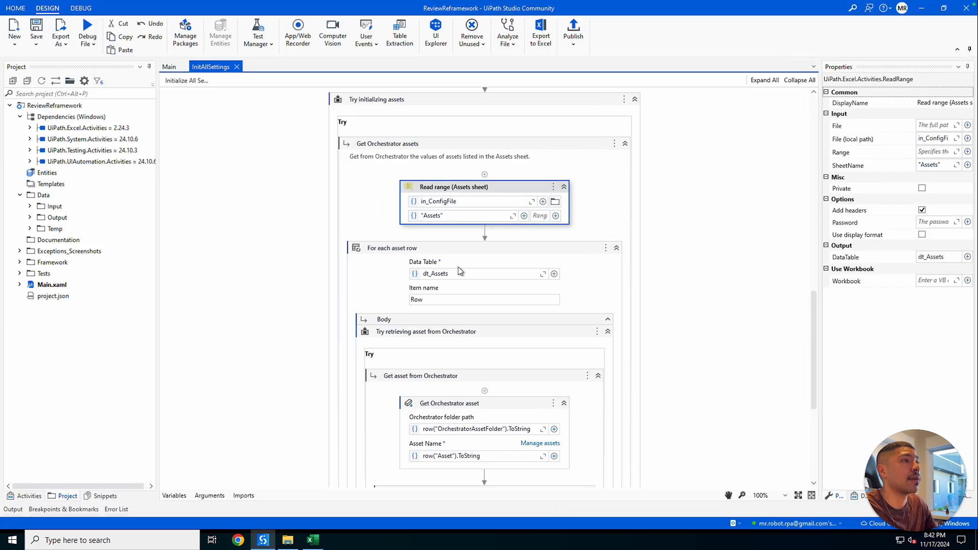
left_click(586, 179)
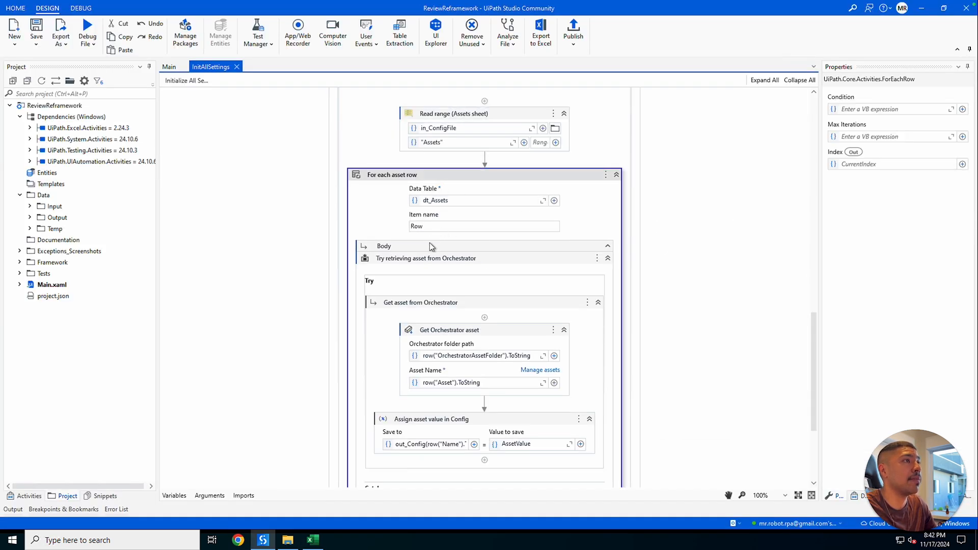
left_click(520, 336)
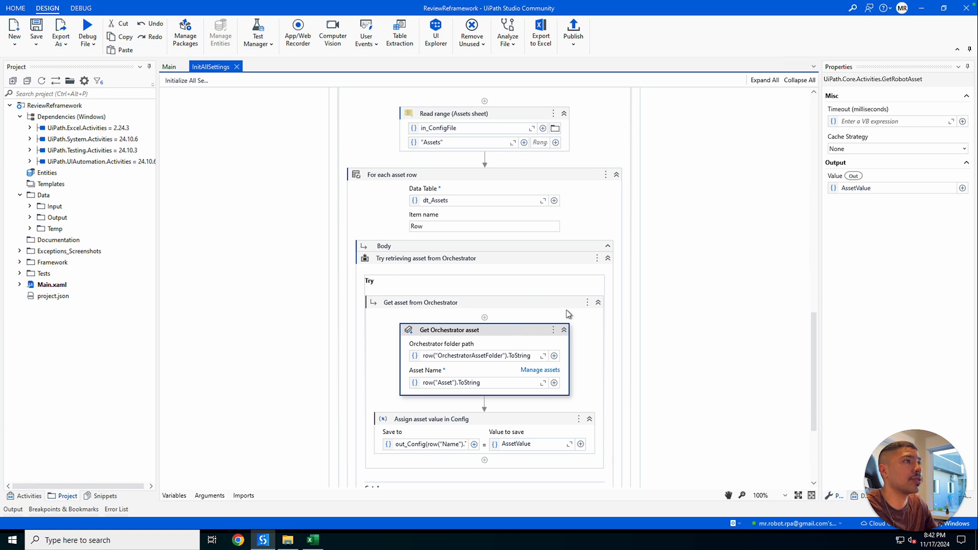
scroll(562, 332, "down", 5)
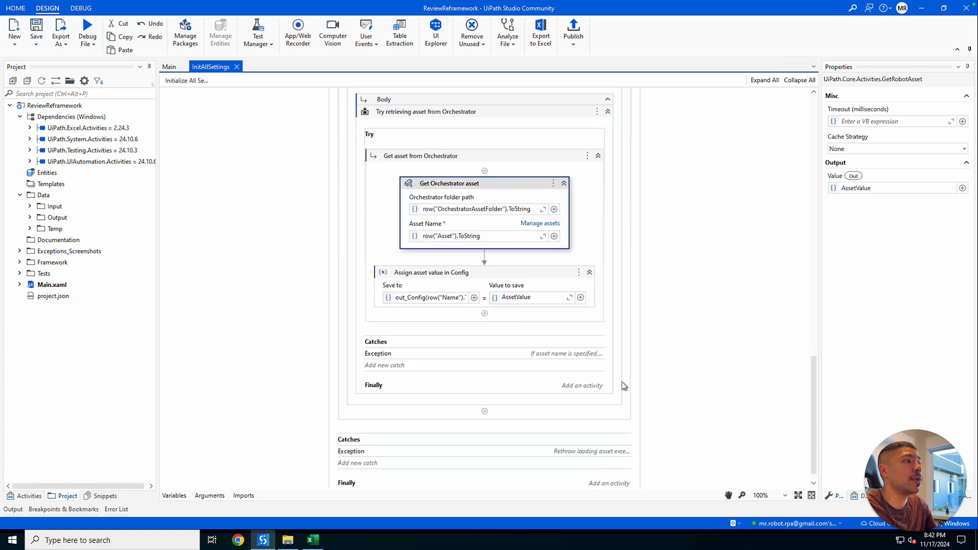
scroll(668, 364, "up", 4)
scroll(665, 362, "up", 2)
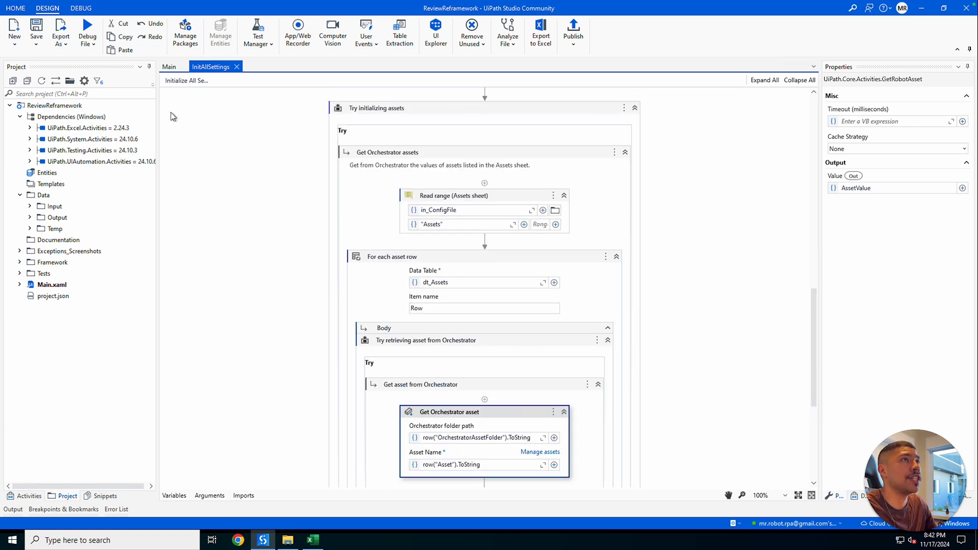
scroll(662, 316, "down", 1)
scroll(611, 326, "up", 2)
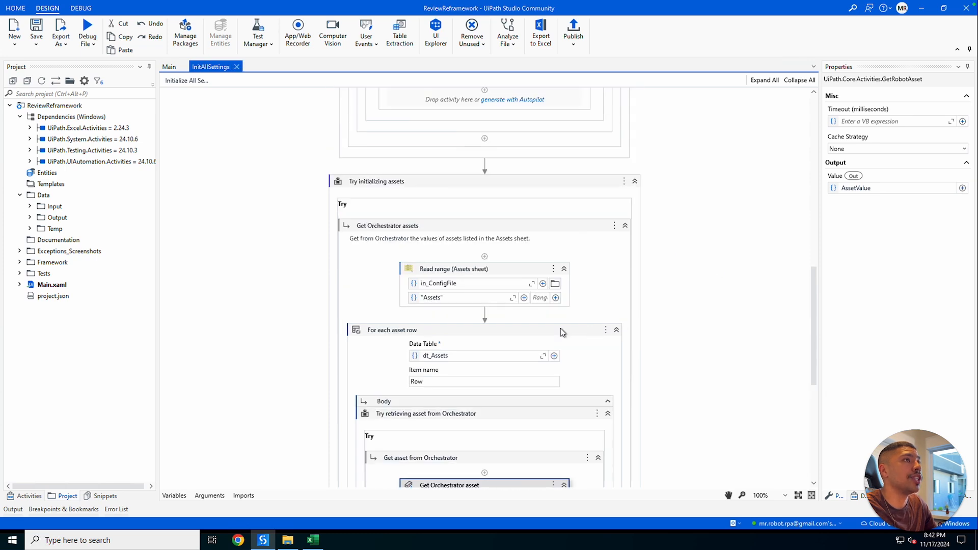
Step: Check the Assets sheet in Config.xlsx again, then return to the start of the InitAllSettings workflow in UiPath Studio
left_click(313, 540)
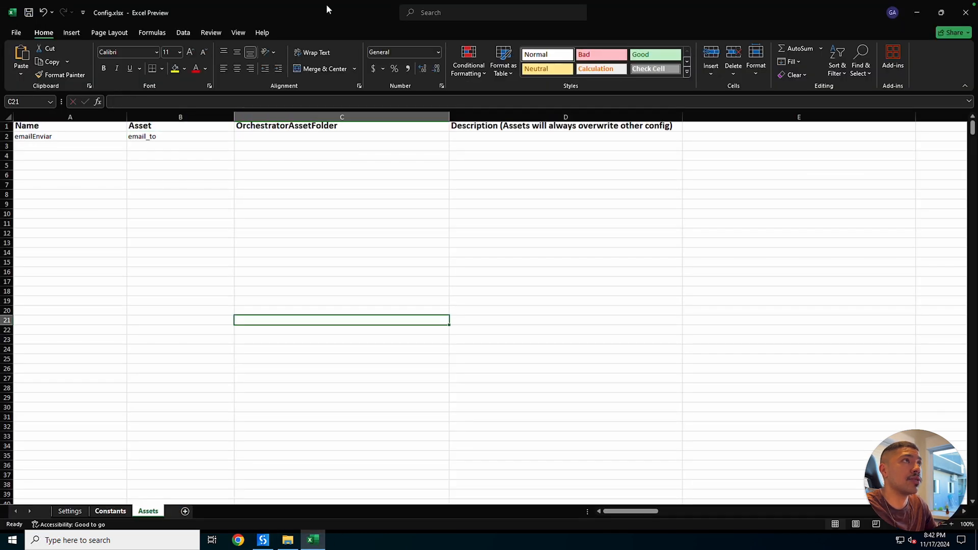
left_click(263, 540)
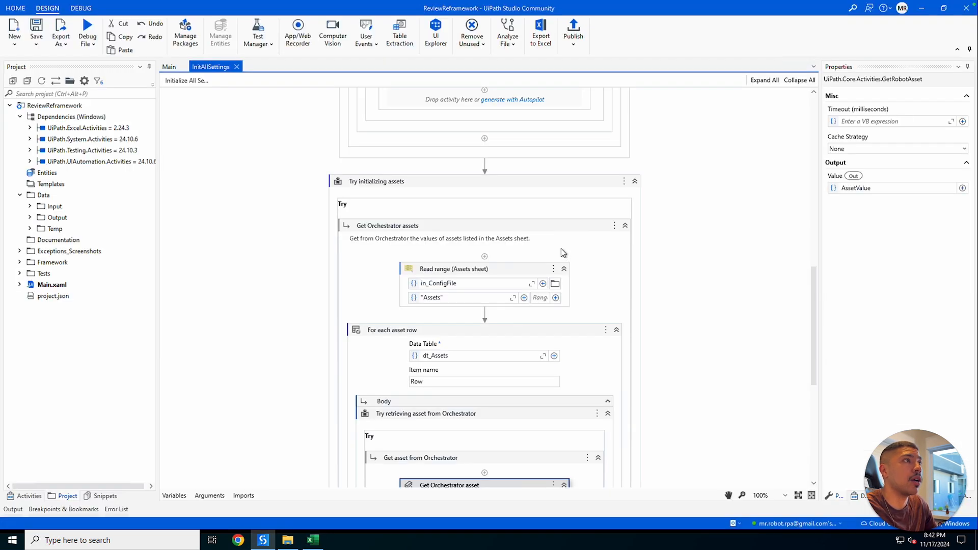
scroll(601, 352, "up", 10)
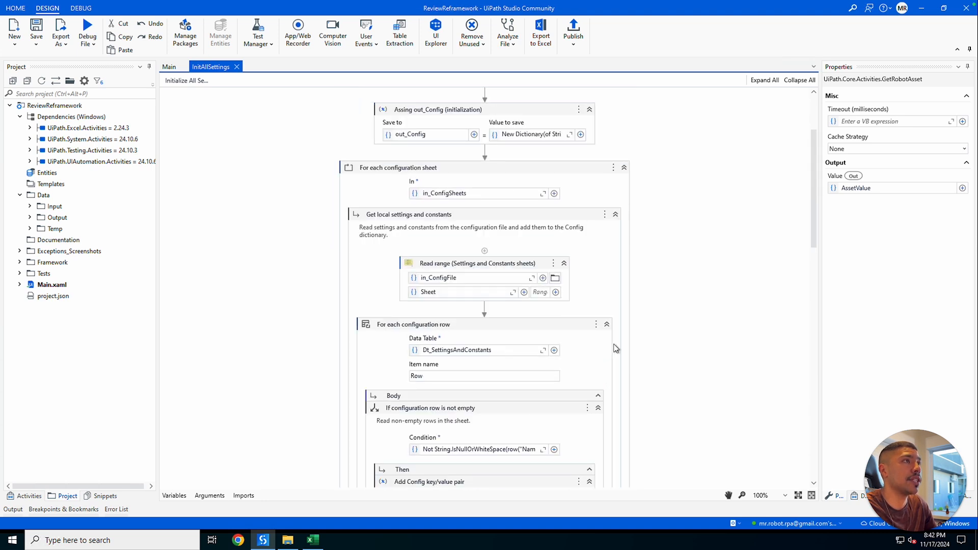
scroll(613, 346, "up", 2)
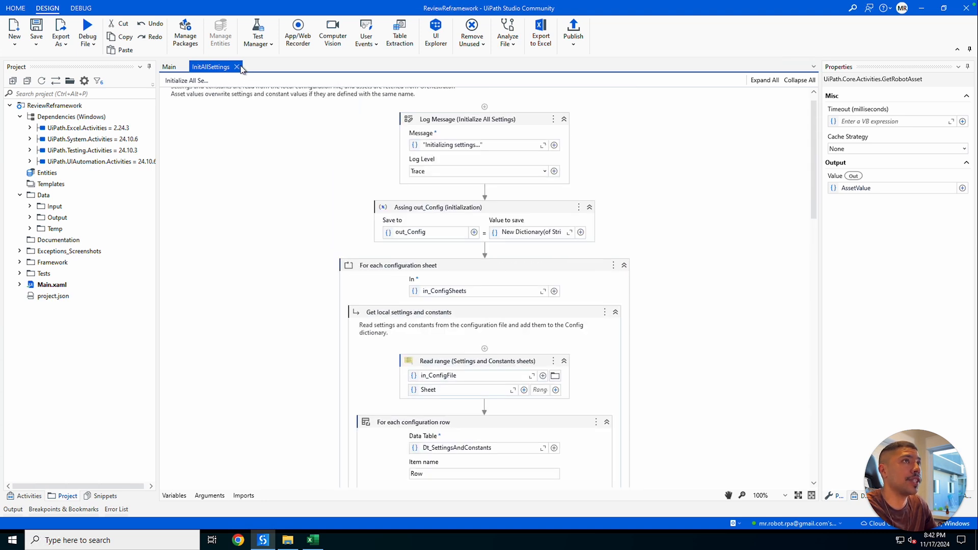
Step: Close InitAllSettings and expand the in_OrchestratorQueueName and in_OrchestratorQueueFolder If activities in Main's Initialization state
left_click(237, 67)
scroll(578, 361, "down", 5)
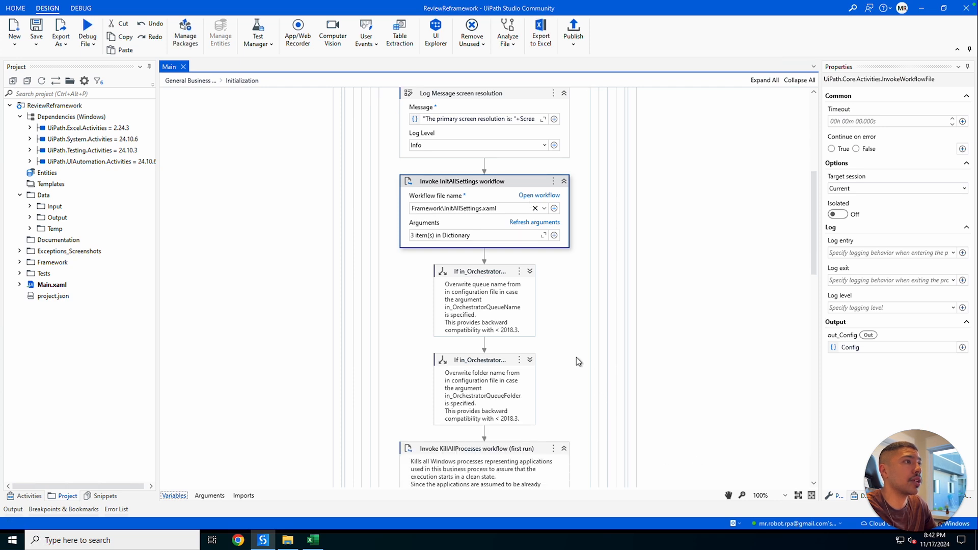
left_click(531, 101)
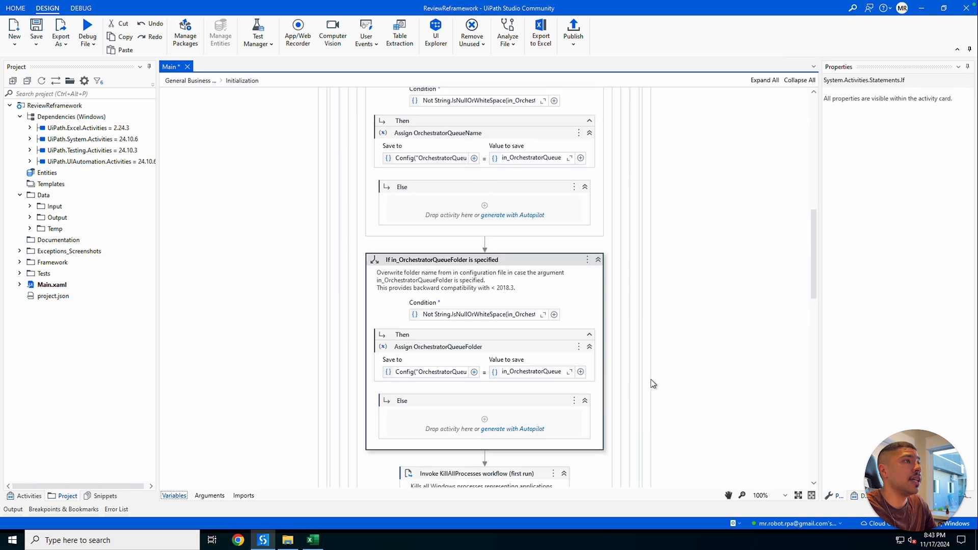
left_click(530, 309)
scroll(466, 174, "down", 2)
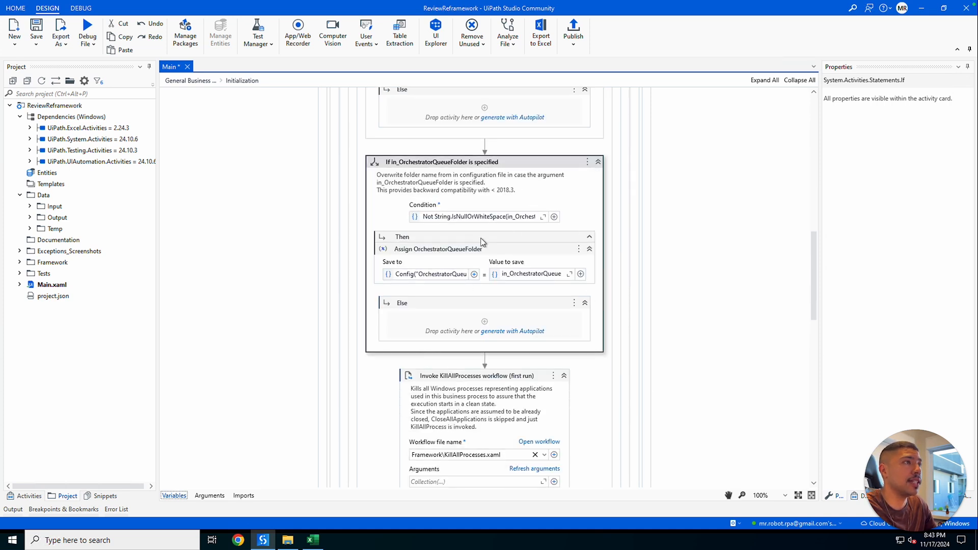
Step: Inspect the Invoke KillAllProcesses workflow (first run) activity and open its KillAllProcesses.xaml workflow
scroll(613, 364, "down", 2)
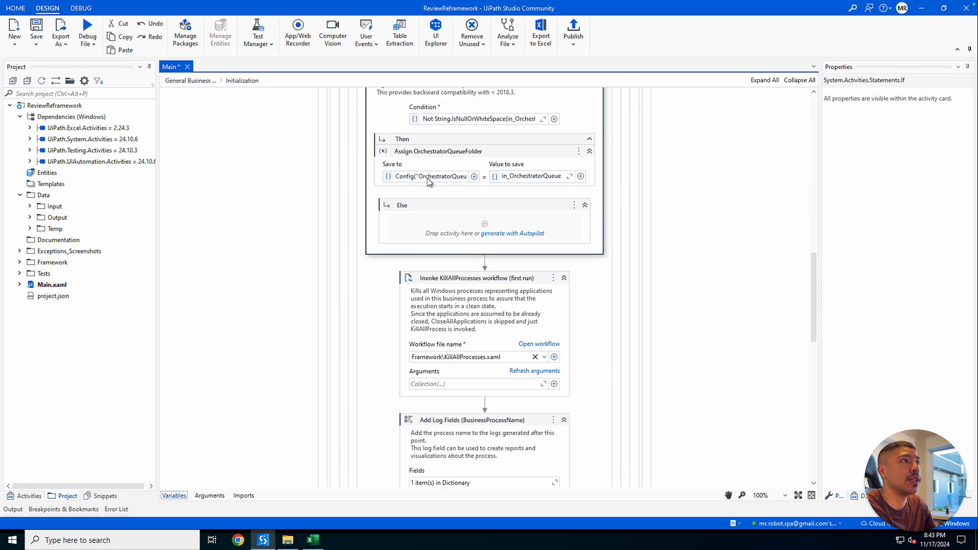
scroll(631, 351, "down", 2)
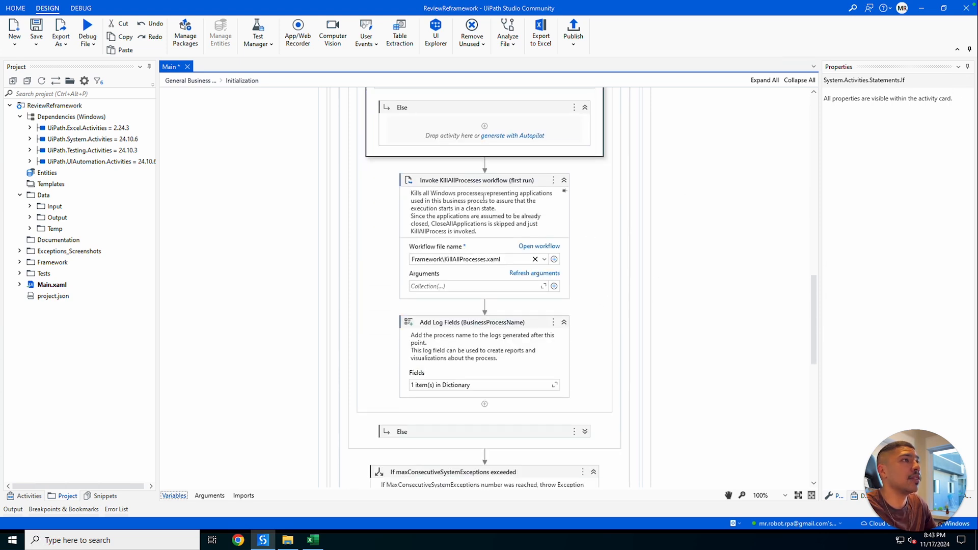
left_click(485, 185)
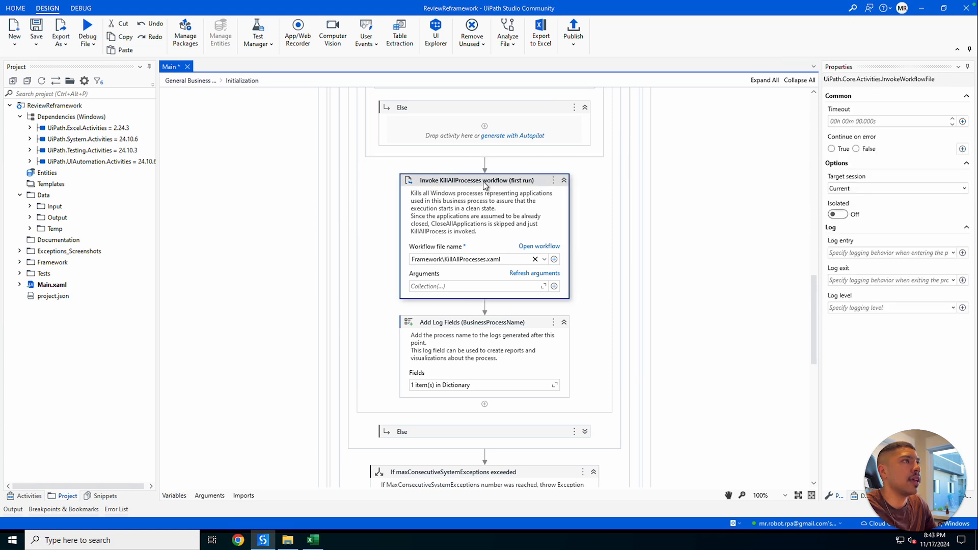
left_click(454, 261)
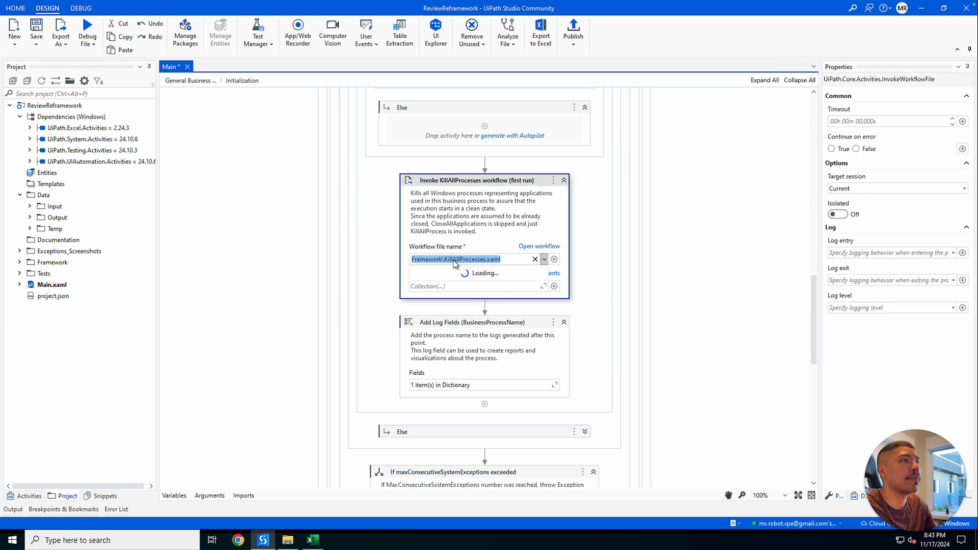
left_click(525, 247)
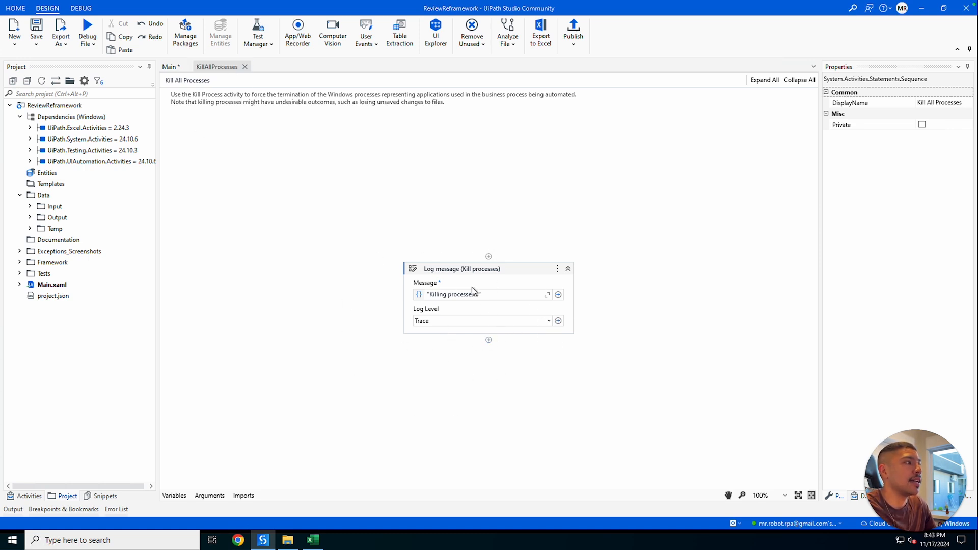
Step: Compare the KillAllProcesses workflow with its invoke activity in Main, then close the KillAllProcesses workflow
left_click(171, 69)
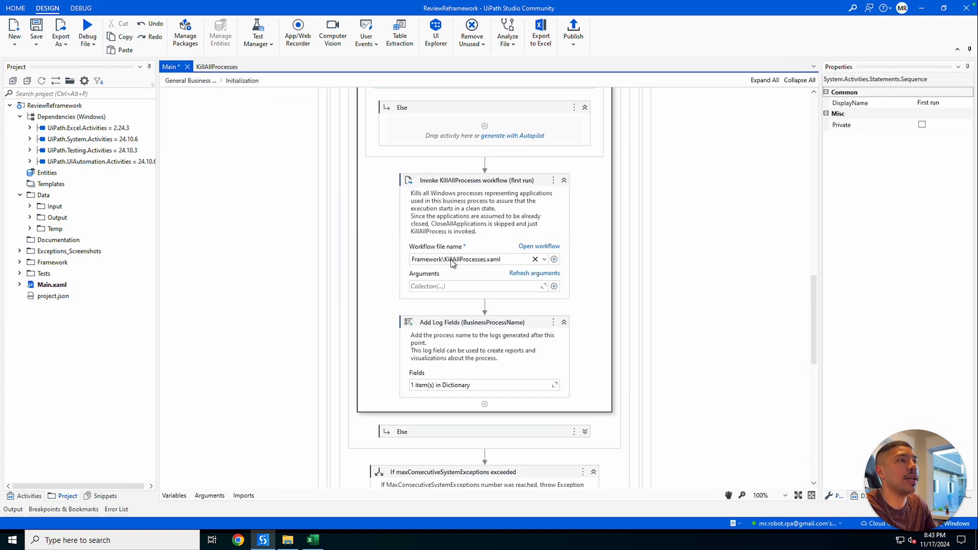
left_click(219, 68)
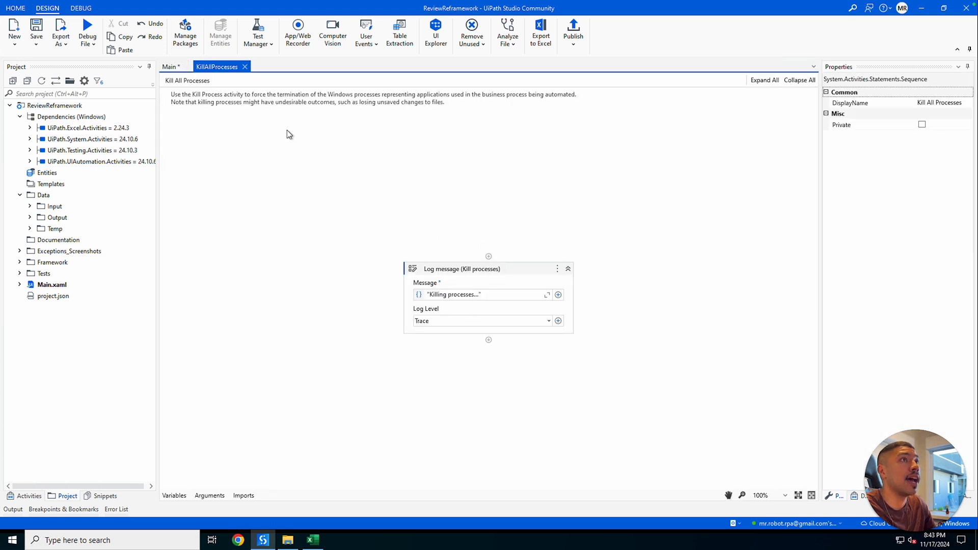
left_click(245, 66)
Step: Review Main's First run sequence from Invoke InitAllSettings through the two Orchestrator queue checks to Invoke KillAllProcesses
scroll(657, 408, "down", 2)
scroll(653, 402, "up", 10)
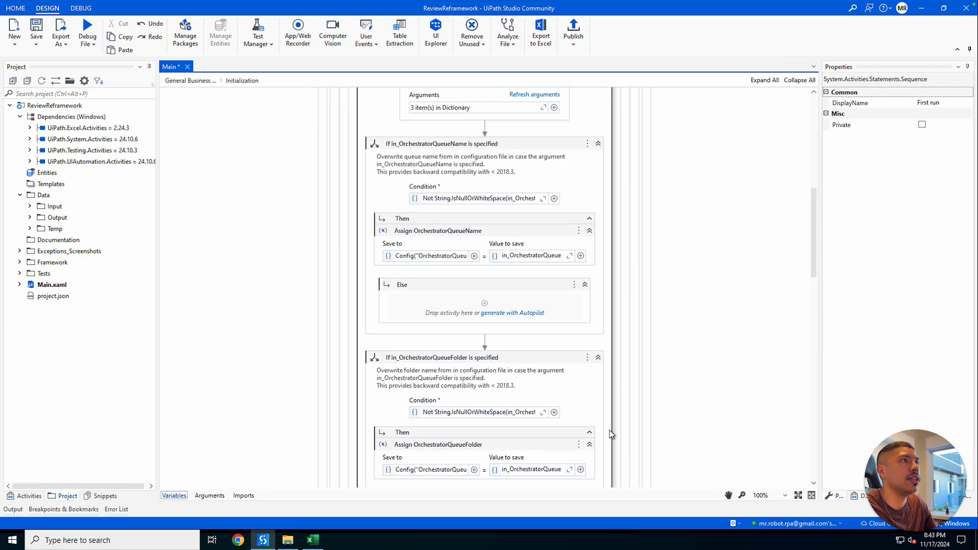
scroll(517, 301, "up", 4)
scroll(540, 348, "down", 2)
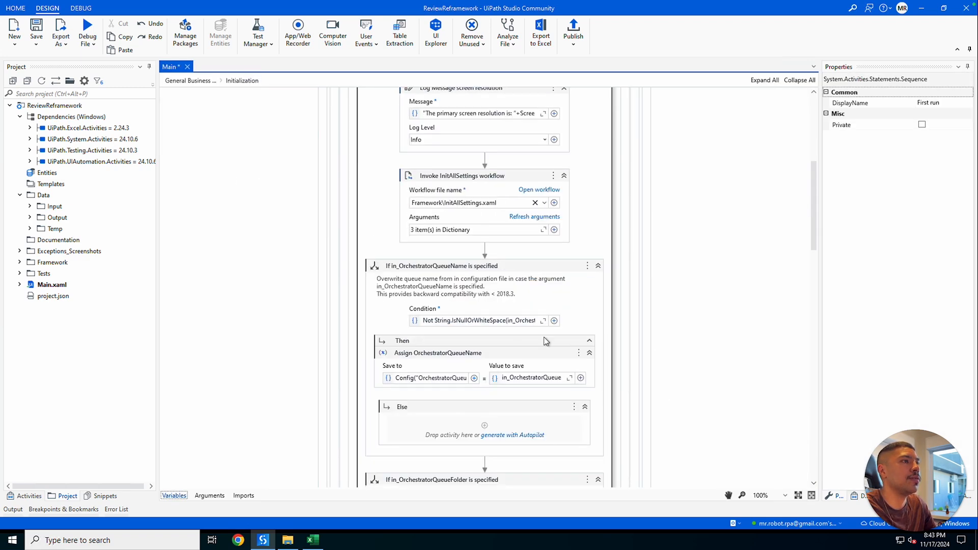
scroll(541, 346, "down", 3)
scroll(579, 357, "down", 6)
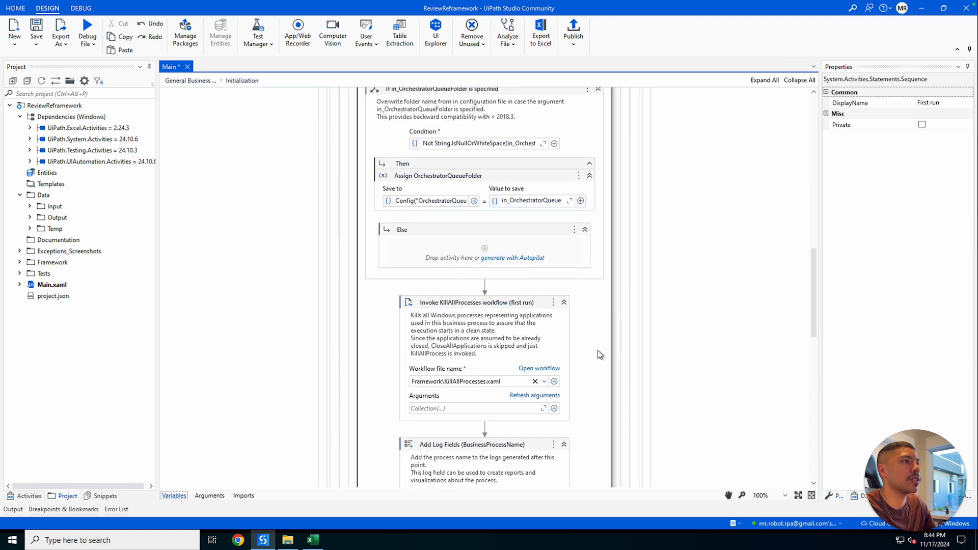
scroll(582, 403, "down", 2)
left_click(500, 234)
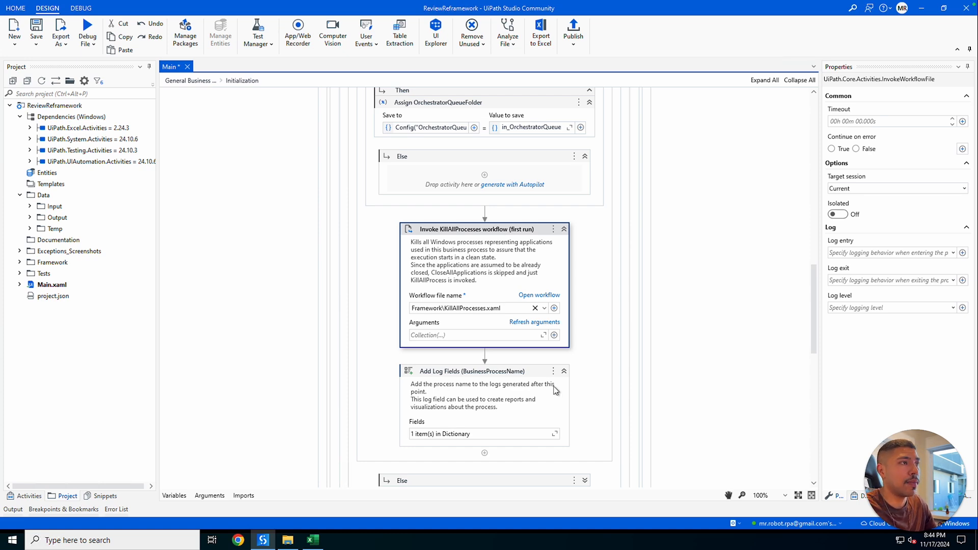
Step: Review Main's If maxConsecutiveSystemExceptions exceeded activity, then point out the MaxConsecutiveSystemExceptions name and value in Config.xlsx's Constants sheet
scroll(560, 380, "down", 3)
scroll(679, 283, "down", 5)
scroll(683, 317, "down", 2)
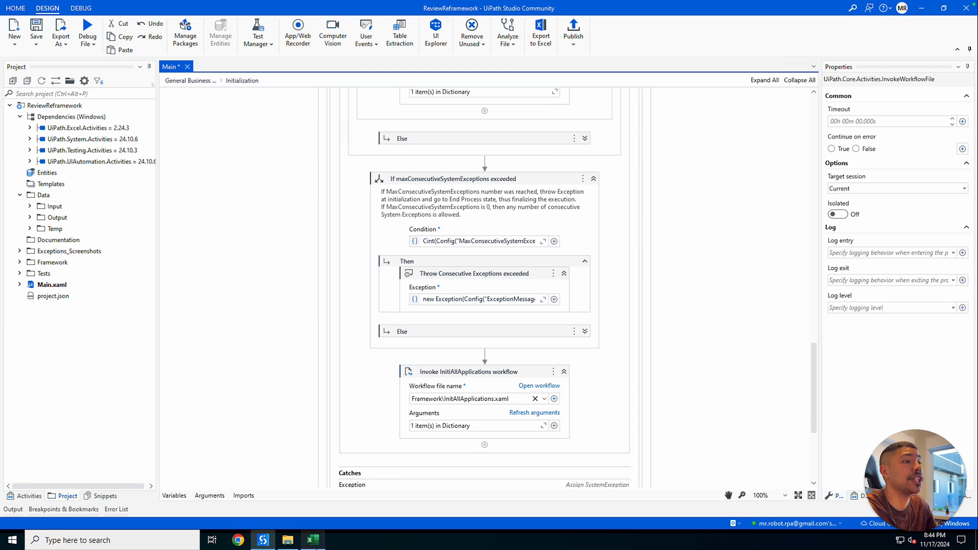
left_click(313, 541)
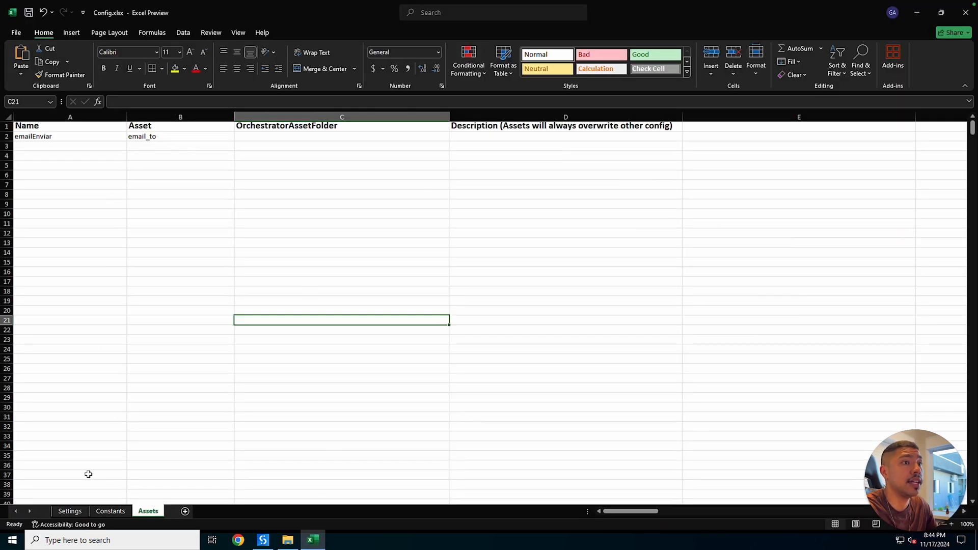
left_click(83, 512)
left_click(110, 511)
left_click(35, 148)
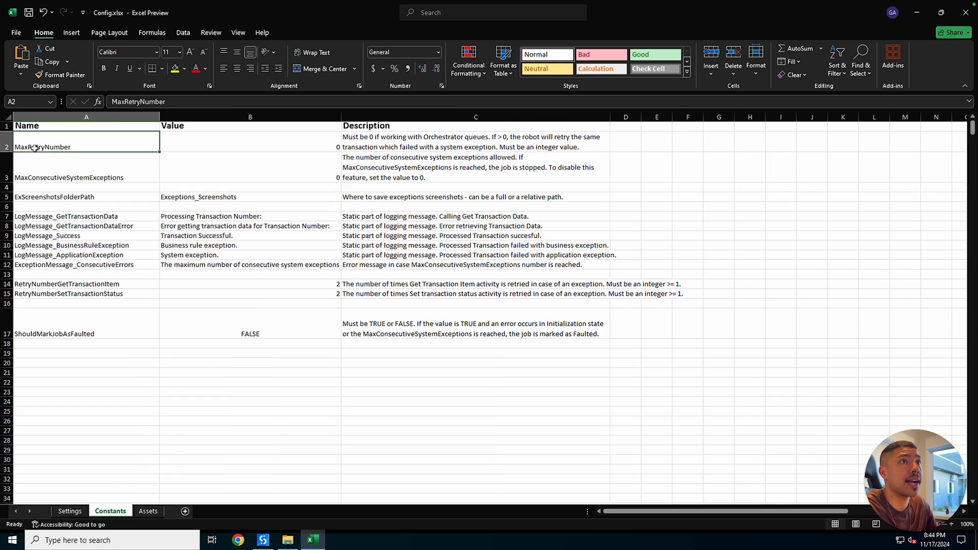
left_click(39, 177)
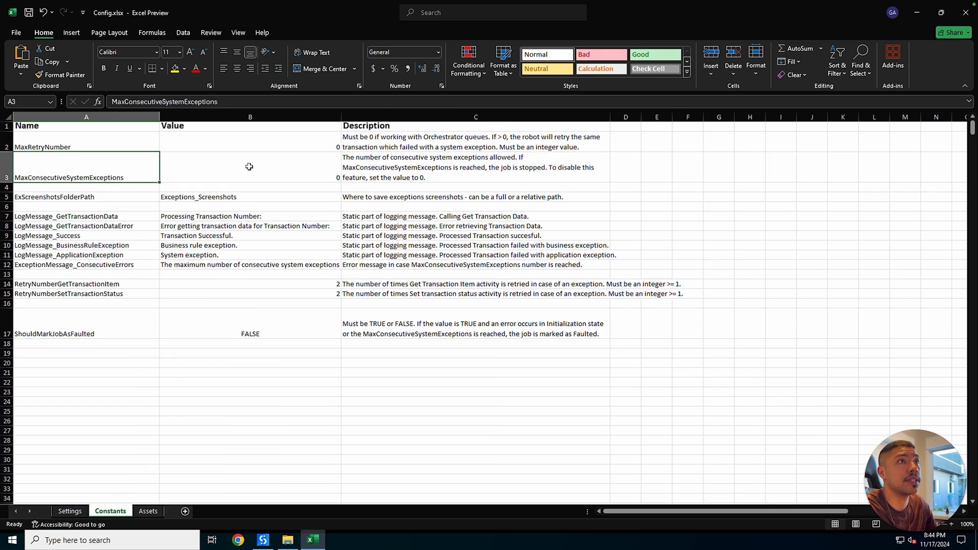
left_click(227, 172)
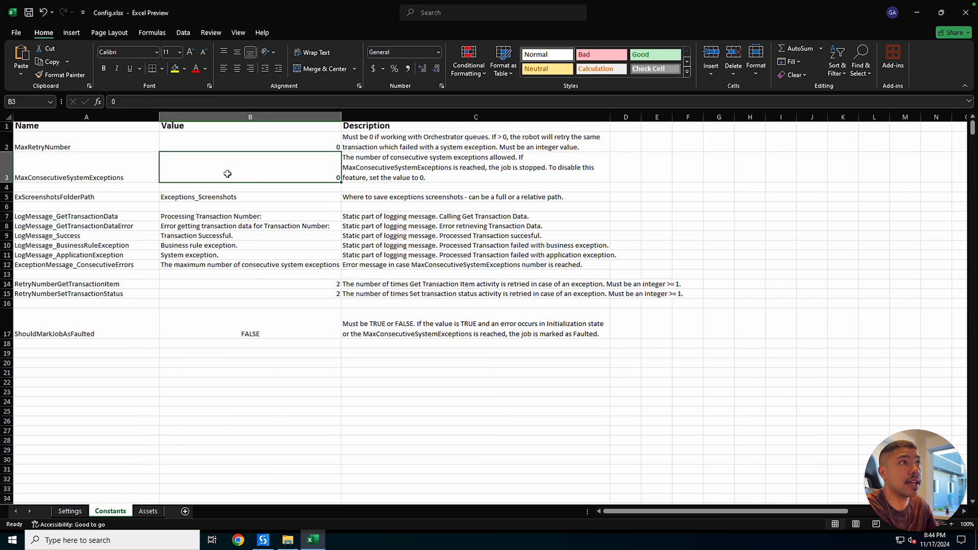
Step: Compare MaxRetryNumber with MaxConsecutiveSystemExceptions in Config.xlsx's Constants sheet, then switch to UiPath Studio and select Throw Consecutive Exceptions exceeded
left_click(93, 144)
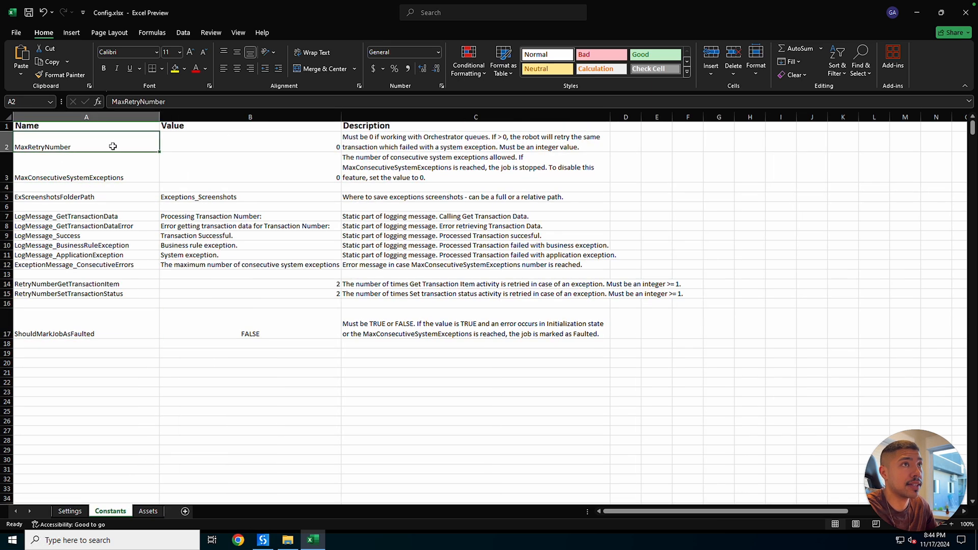
left_click(82, 173)
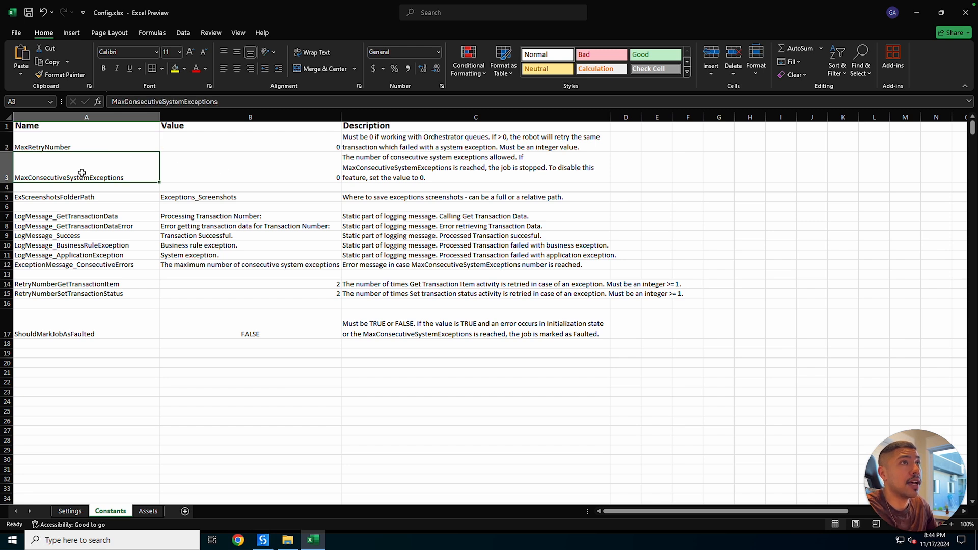
left_click(210, 174)
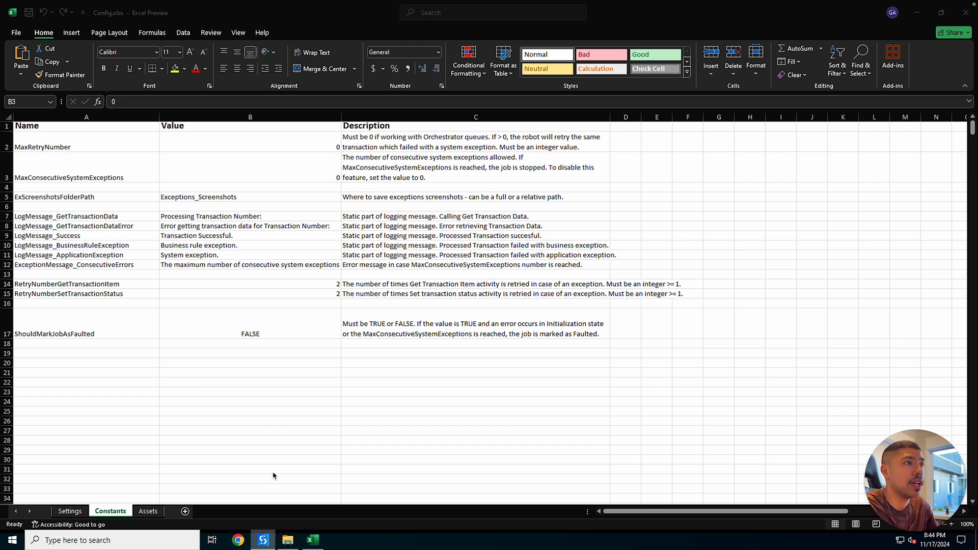
left_click(263, 539)
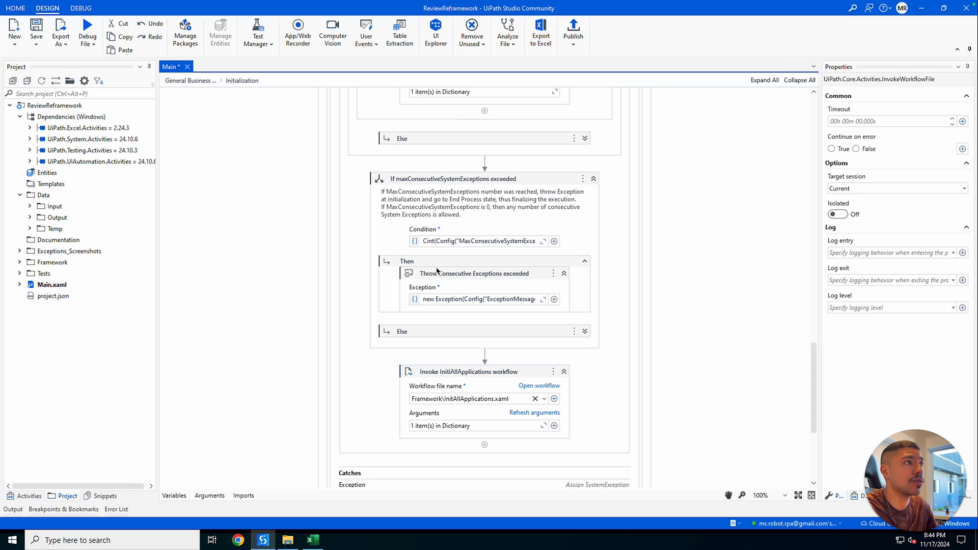
left_click(482, 277)
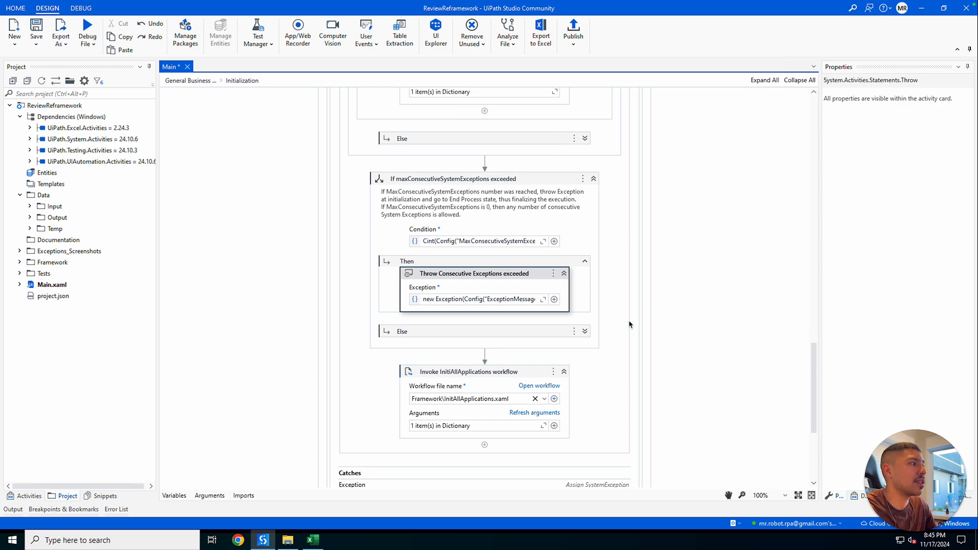
Step: Recap Main's Initialization from Invoke InitAllSettings through the Orchestrator queue checks and Invoke KillAllProcesses to If maxConsecutiveSystemExceptions exceeded
scroll(621, 388, "down", 2)
scroll(627, 373, "up", 3)
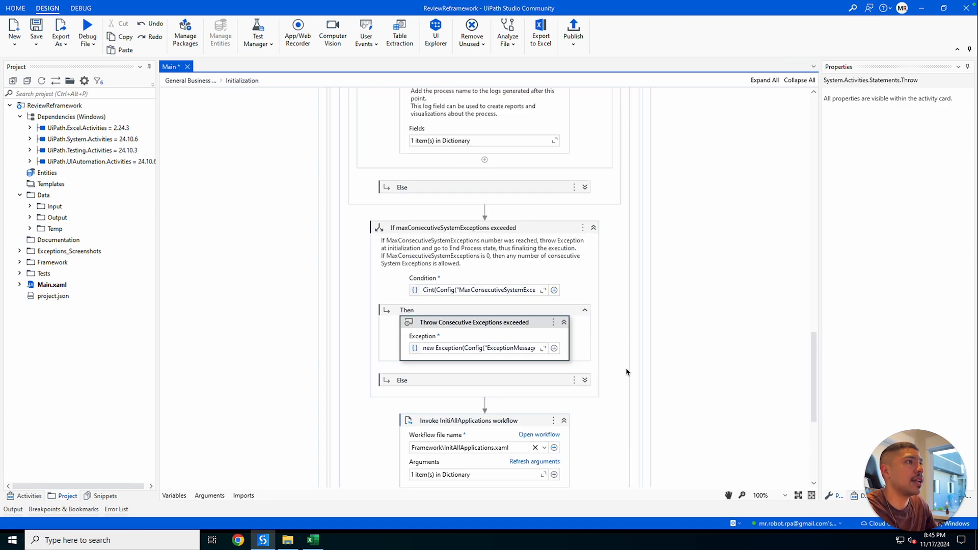
scroll(624, 371, "up", 10)
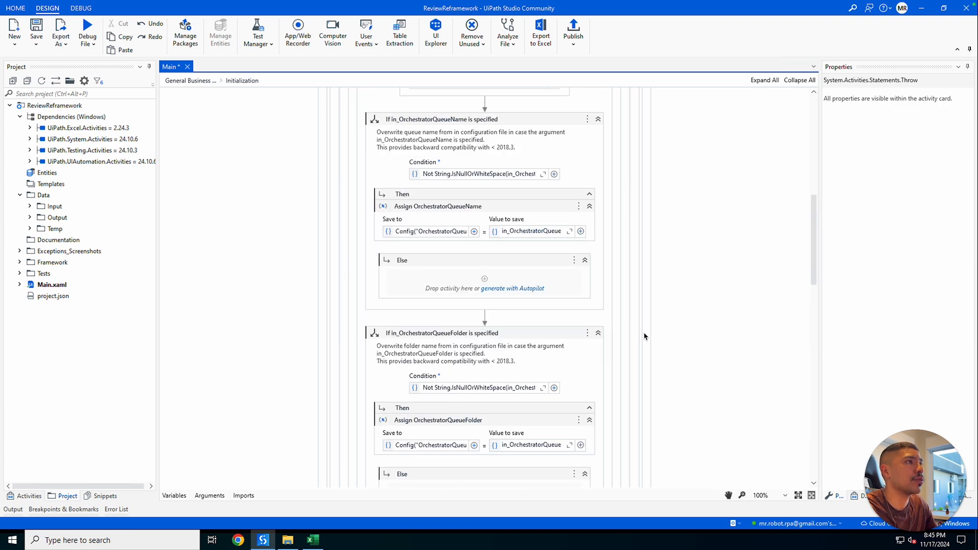
scroll(643, 336, "up", 4)
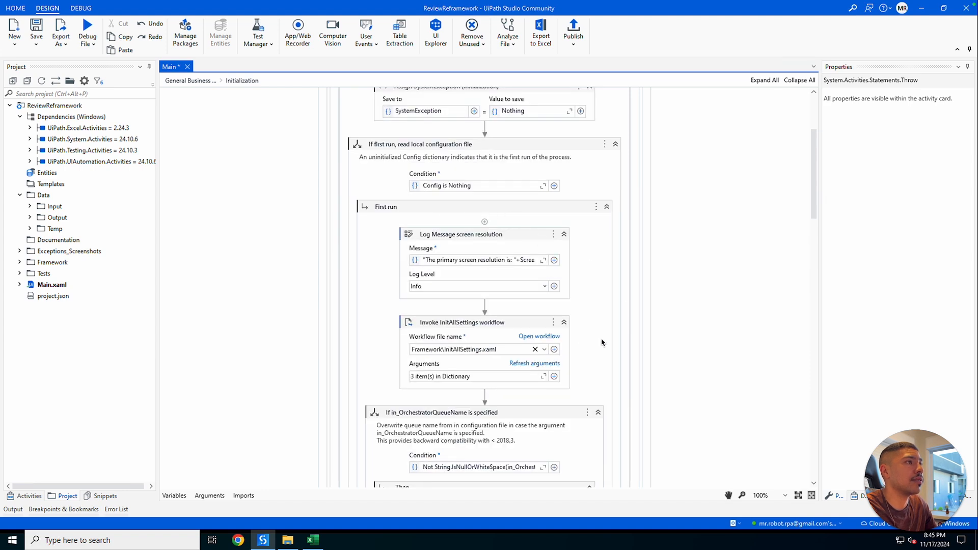
scroll(379, 160, "down", 1)
left_click(507, 309)
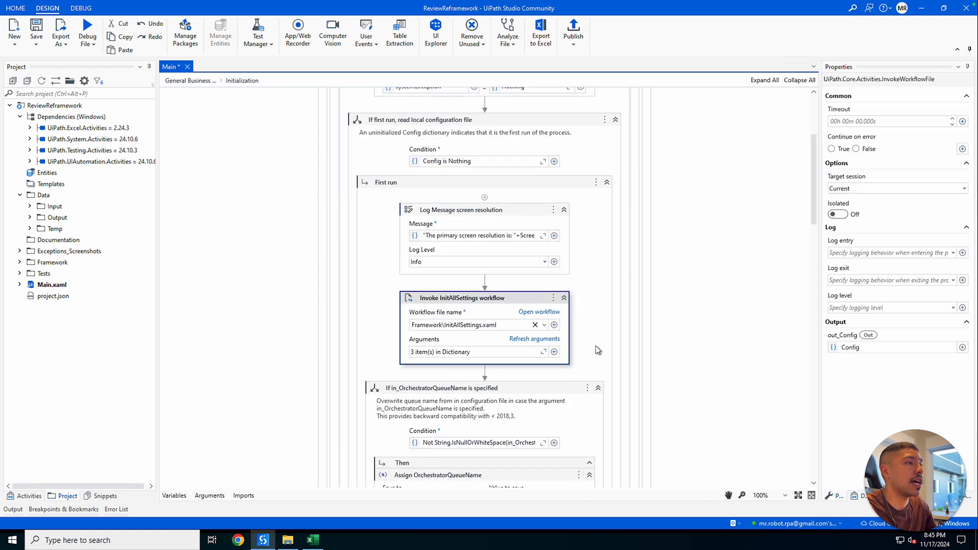
scroll(634, 331, "down", 7)
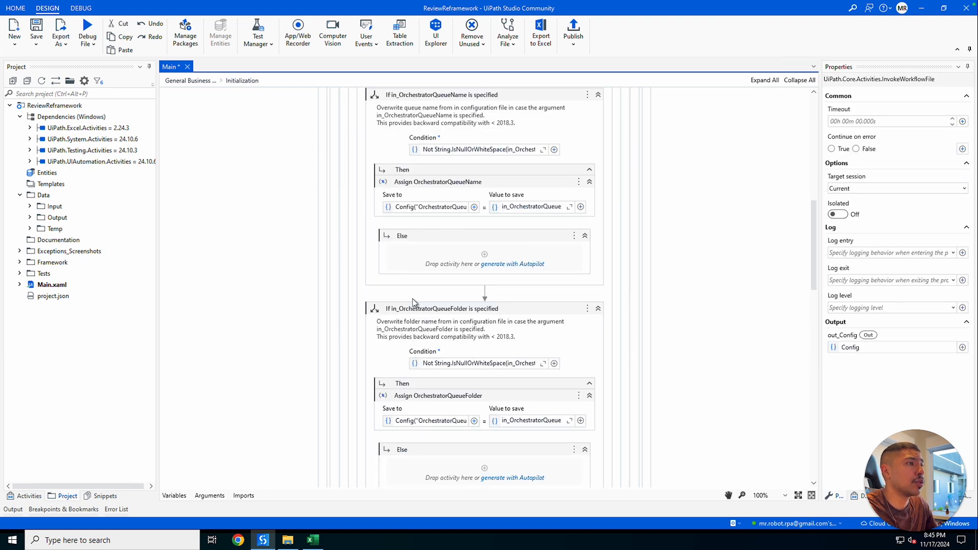
scroll(588, 379, "down", 2)
scroll(587, 302, "down", 4)
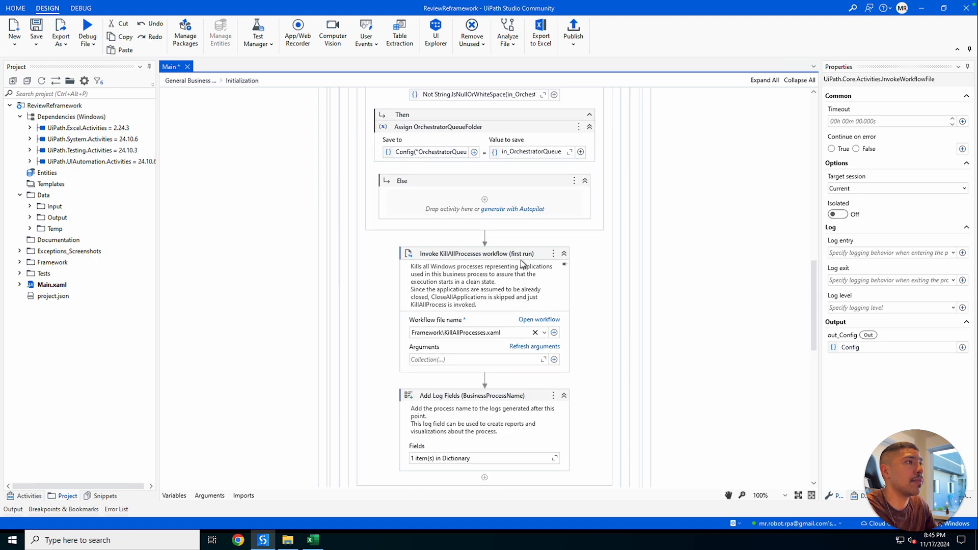
left_click(520, 259)
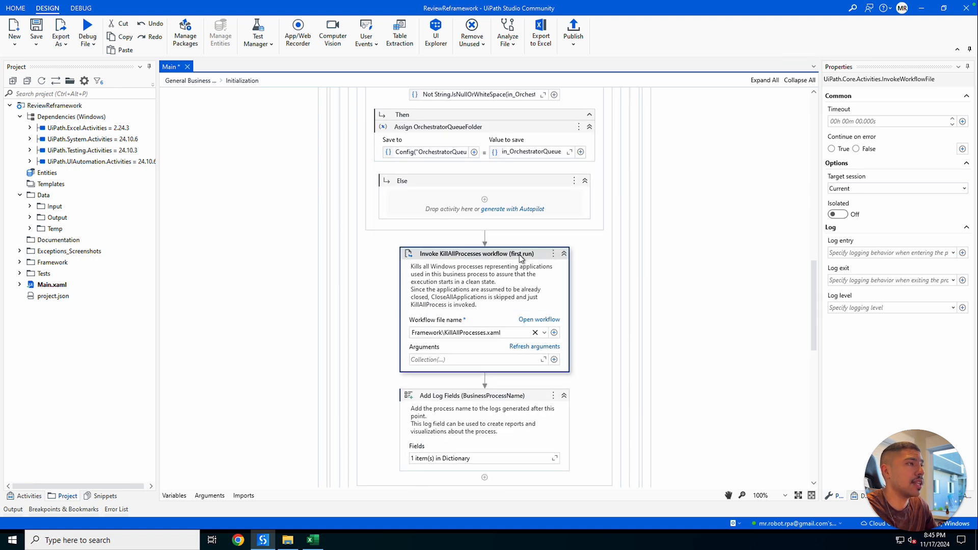
scroll(626, 357, "down", 2)
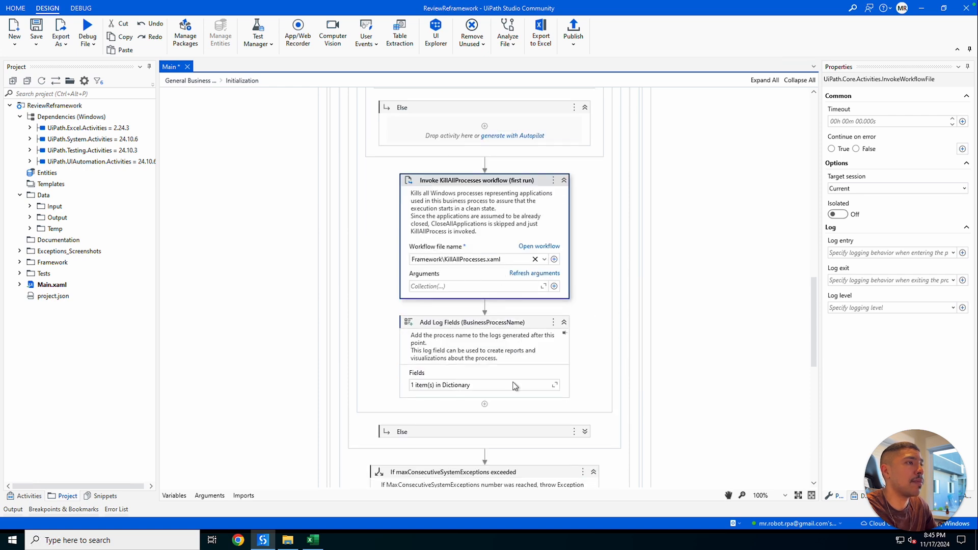
scroll(585, 393, "down", 5)
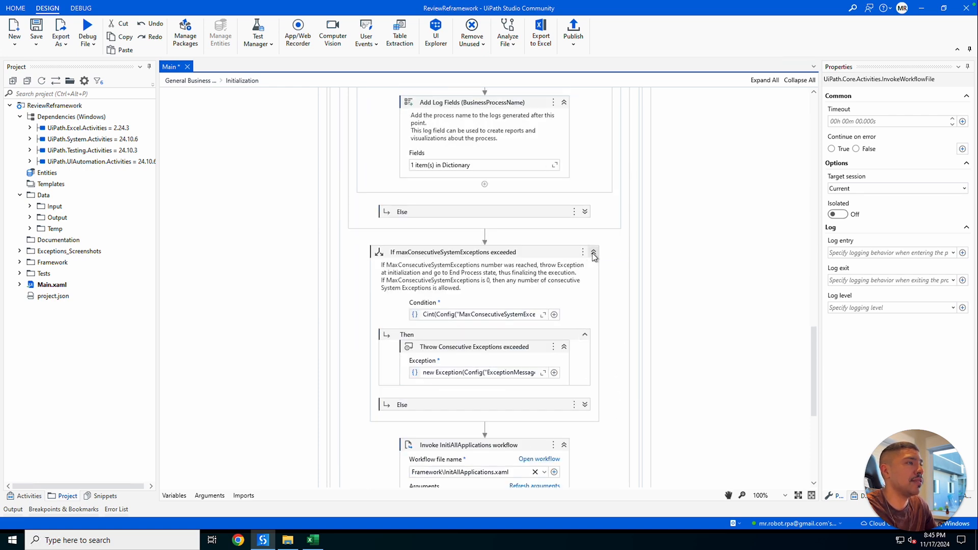
scroll(622, 383, "down", 2)
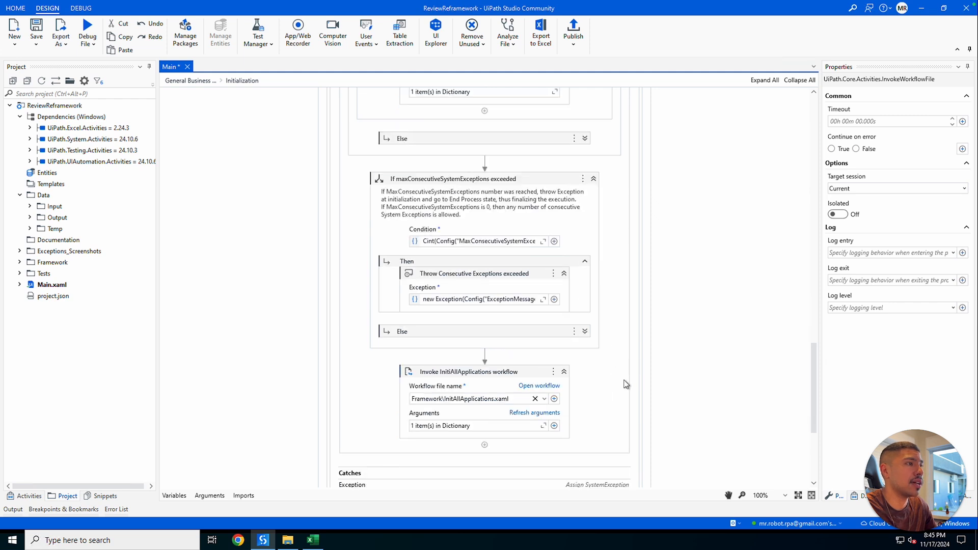
Step: Inspect the Invoke InitiAllApplications workflow activity, view its InitAllApplications.xaml workflow, and close that workflow again
scroll(611, 377, "down", 3)
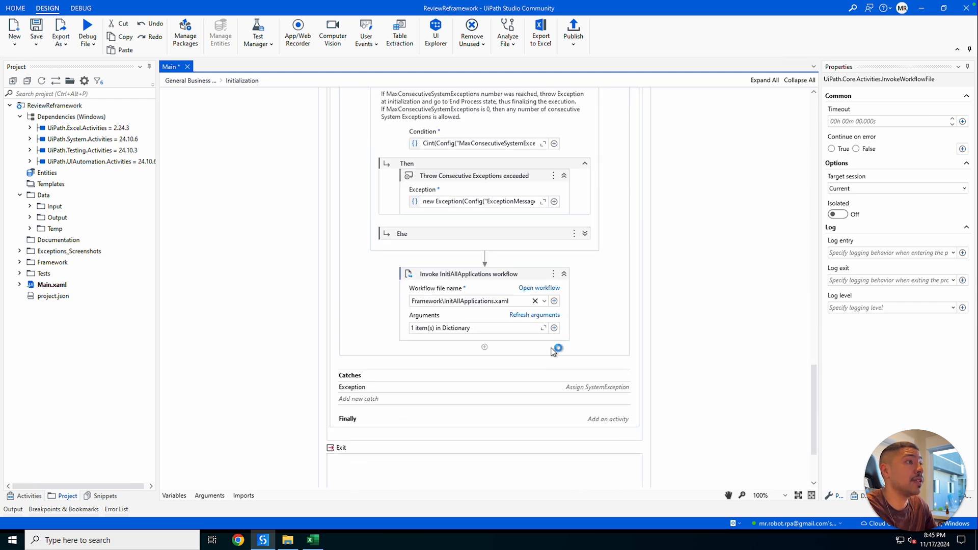
left_click(453, 303)
left_click(492, 287)
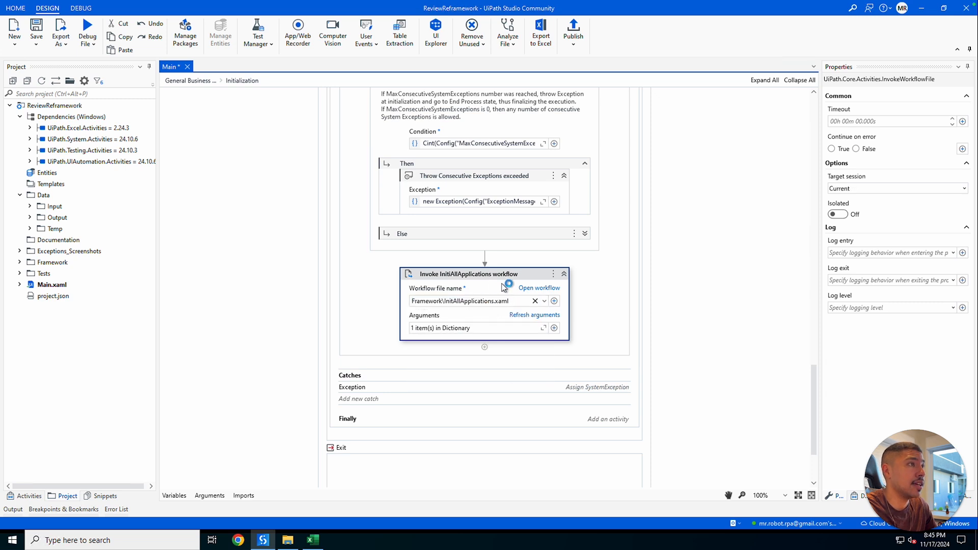
left_click(541, 288)
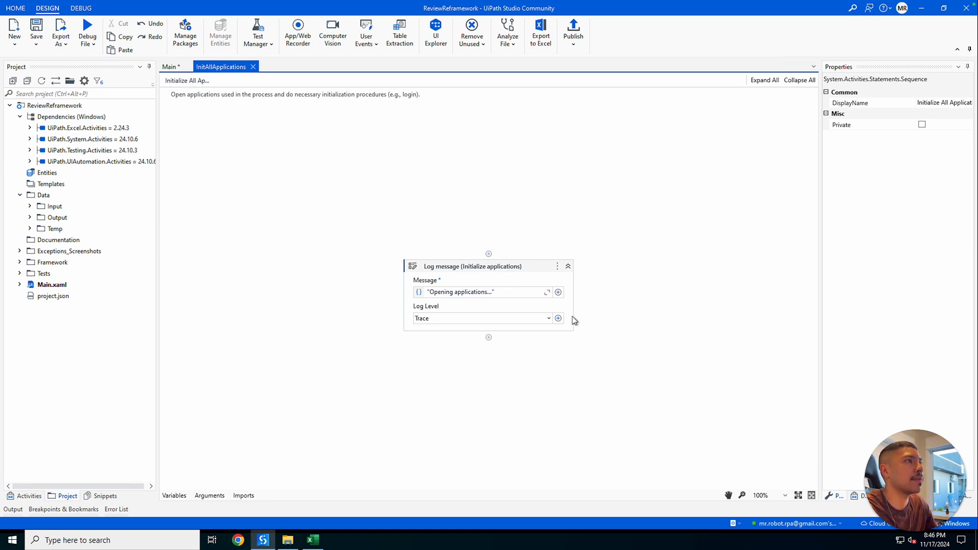
left_click(253, 66)
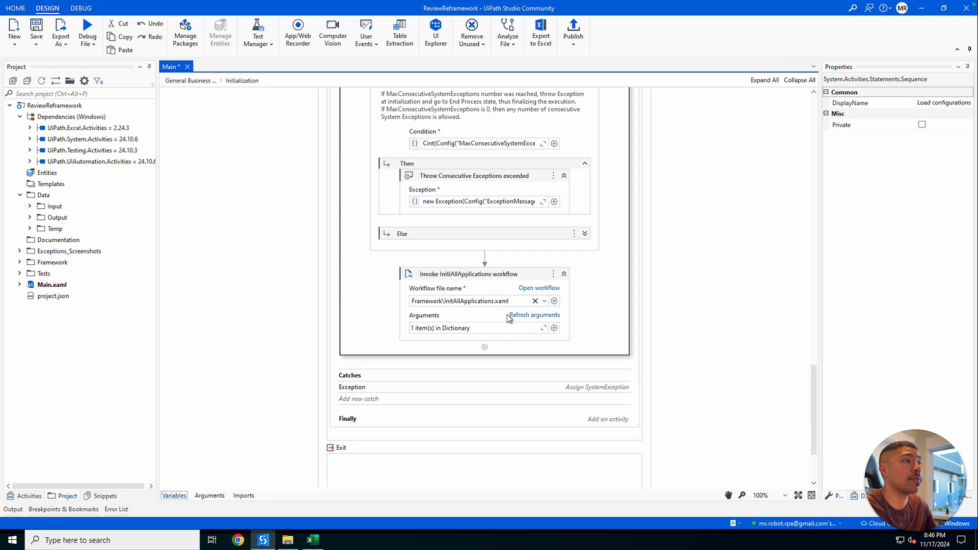
Step: Look back over Initialization from Invoke InitiAllApplications to its start, then collapse the Load configurations and open applications sequence
left_click(512, 278)
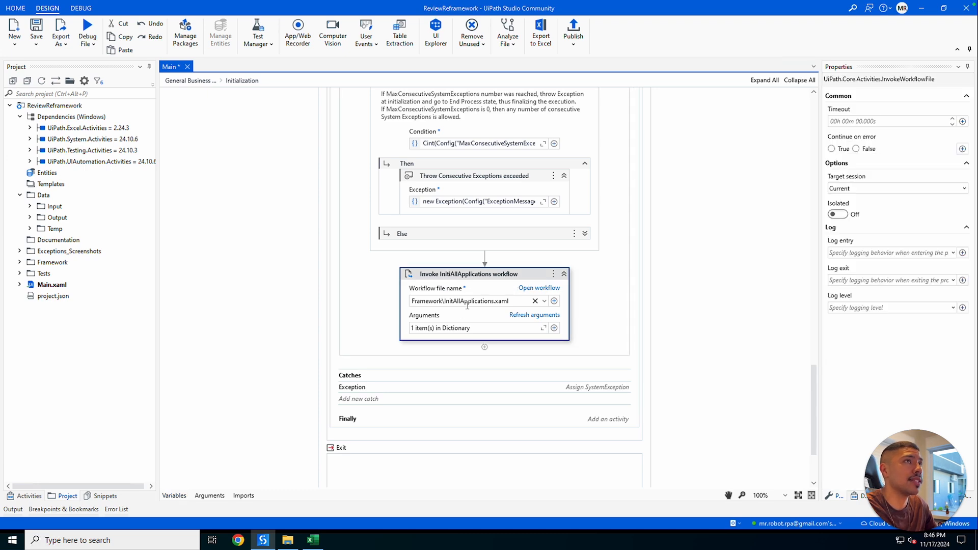
scroll(637, 443, "down", 4)
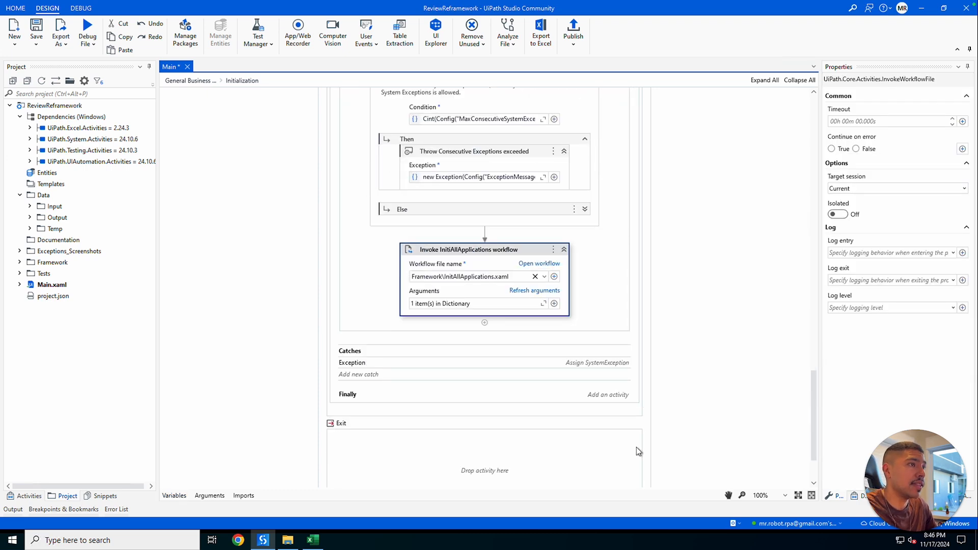
scroll(641, 434, "up", 8)
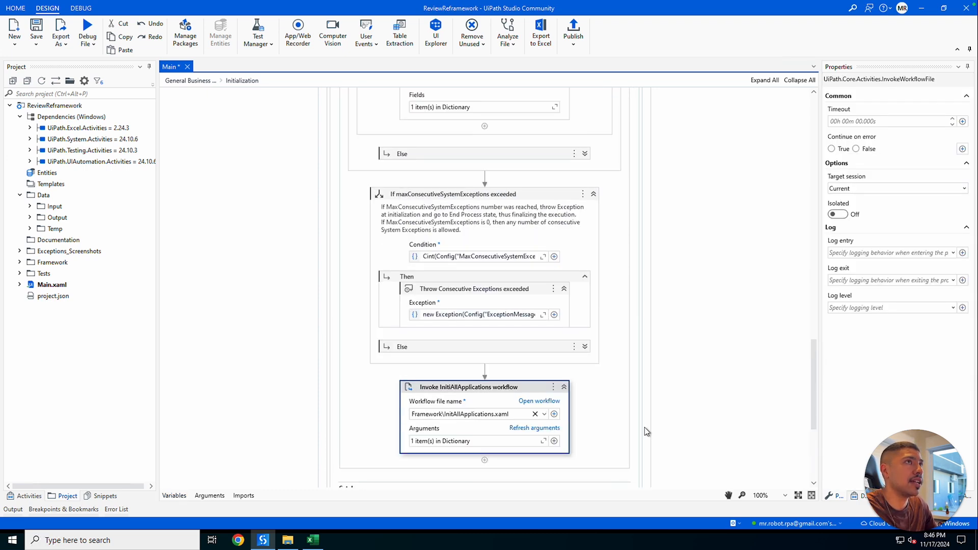
scroll(644, 427, "up", 20)
scroll(654, 324, "up", 10)
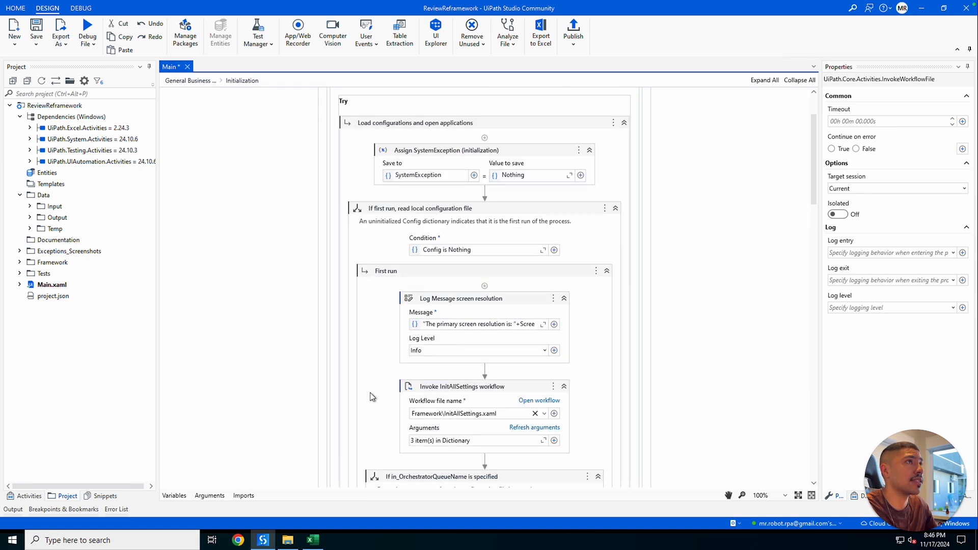
scroll(539, 385, "up", 3)
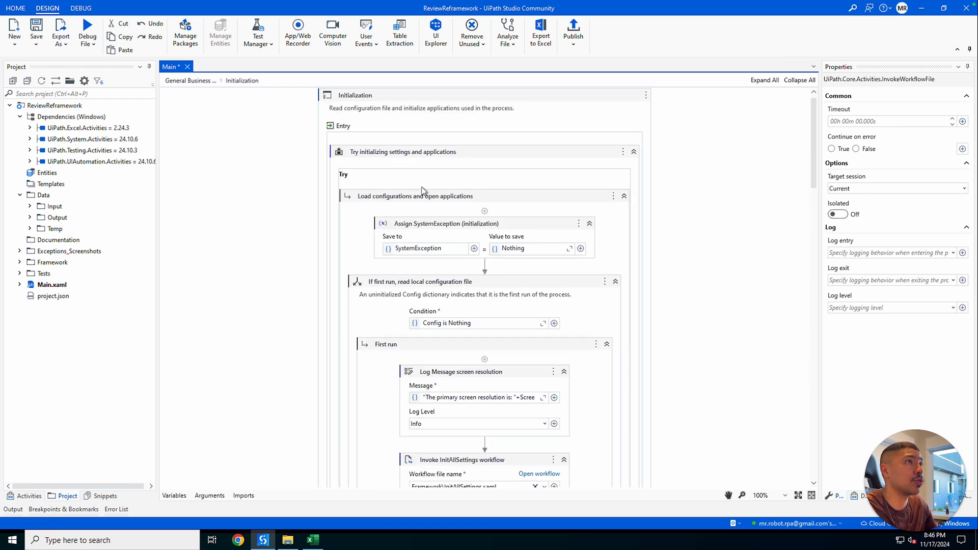
left_click(626, 200)
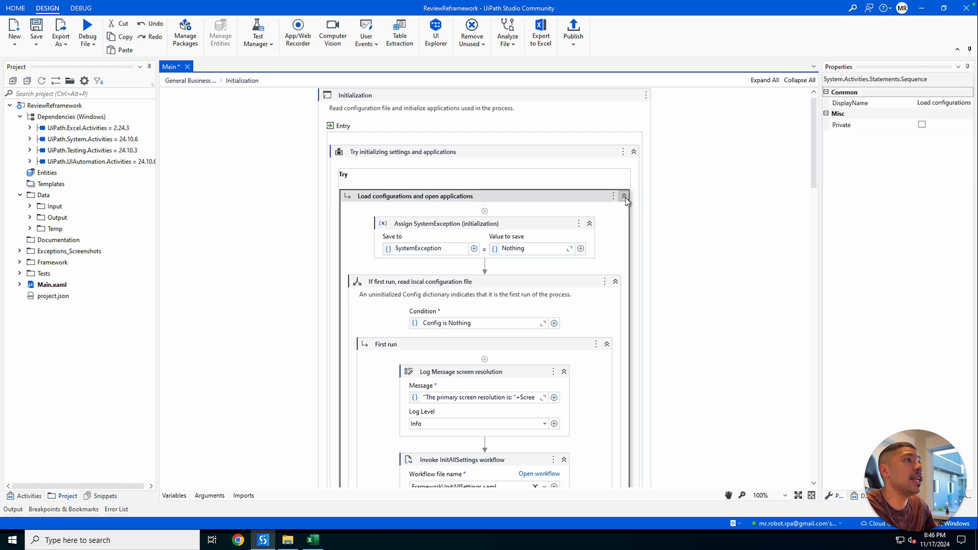
left_click(624, 198)
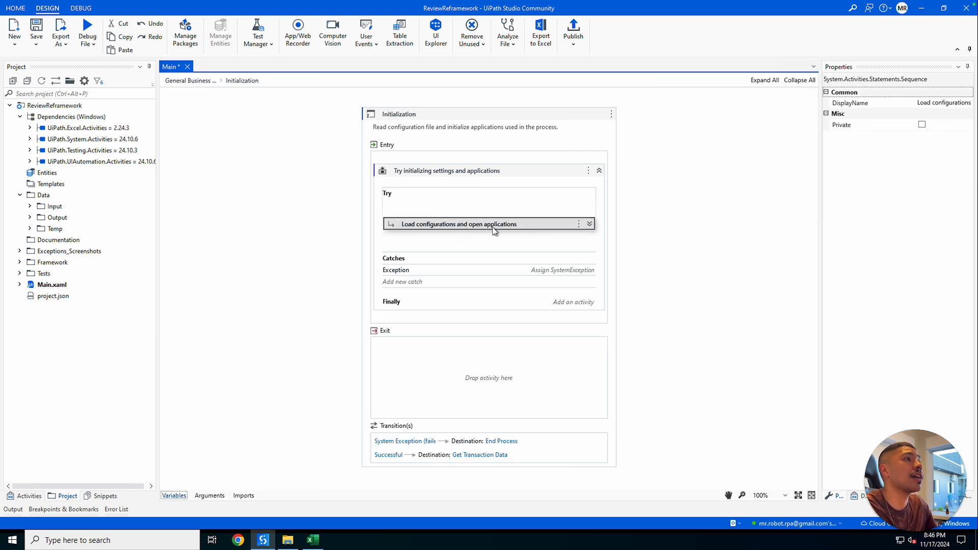
Step: Expand Initialization's Exception catch and inspect the SystemException and Exception fields of its Assign SystemException activity
left_click(552, 271)
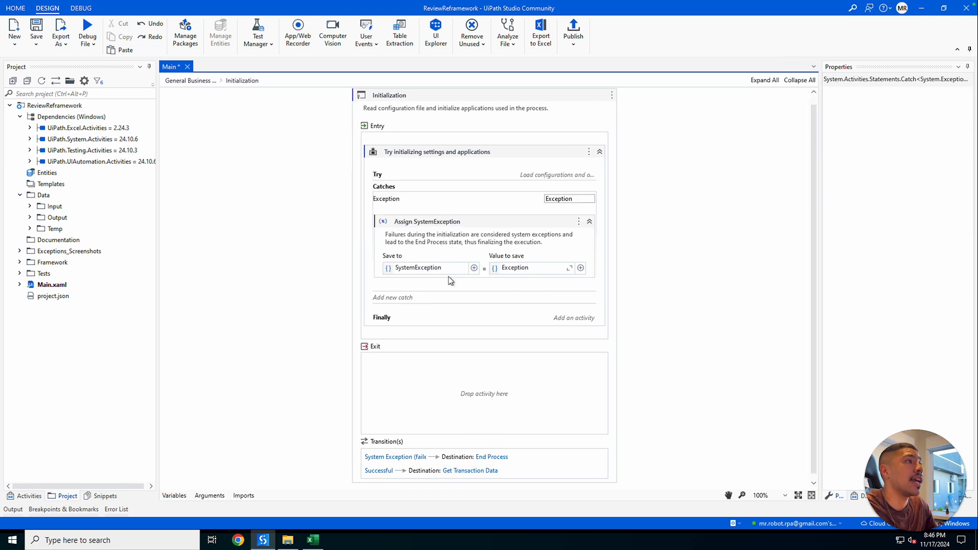
double_click(516, 272)
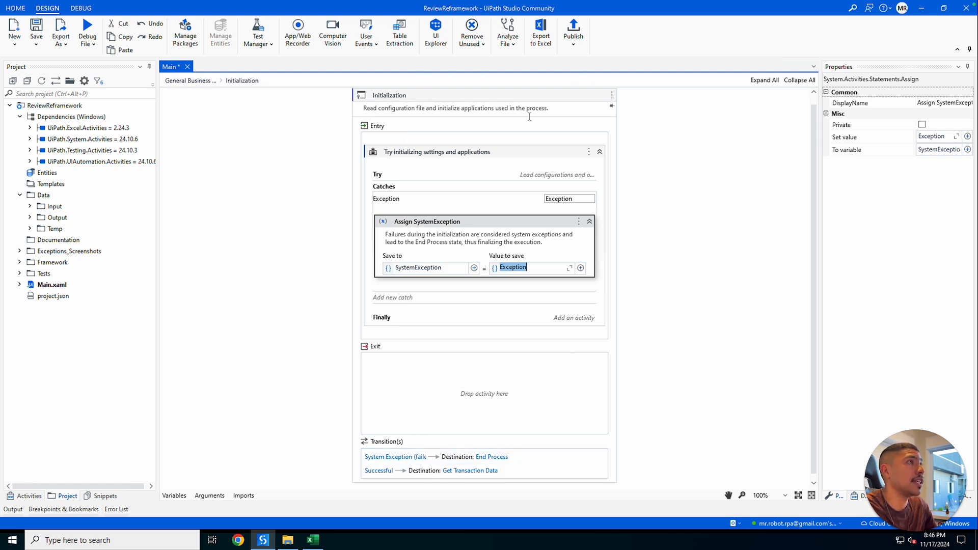
left_click(576, 126)
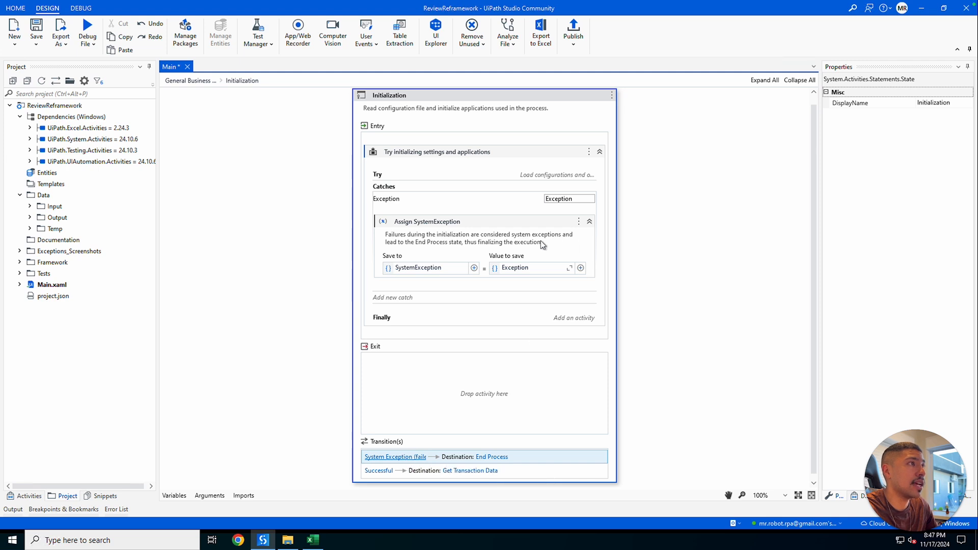
left_click(431, 270)
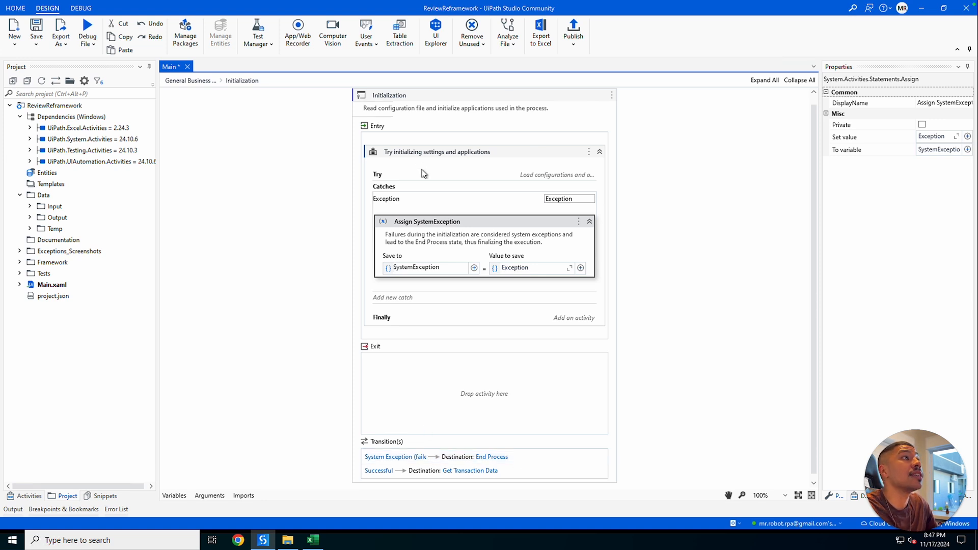
Step: Show Initialization's Try block and its Successful transition, then open the Get Transaction Data state from the state machine overview
left_click(536, 174)
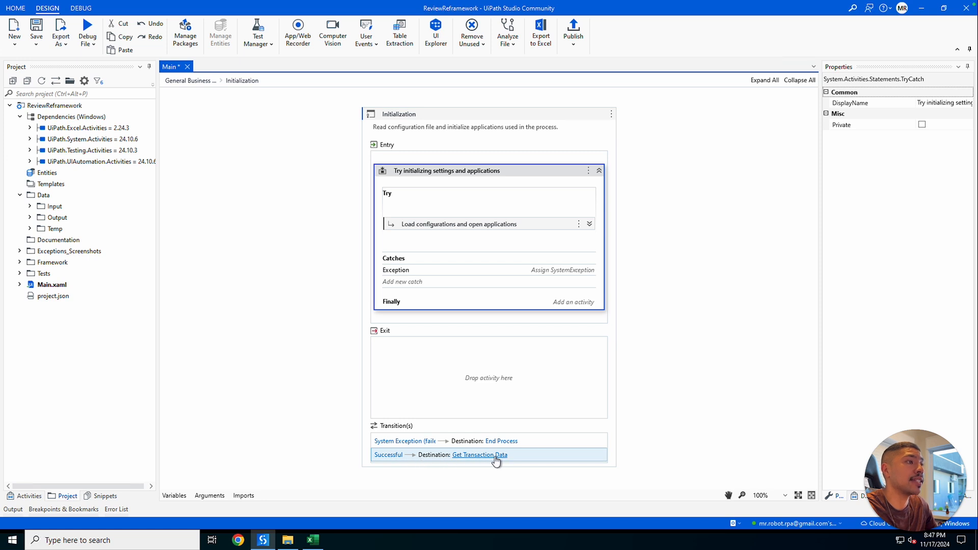
left_click(471, 462)
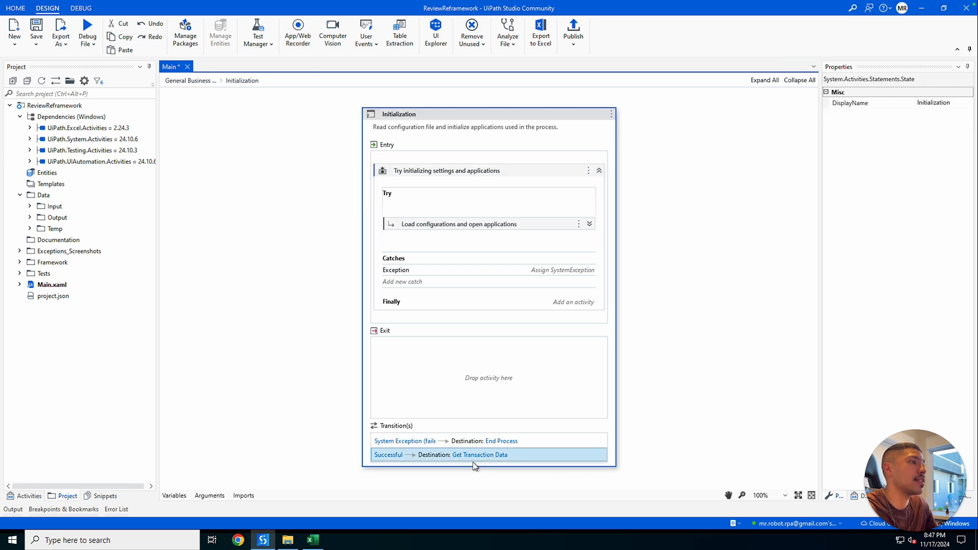
left_click(207, 81)
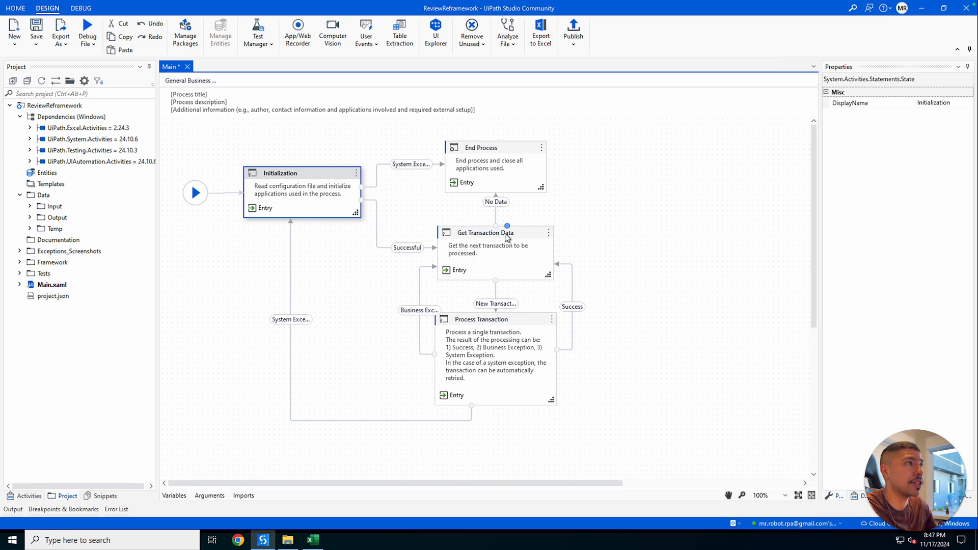
double_click(518, 266)
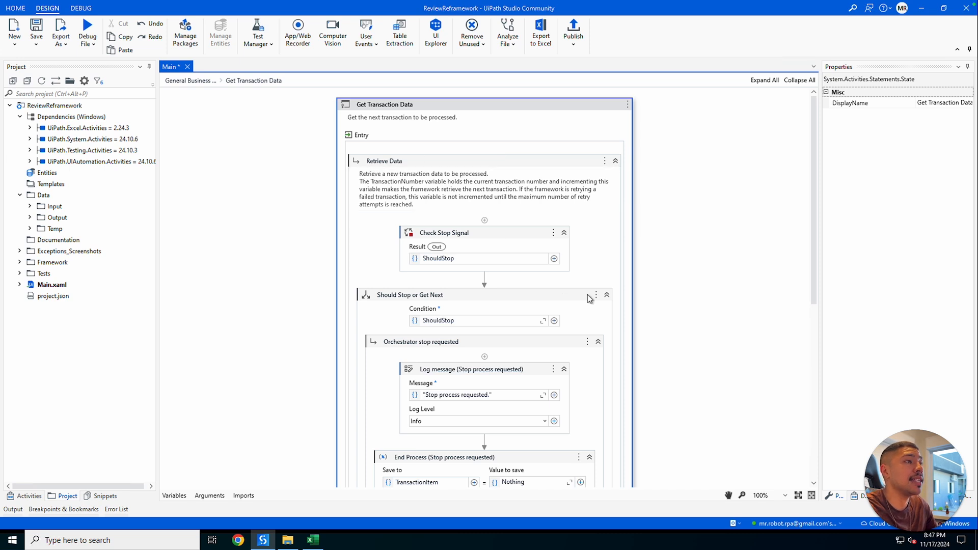
scroll(589, 295, "down", 3)
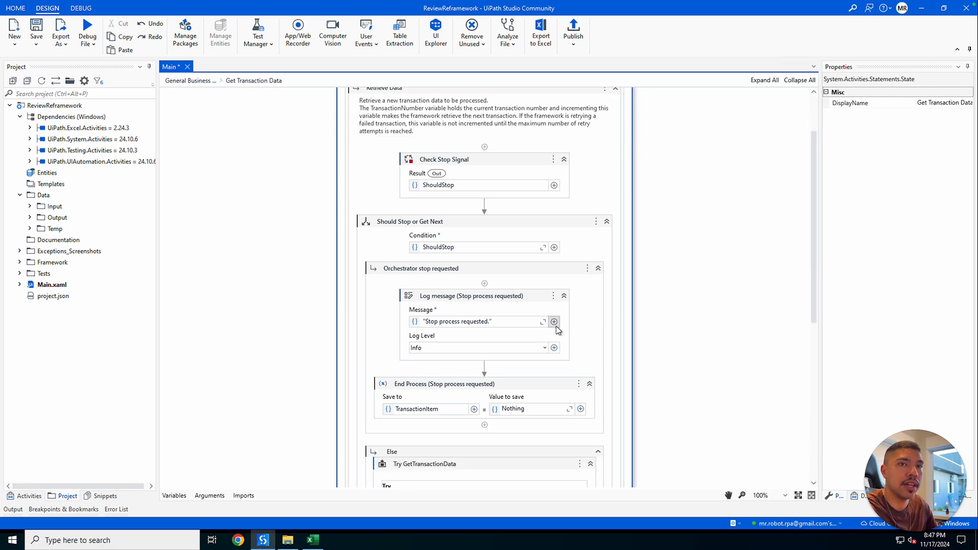
Step: Review the Orchestrator stop requested and Else branches of Should Stop or Get Next in the Get Transaction Data state
scroll(566, 325, "down", 3)
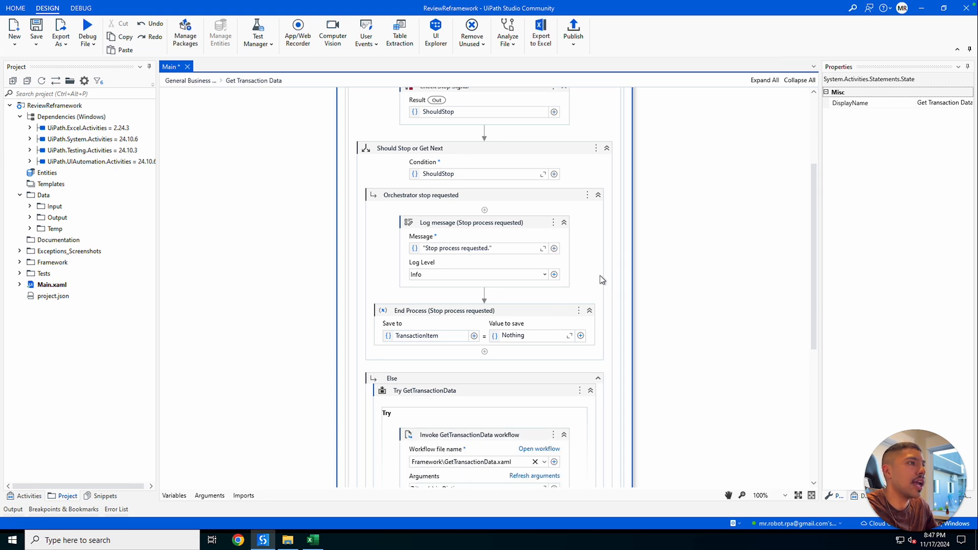
scroll(597, 277, "down", 2)
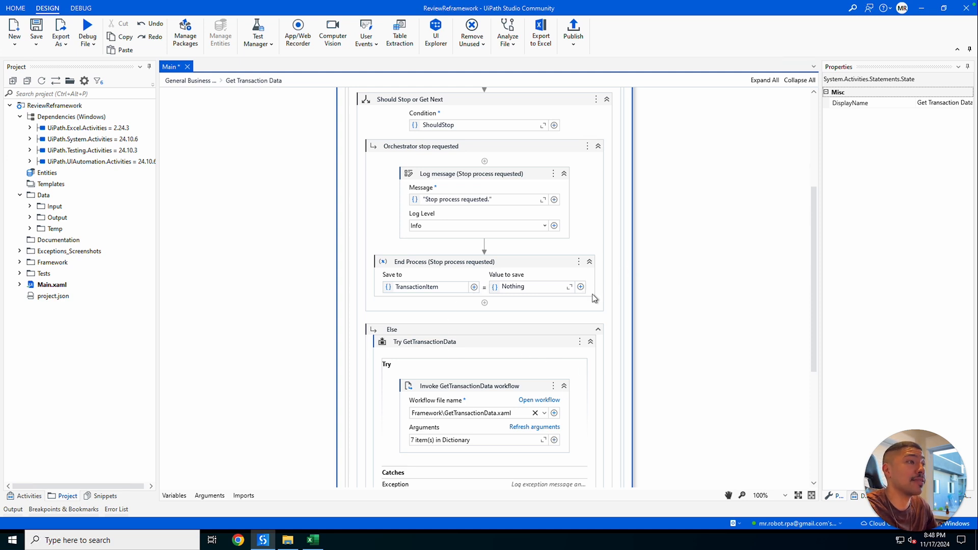
scroll(592, 289, "down", 4)
scroll(565, 293, "up", 4)
scroll(580, 318, "up", 5)
scroll(593, 321, "down", 6)
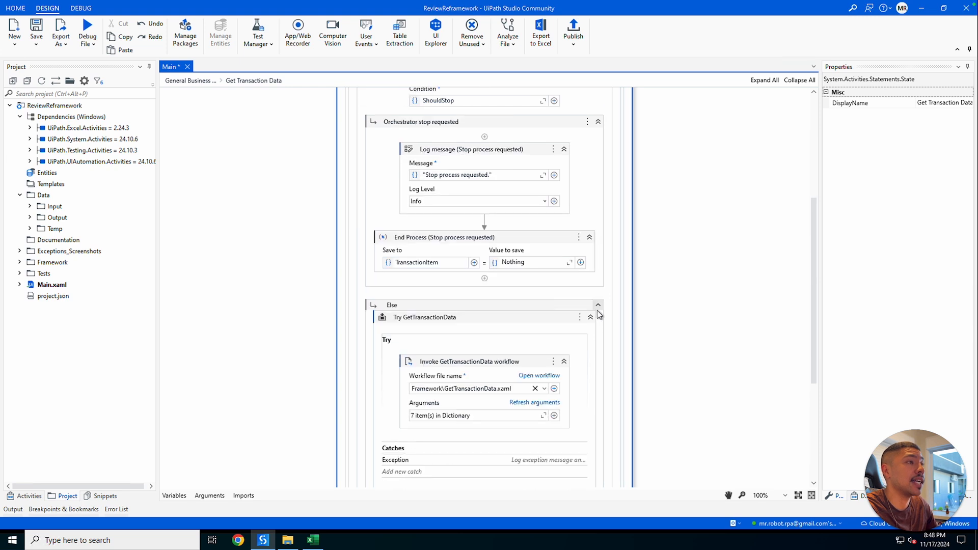
Step: Inspect the Invoke GetTransactionData workflow activity's properties, then go back to the Retrieve Data sequence and select it
left_click(492, 370)
scroll(631, 339, "up", 4)
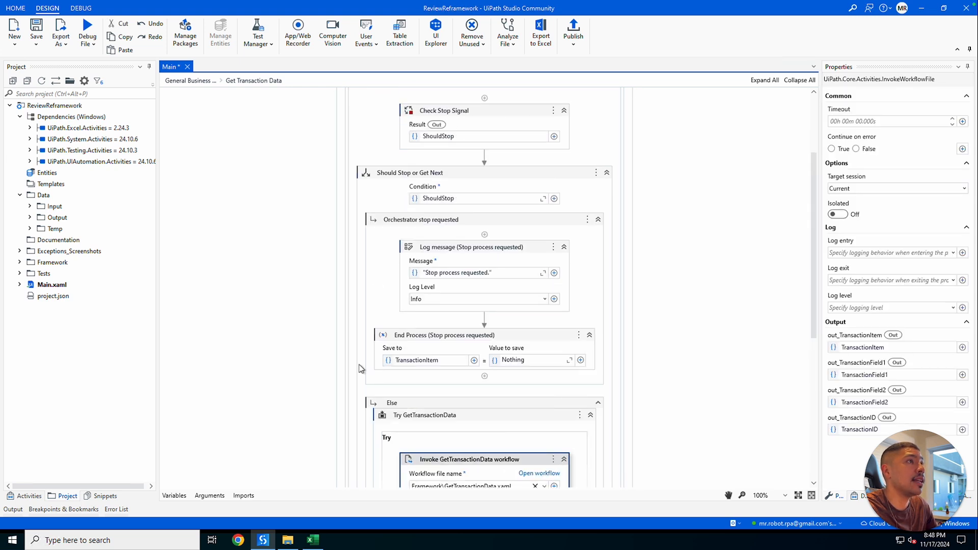
scroll(508, 355, "up", 5)
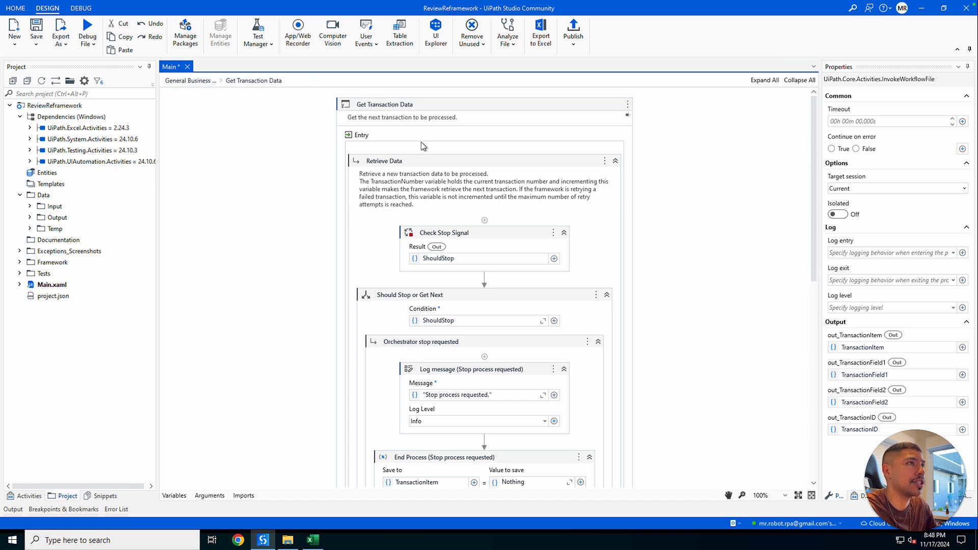
left_click(444, 165)
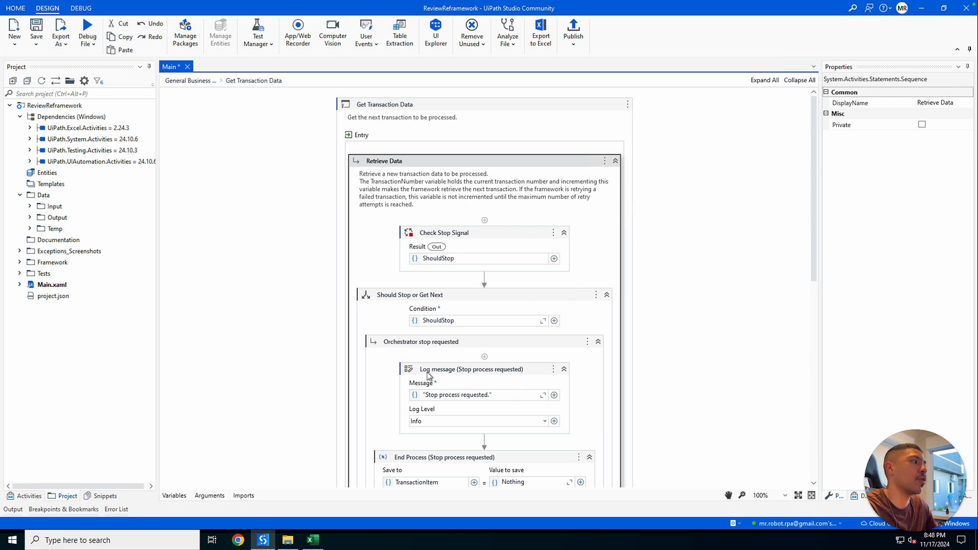
Step: Inspect the Check Stop Signal activity and the ShouldStop variable in the Should Stop or Get Next condition
scroll(532, 328, "down", 7)
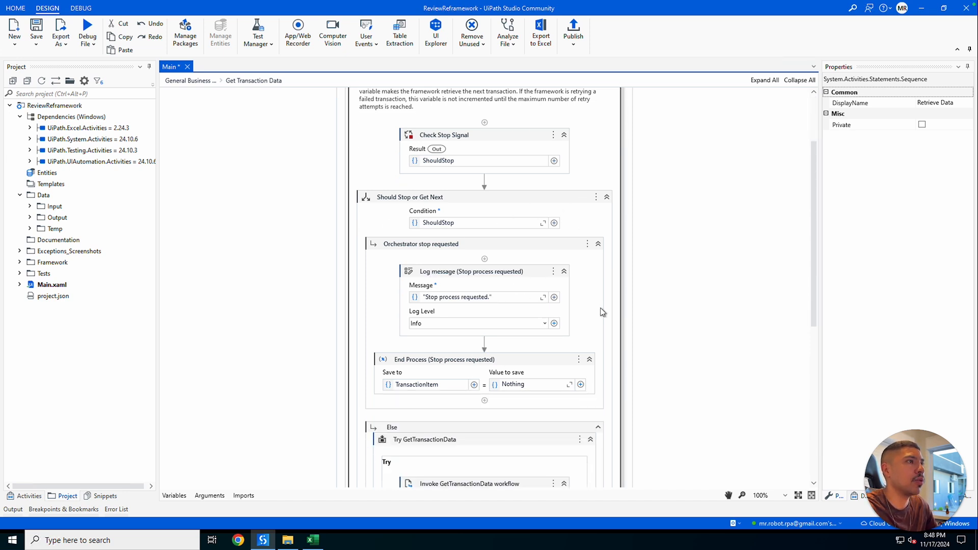
scroll(567, 341, "up", 2)
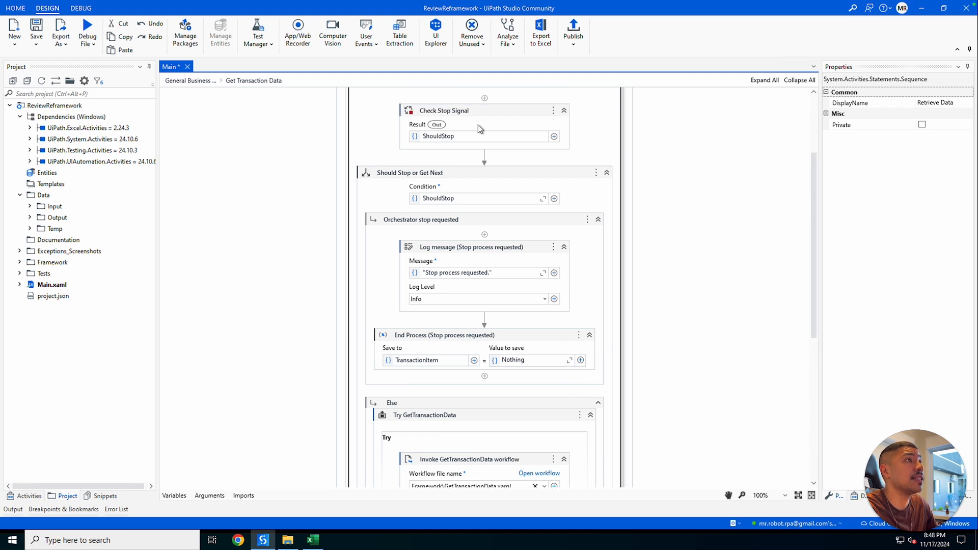
left_click(481, 125)
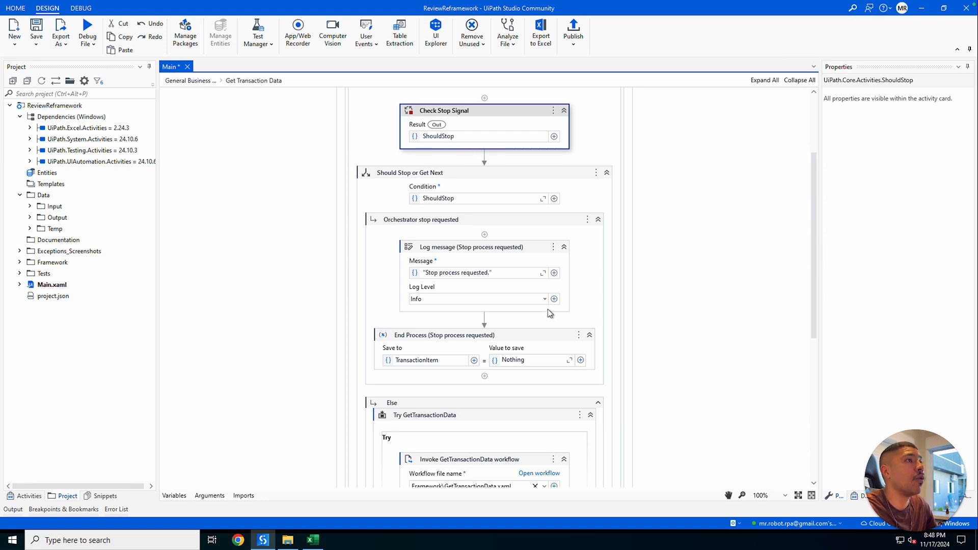
scroll(444, 176, "down", 1)
left_click(444, 174)
double_click(445, 174)
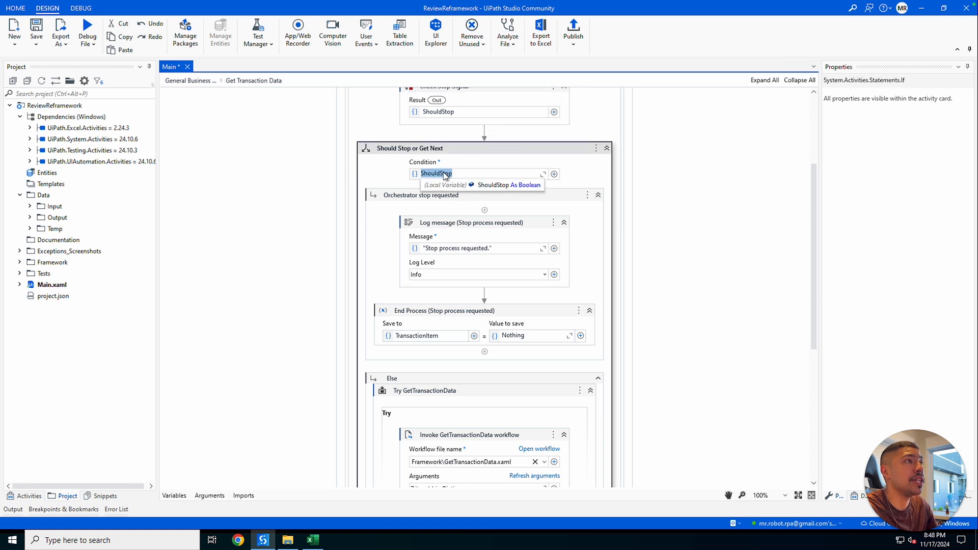
scroll(510, 219, "down", 2)
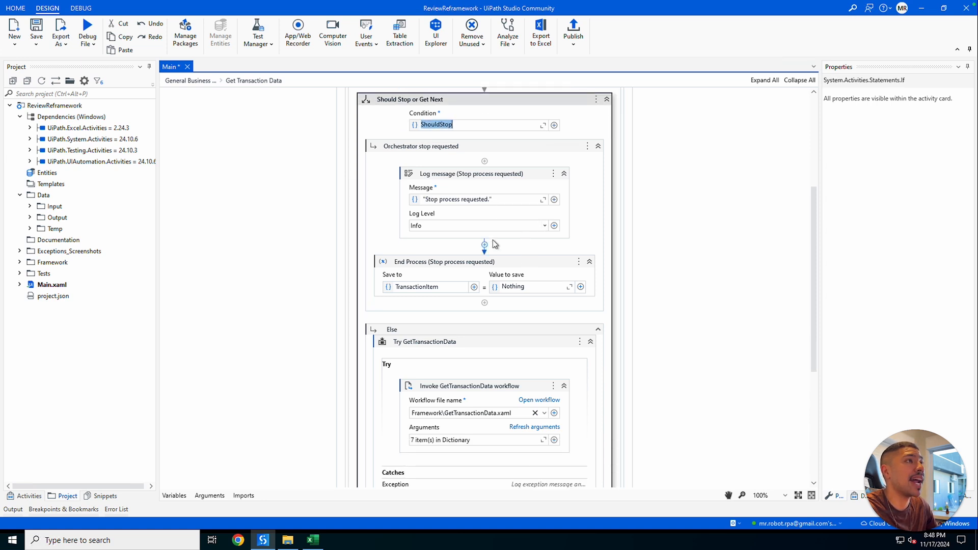
scroll(493, 240, "up", 4)
left_click(507, 142)
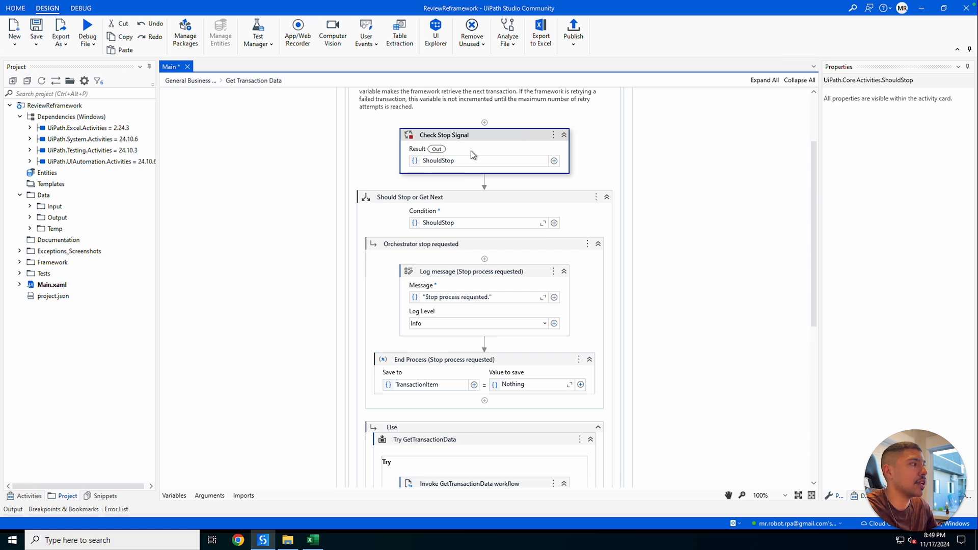
Step: Open the GetTransactionData.xaml workflow from the Else branch and inspect its Get transaction item activity
scroll(469, 192, "down", 3)
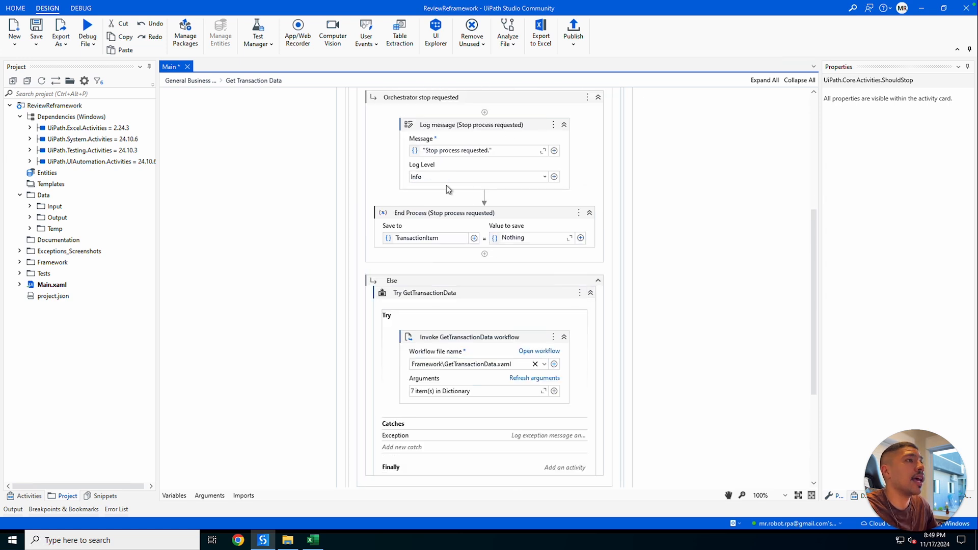
scroll(491, 316, "down", 2)
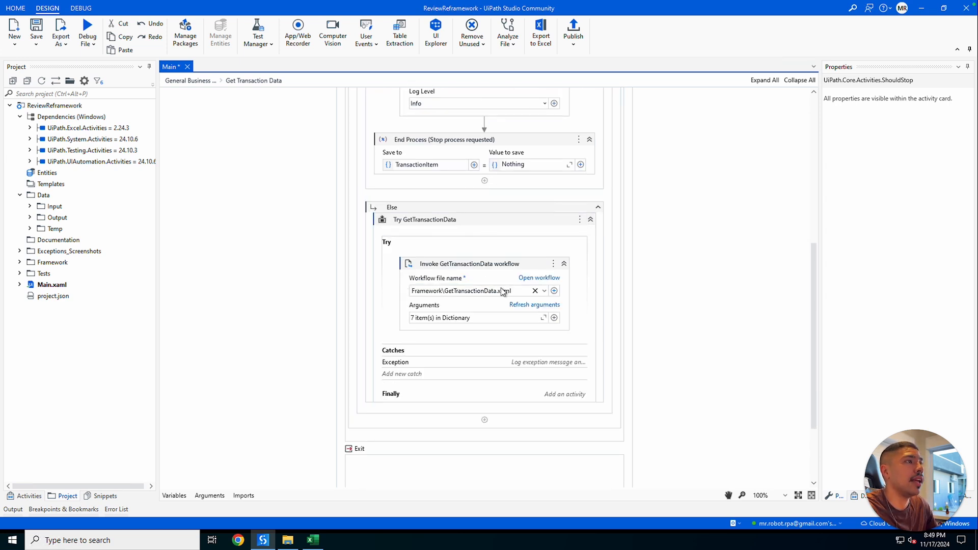
left_click(539, 278)
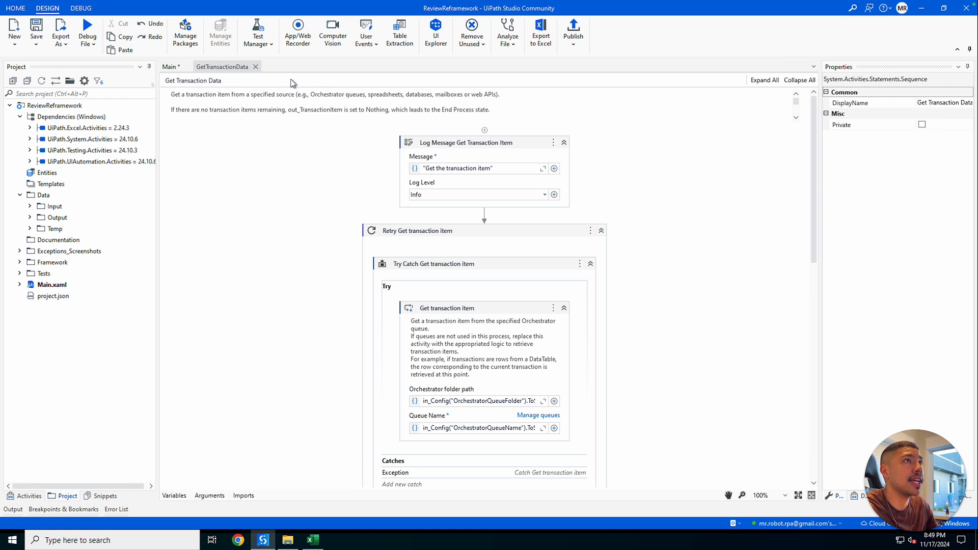
scroll(644, 304, "down", 2)
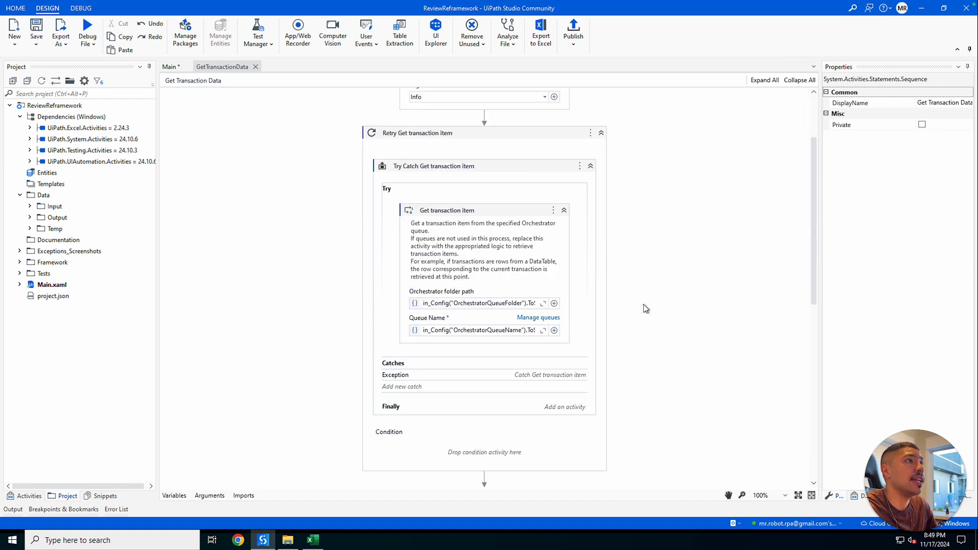
left_click(427, 214)
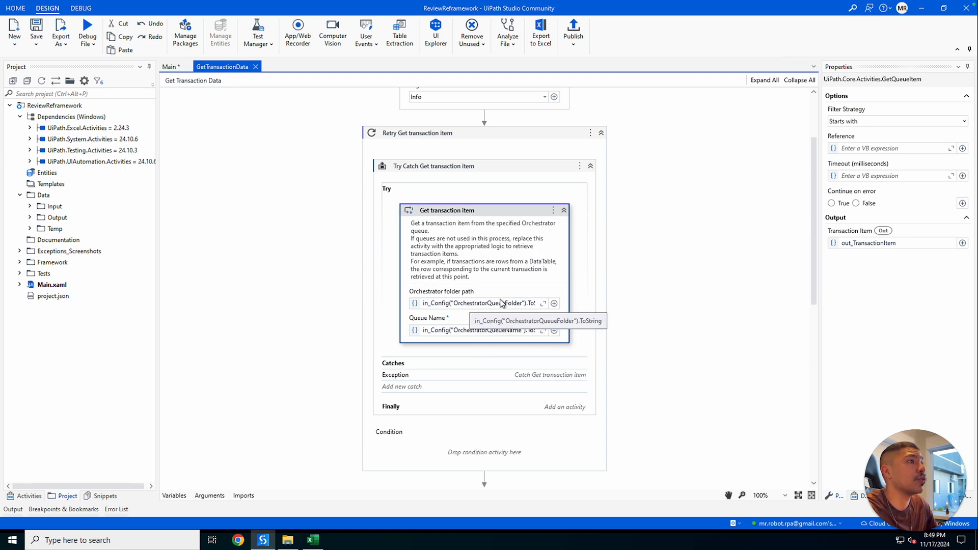
Step: Highlight the in_Config dictionary and the OrchestratorQueueFolder and OrchestratorQueueName keys in Get transaction item's folder path and queue name expressions
left_click(427, 303)
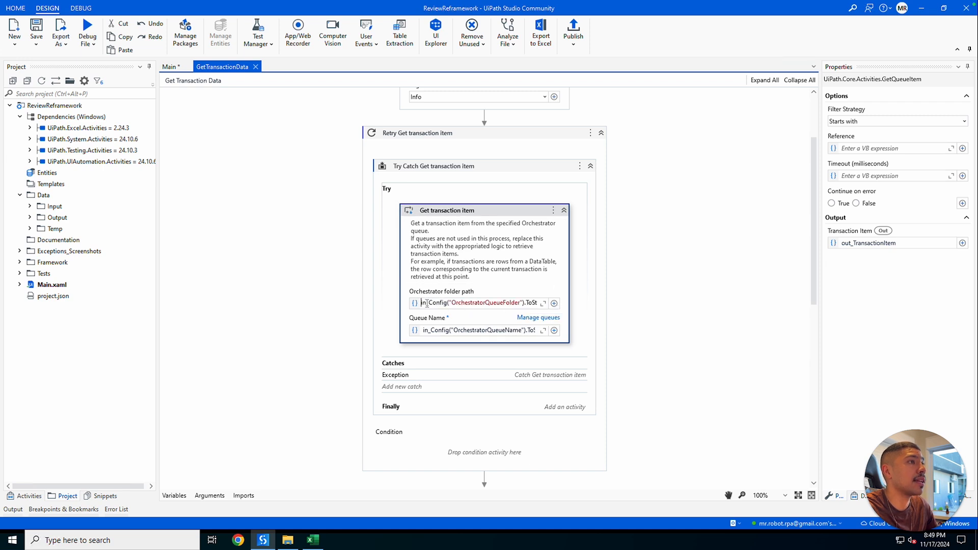
left_click_drag(426, 302, 441, 303)
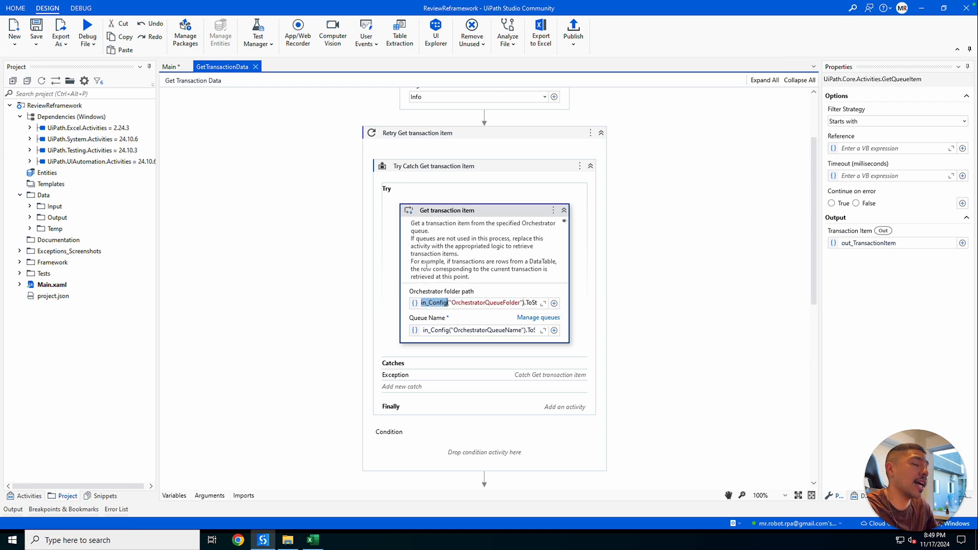
double_click(474, 303)
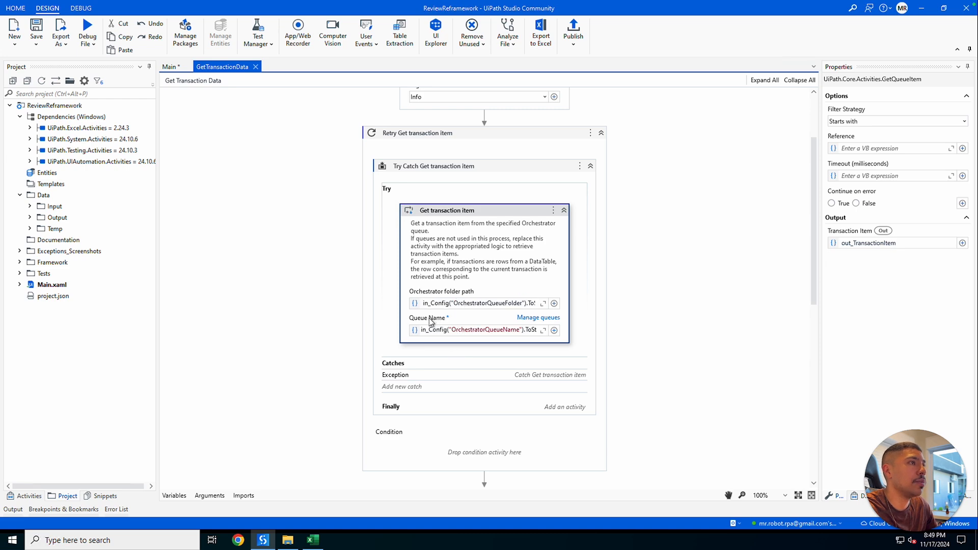
double_click(476, 330)
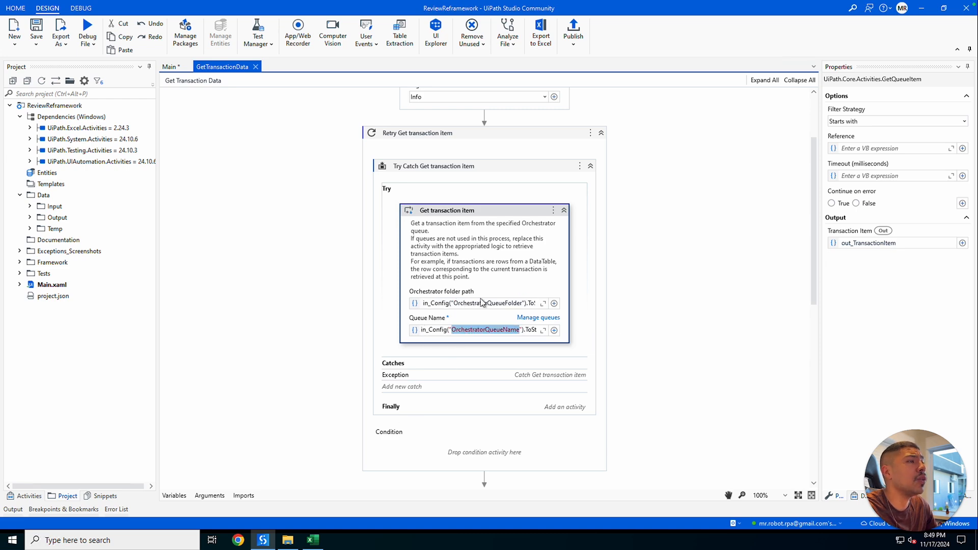
Step: Switch to Config.xlsx in Excel, check the OrchestratorQueueName and OrchestratorQueueFolder rows on the Settings sheet, then return to UiPath Studio
left_click(314, 544)
left_click(74, 514)
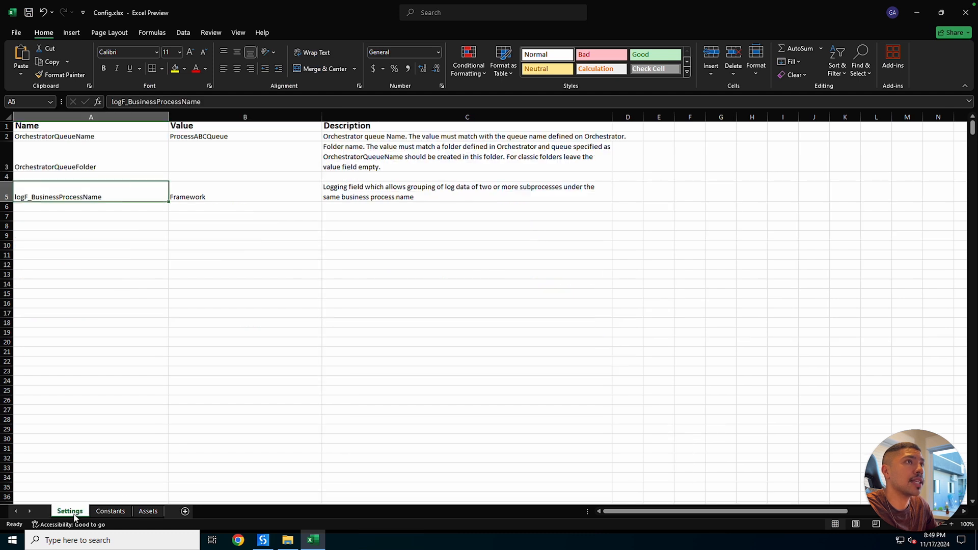
left_click(324, 372)
left_click(106, 135)
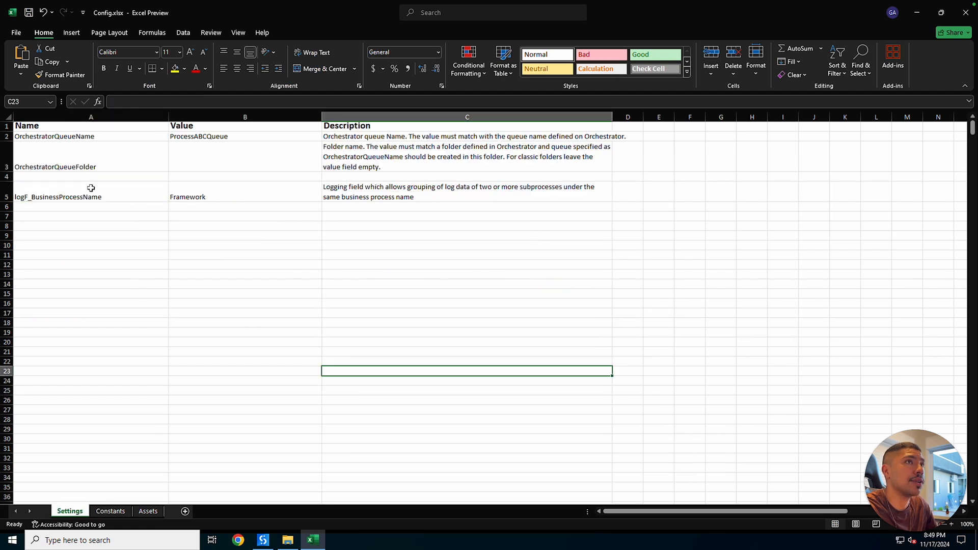
left_click(104, 162)
left_click(291, 162)
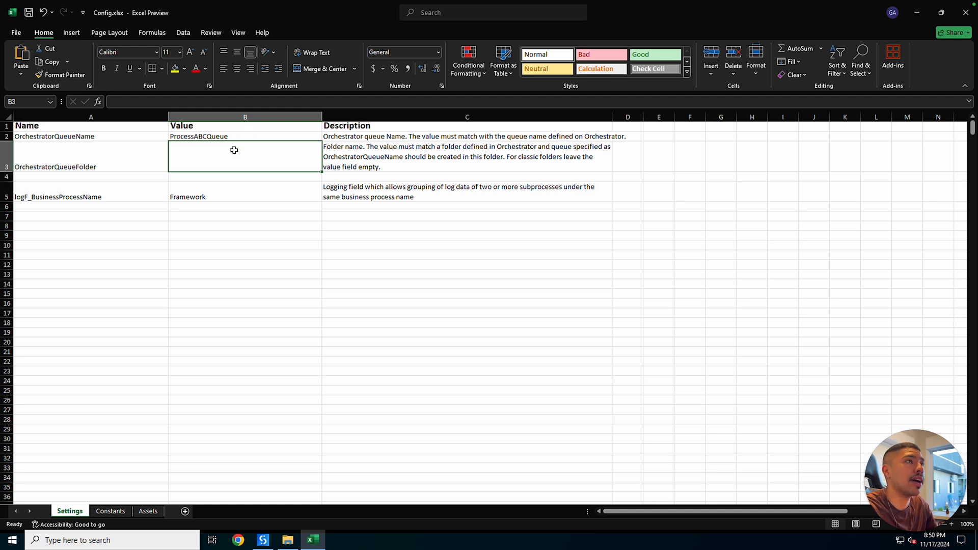
left_click(213, 136)
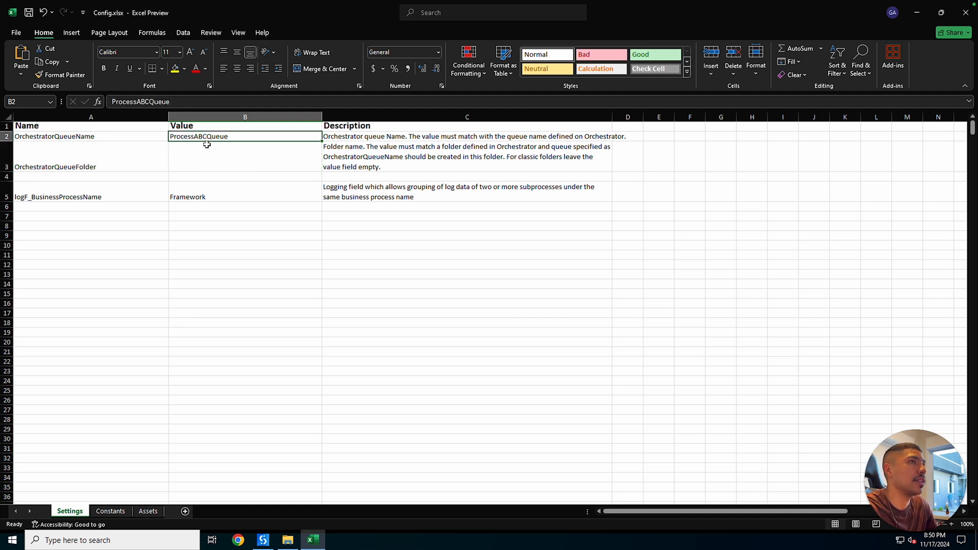
left_click(919, 12)
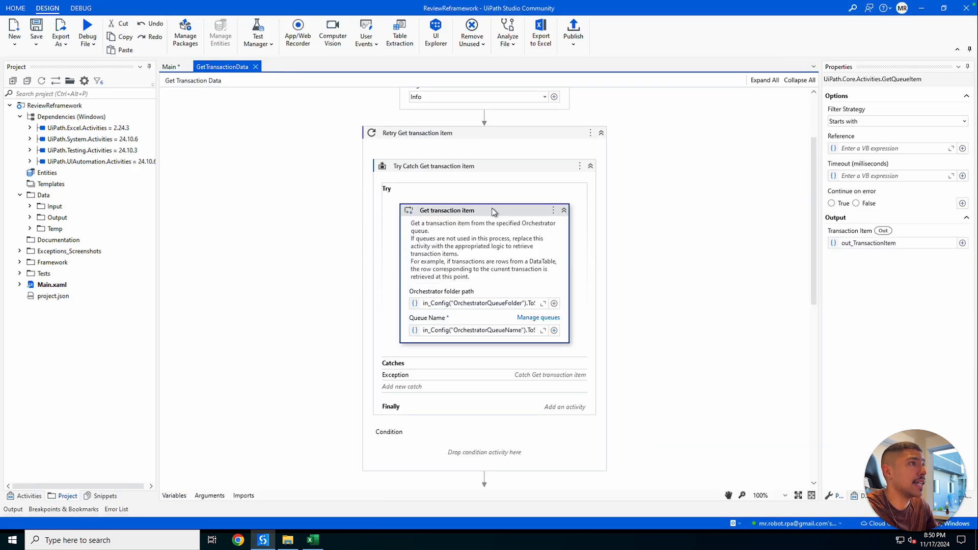
Step: Recheck Get transaction item's OrchestratorQueueFolder key, then select the surrounding Try Catch Get transaction item activity
left_click(506, 304)
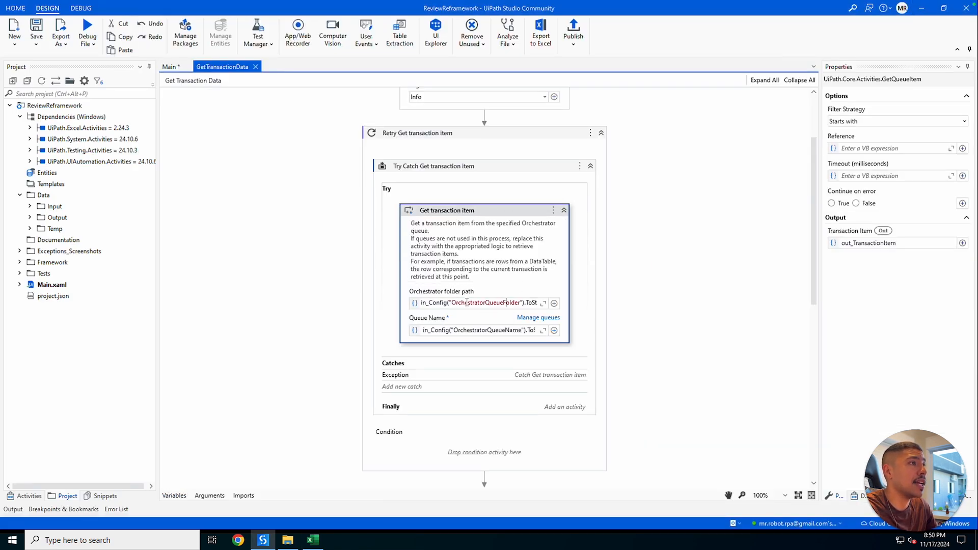
double_click(467, 303)
left_click(497, 284)
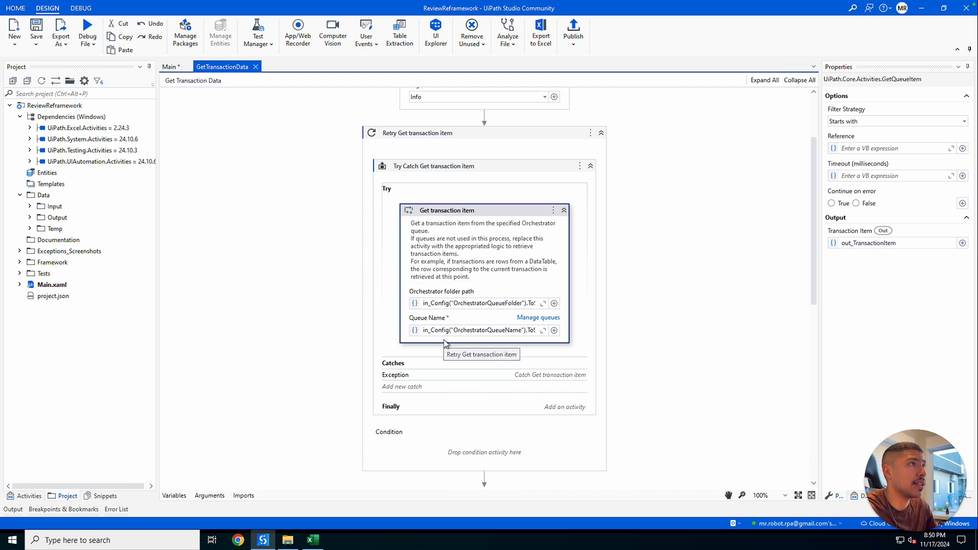
left_click(456, 194)
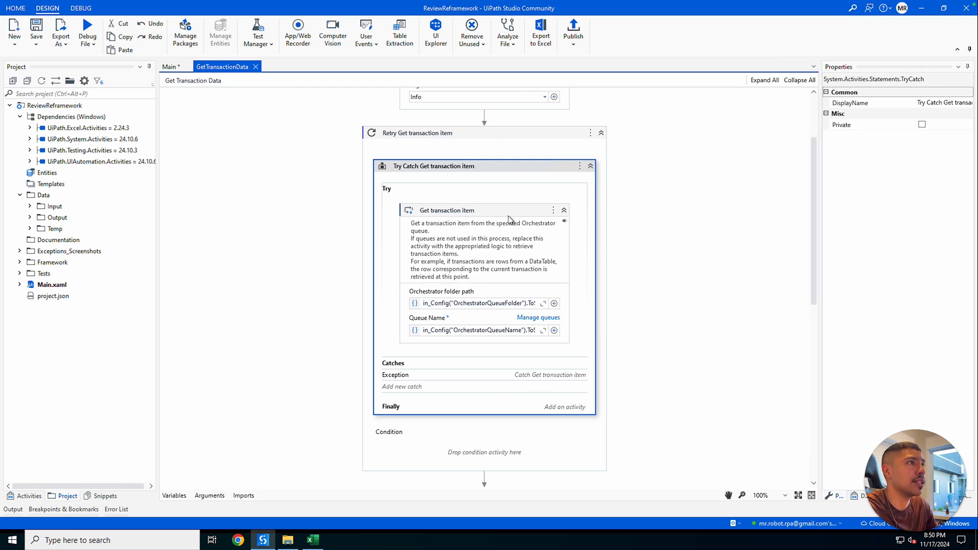
Step: Expand the Exception catch, then select Retry Get transaction item and widen its properties to read the Number Of Retries expression
left_click(522, 377)
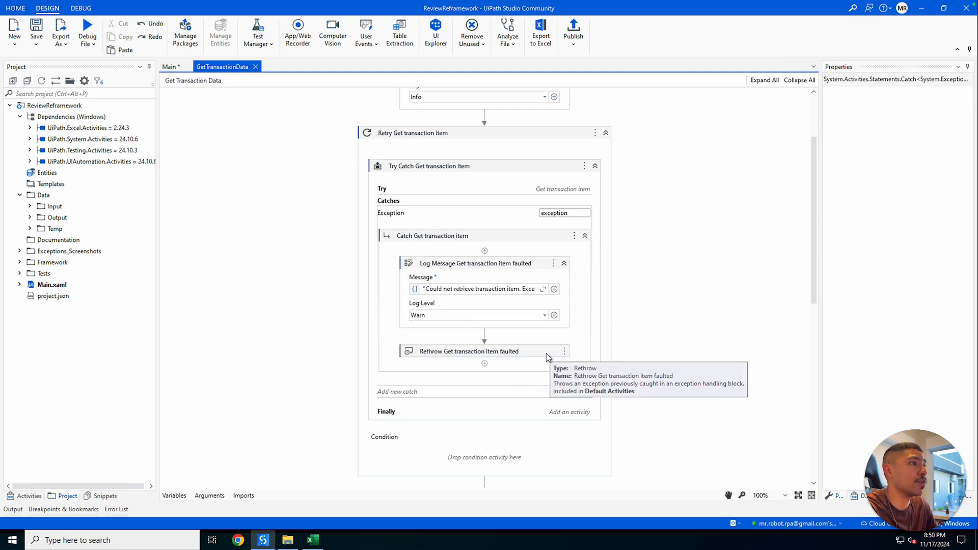
left_click(513, 148)
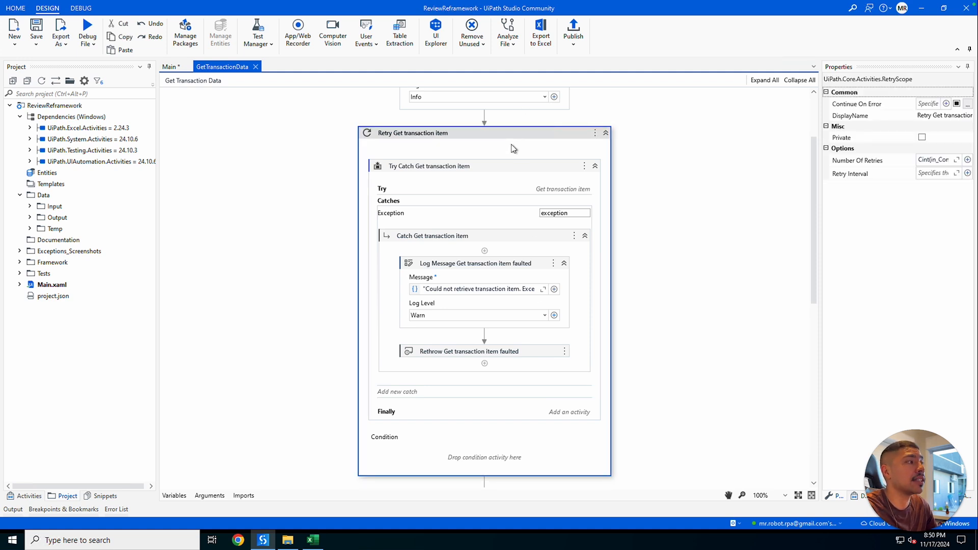
left_click_drag(818, 142, 733, 148)
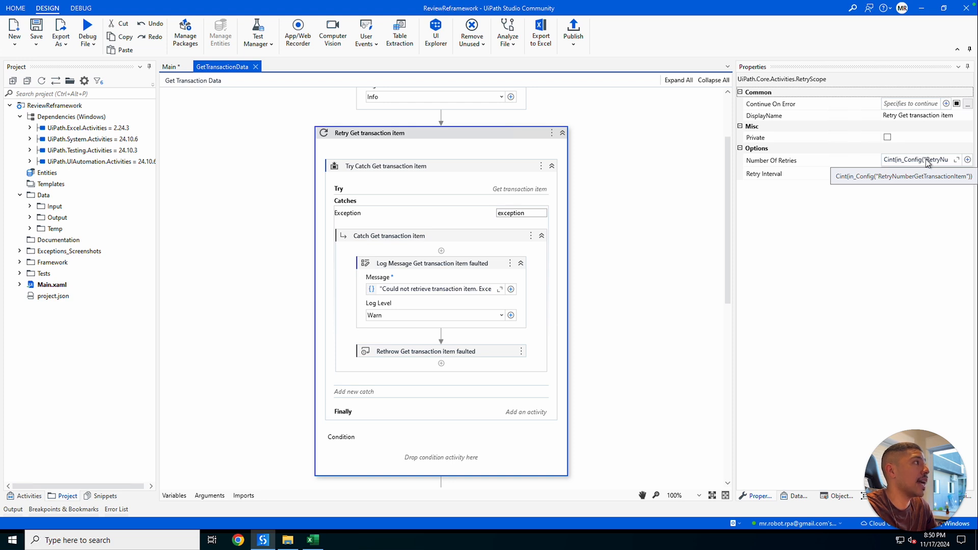
Step: Switch to Config.xlsx in Excel and locate RetryNumberGetTransactionItem on the Constants sheet
left_click(313, 540)
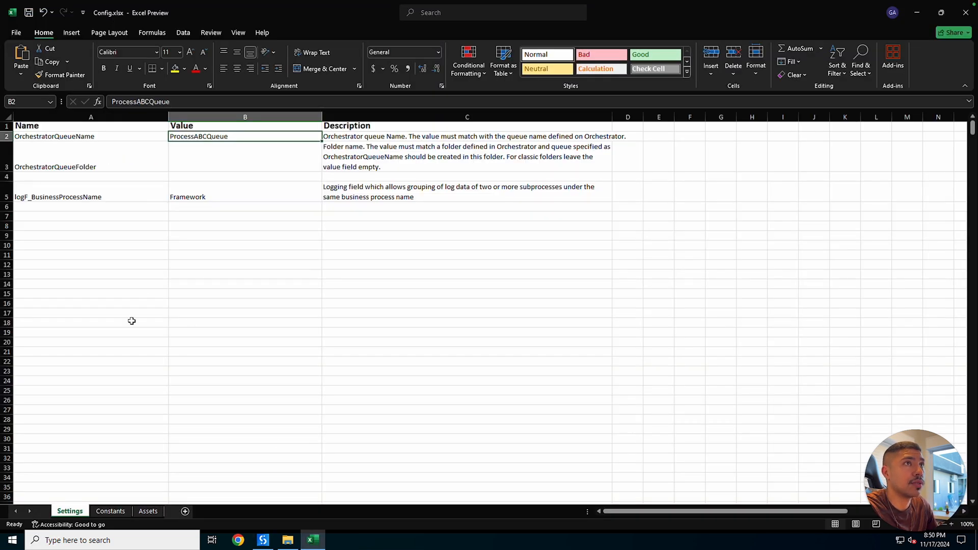
left_click(110, 511)
left_click(148, 511)
left_click(125, 511)
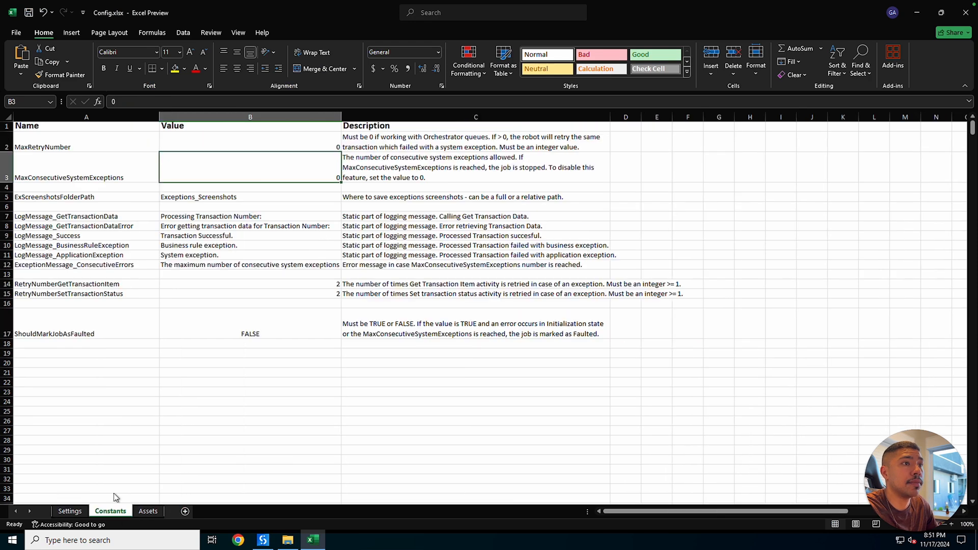
left_click(104, 284)
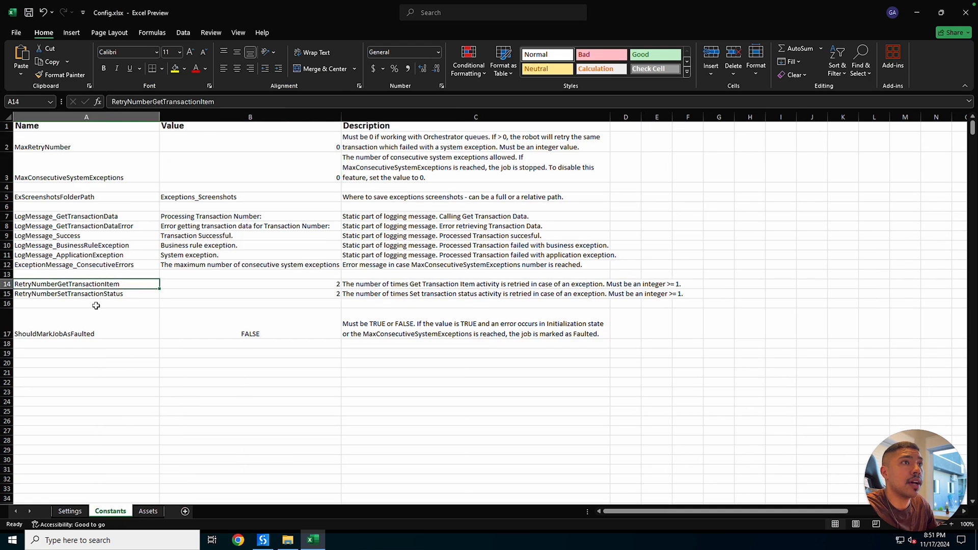
Step: Check the values and descriptions of RetryNumberGetTransactionItem, MaxRetryNumber and RetryNumberSetTransactionStatus on the Constants sheet, then return to UiPath Studio
left_click(273, 284)
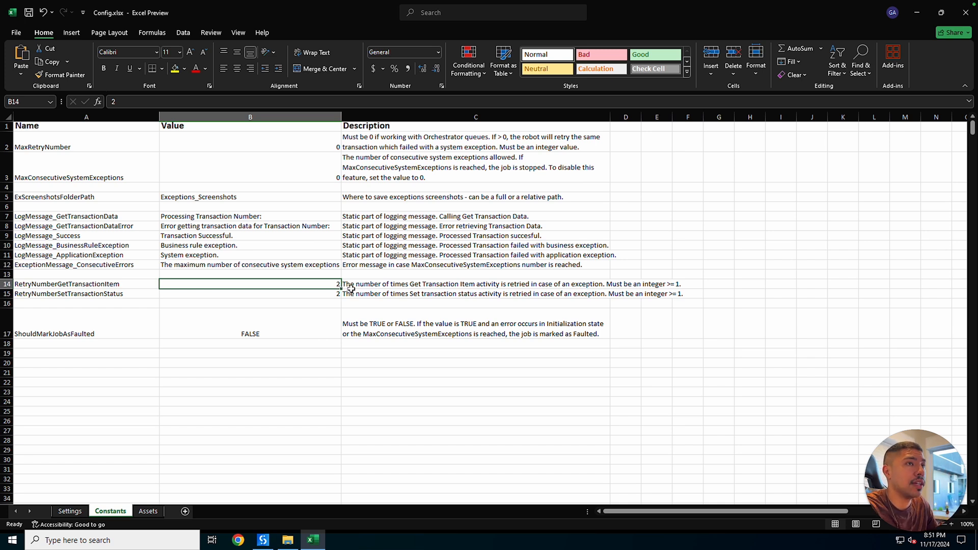
left_click(414, 284)
left_click(407, 142)
left_click(381, 273)
left_click(253, 302)
left_click(372, 294)
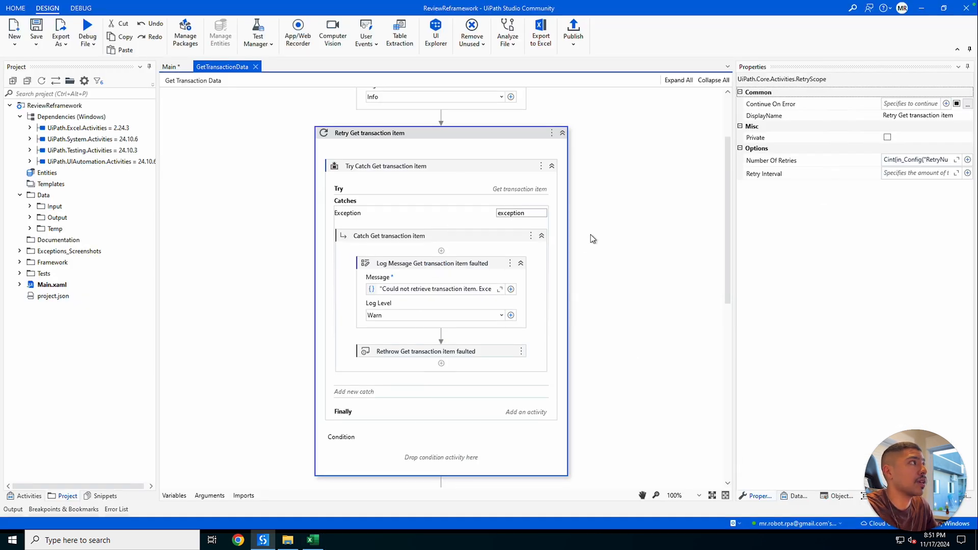
Step: Close the GetTransactionData workflow and return to Main's state machine overview to trace the Initialization and Get Transaction Data states
left_click(257, 67)
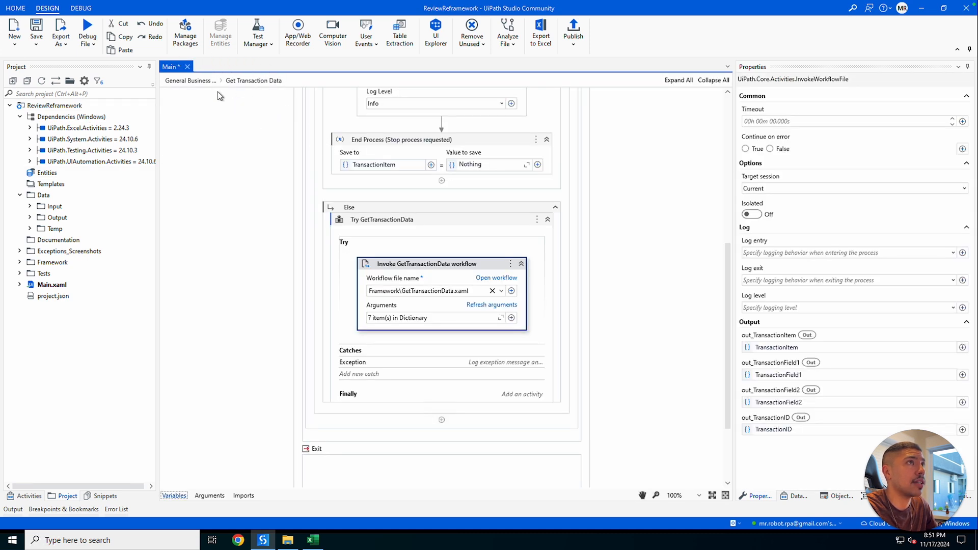
left_click(204, 81)
left_click(495, 226)
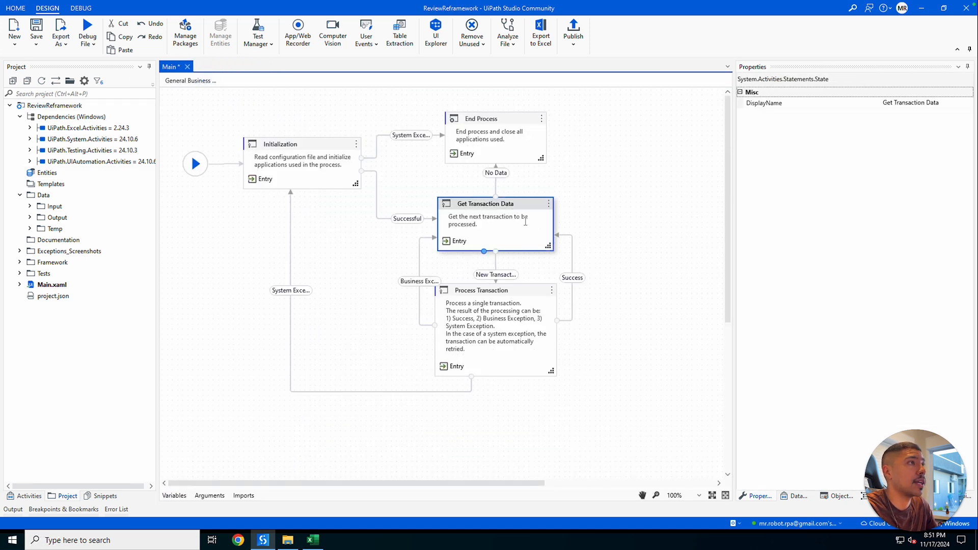
left_click(282, 147)
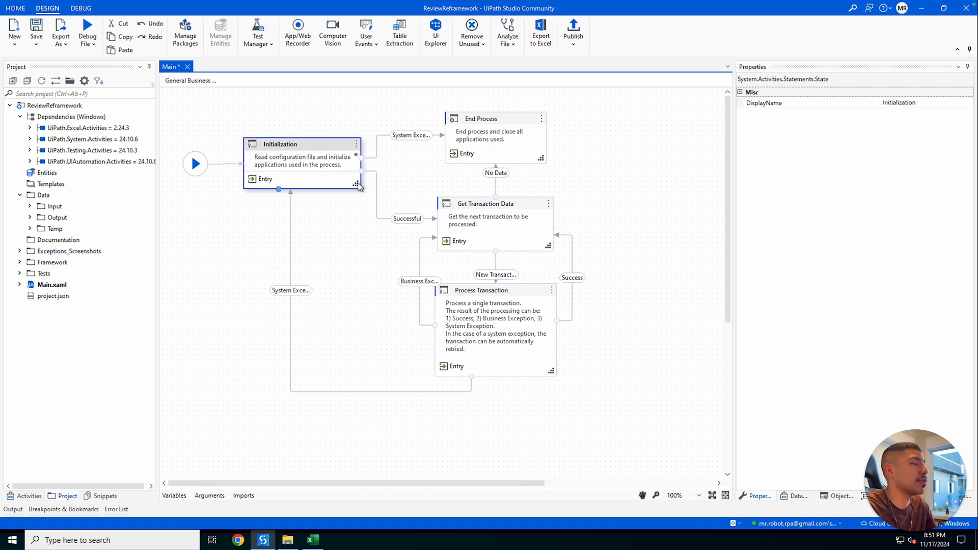
left_click(504, 228)
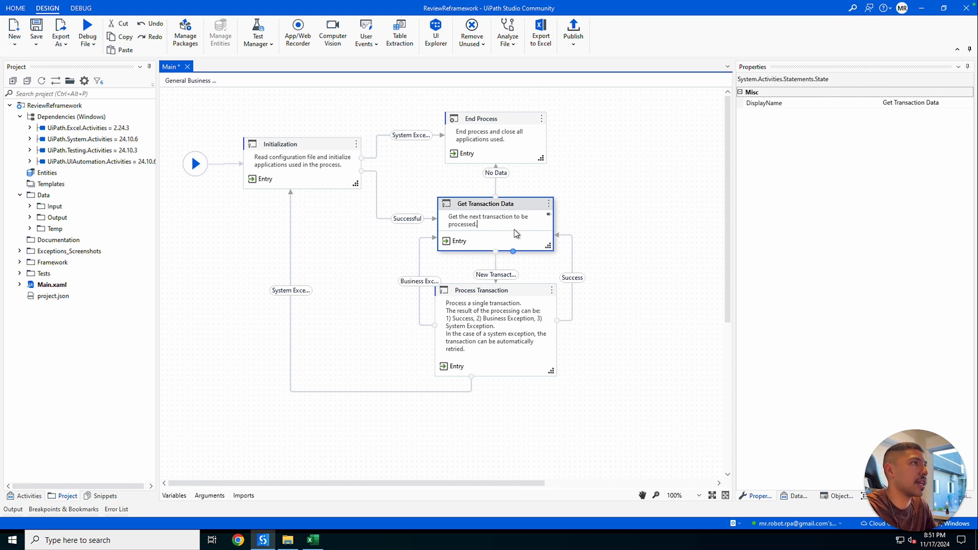
Step: Open the Process Transaction state and locate its Invoke Process workflow activity, then go back to the state machine overview
left_click(495, 294)
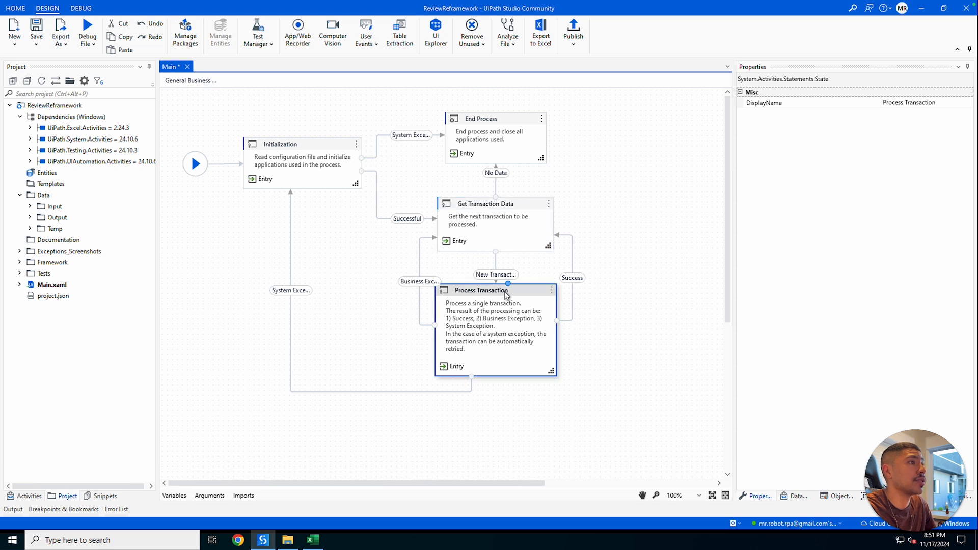
double_click(495, 294)
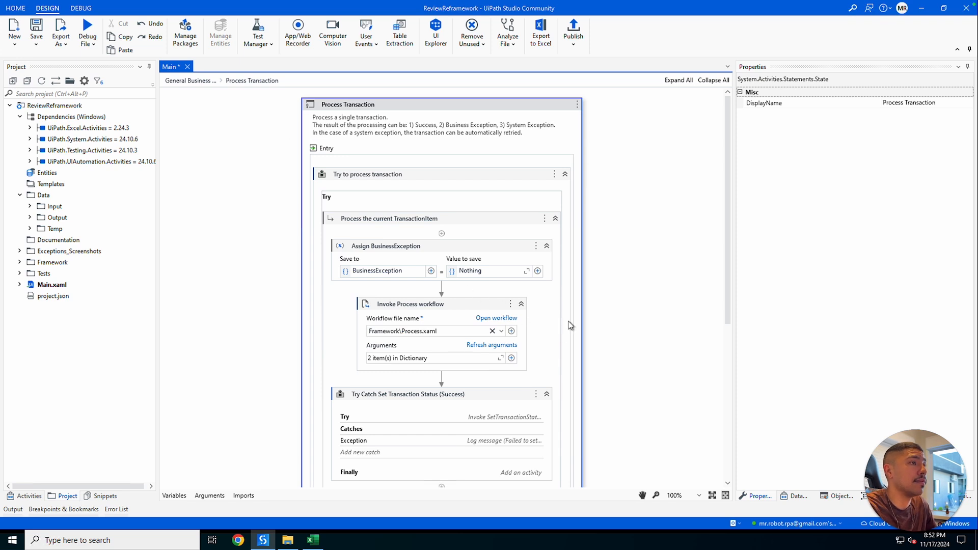
scroll(515, 365, "down", 2)
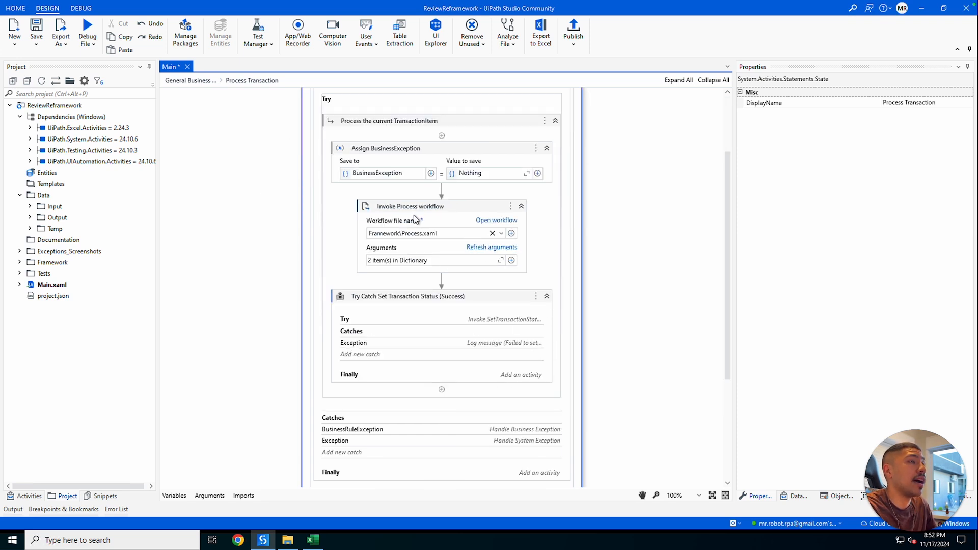
left_click(475, 214)
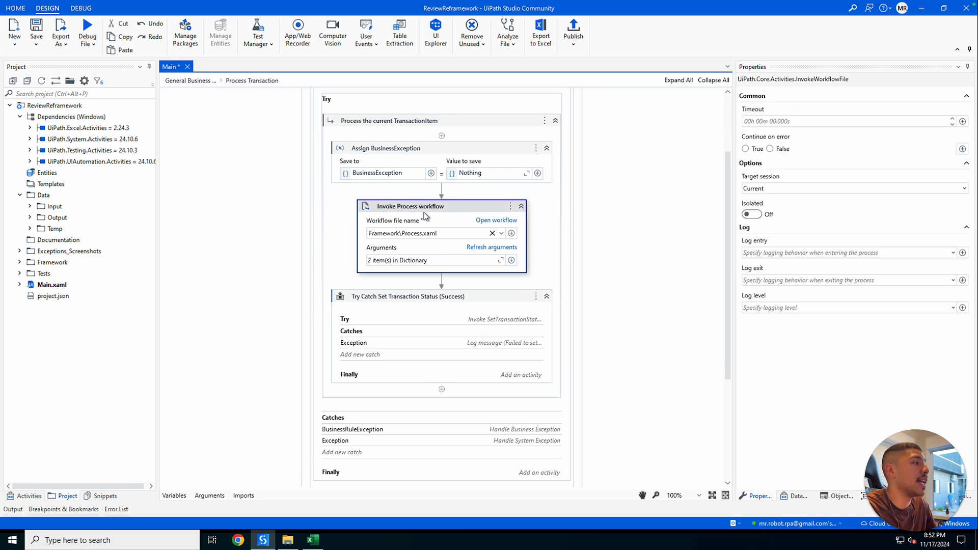
left_click(203, 82)
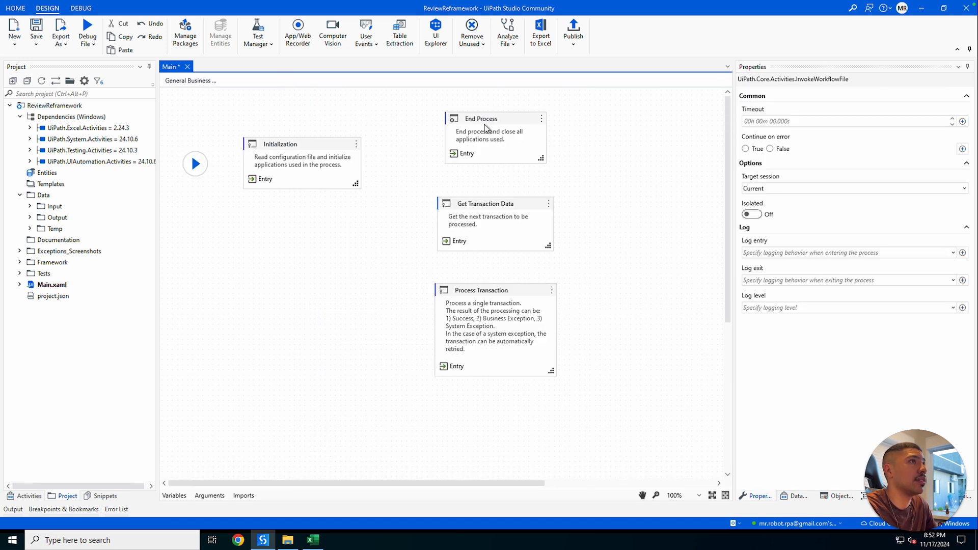
Step: Retrace the flow from Initialization through Get Transaction Data to Process Transaction in the state machine overview
left_click(313, 179)
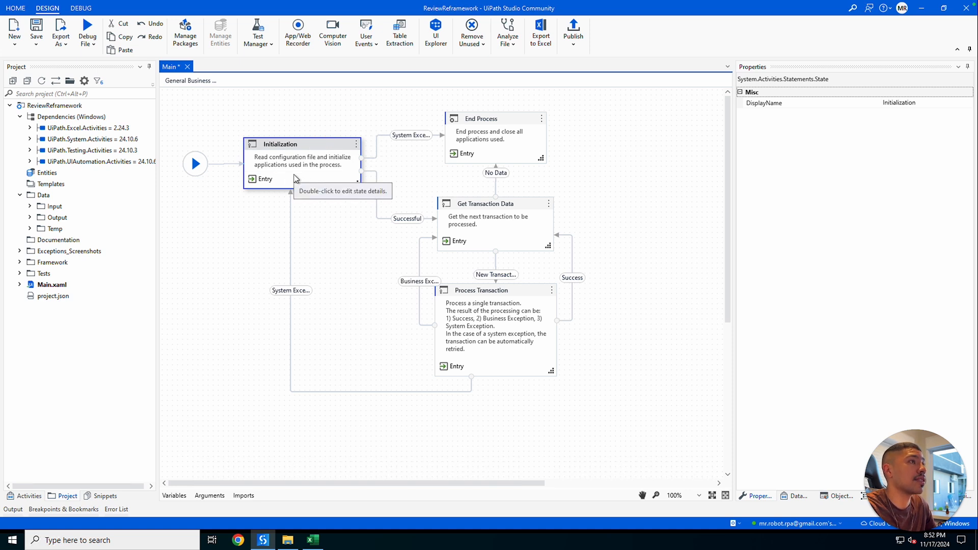
left_click(488, 228)
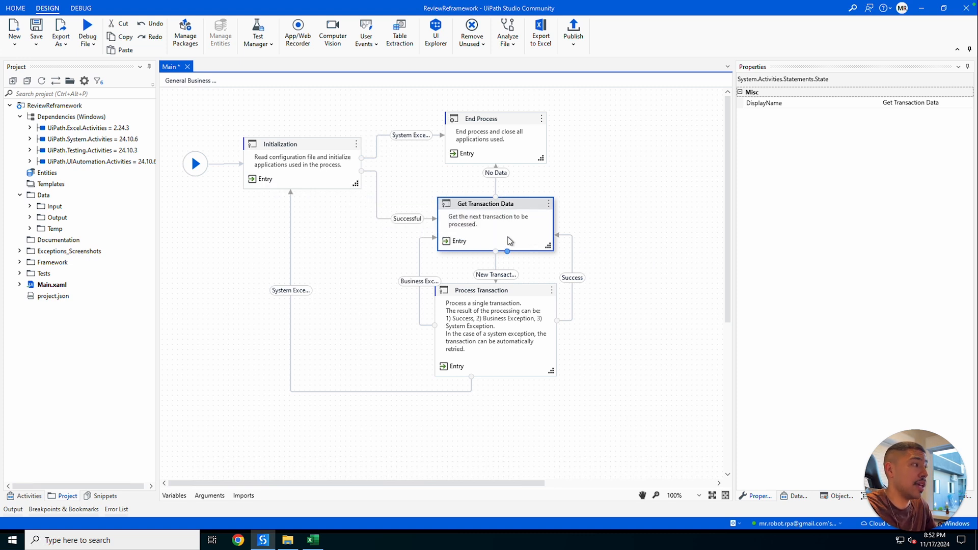
left_click(521, 351)
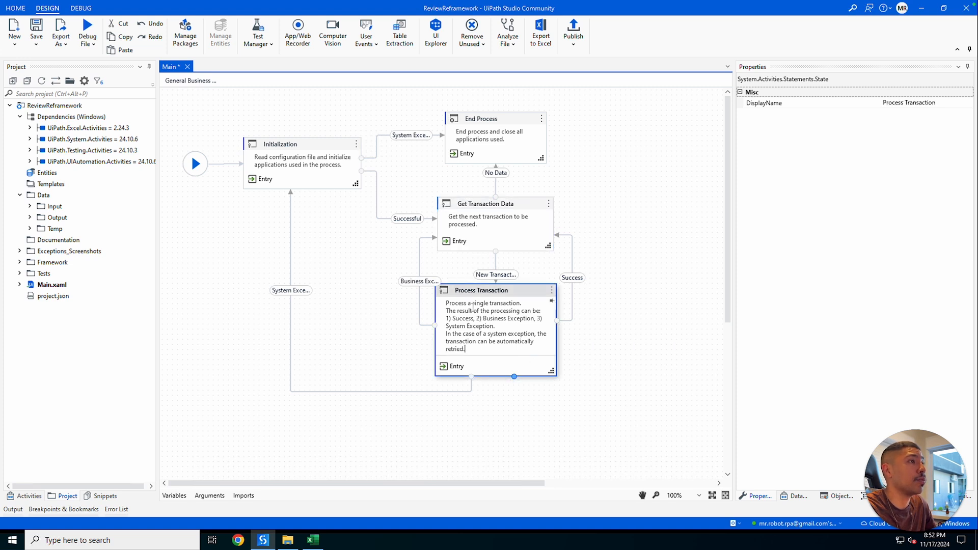
Step: Reopen the Process Transaction state, open its invoked Process workflow to review the contents, and close that workflow
double_click(508, 360)
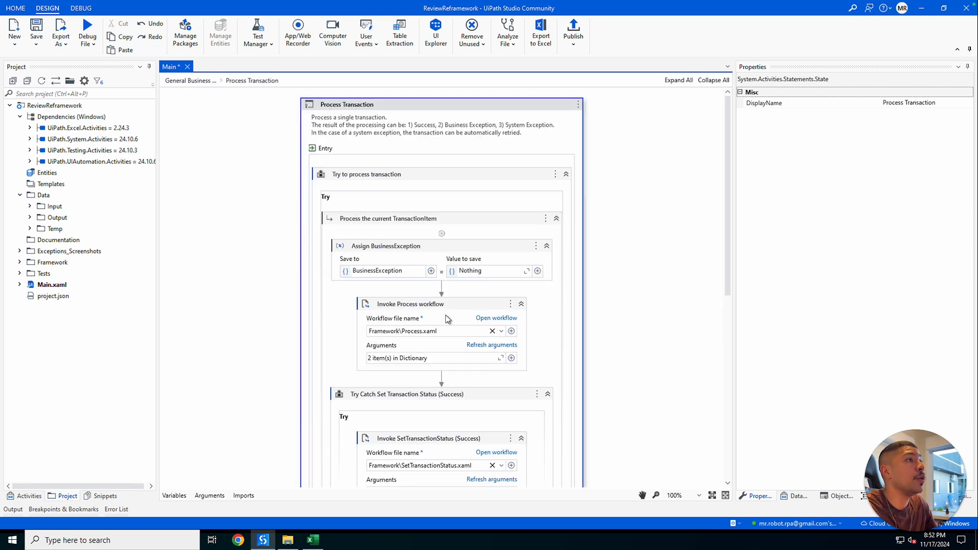
left_click(426, 317)
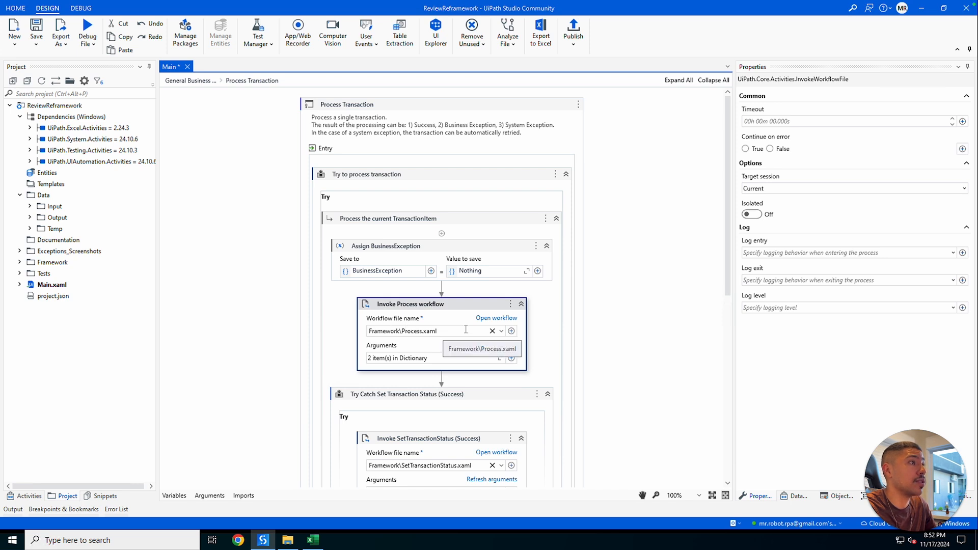
left_click(492, 318)
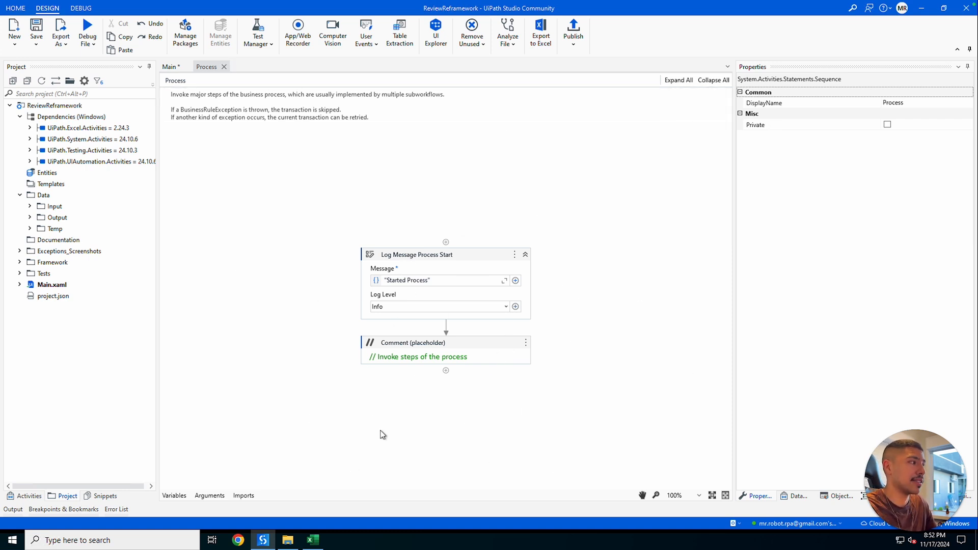
key("ctrl+F4")
Step: Examine the Invoke Process workflow activity and the Try Catch Set Transaction Status (Success) block with its Invoke SetTransactionStatus (Success) activity
scroll(536, 398, "down", 2)
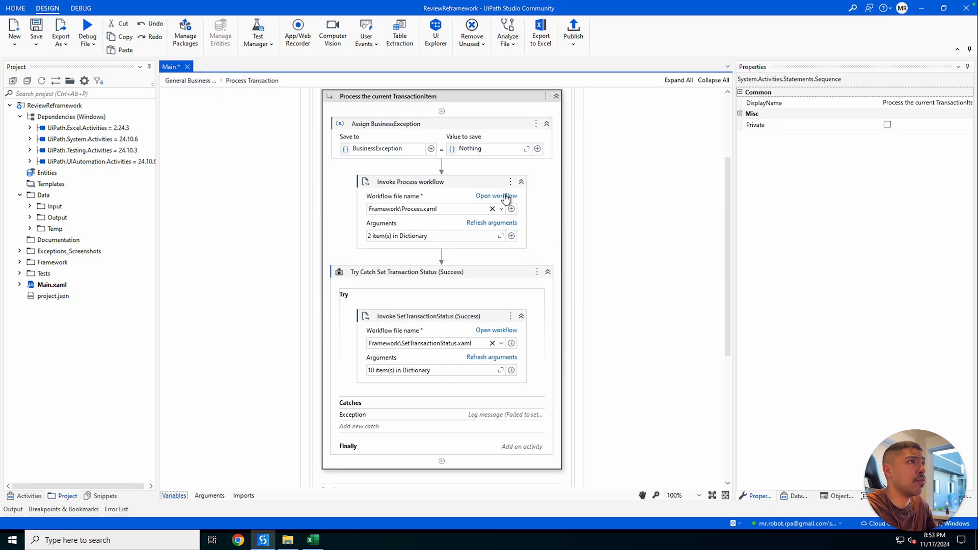
left_click(466, 187)
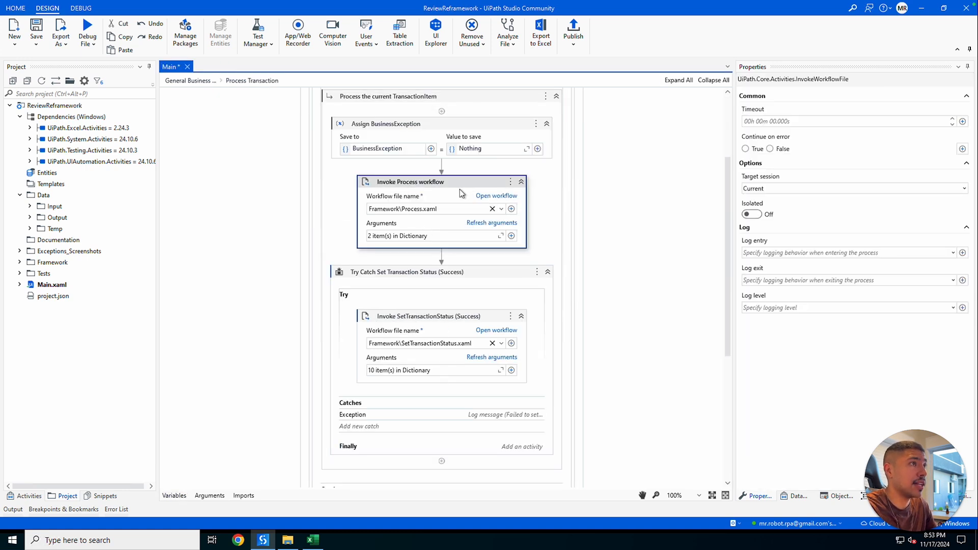
left_click(393, 275)
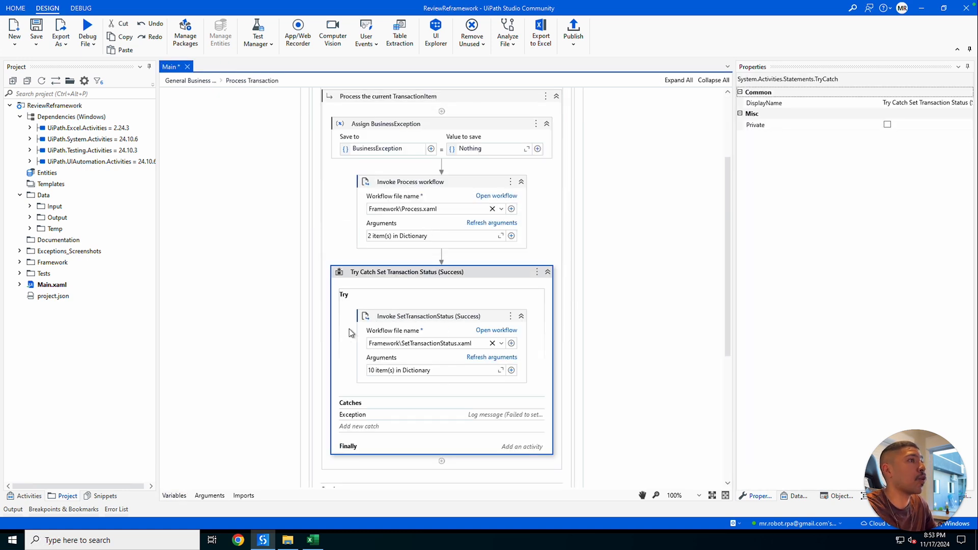
left_click(402, 323)
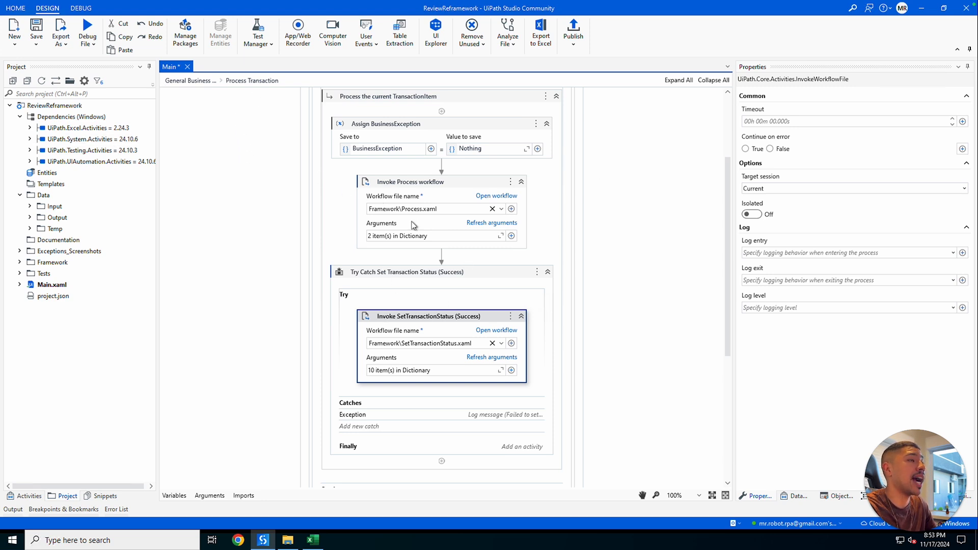
left_click(473, 276)
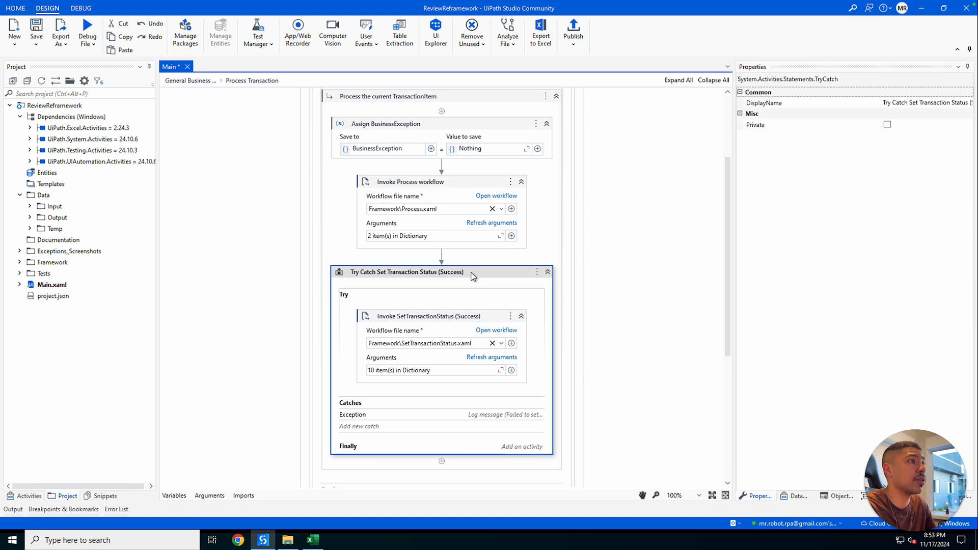
left_click(419, 332)
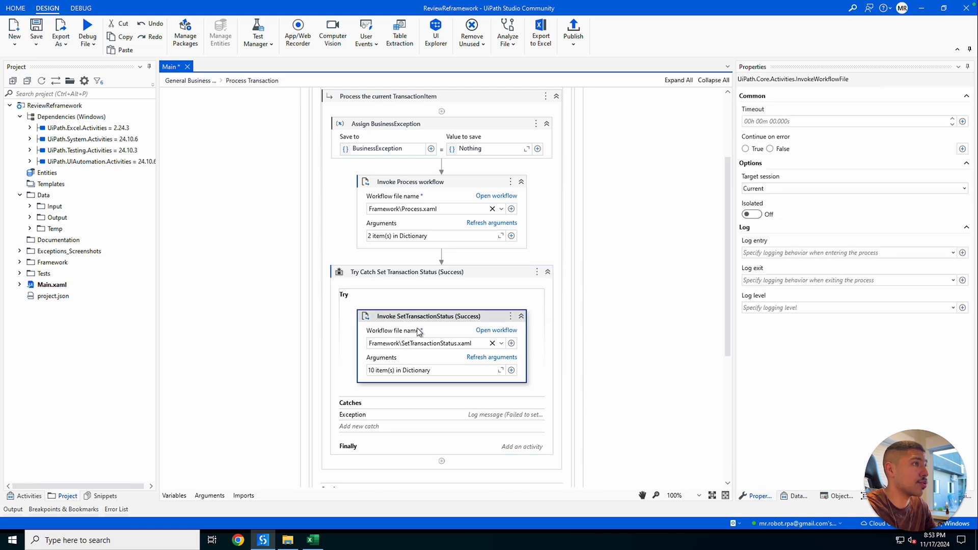
Step: Open the invoked SetTransactionStatus workflow and read the condition of its Is successful? decision
left_click(490, 333)
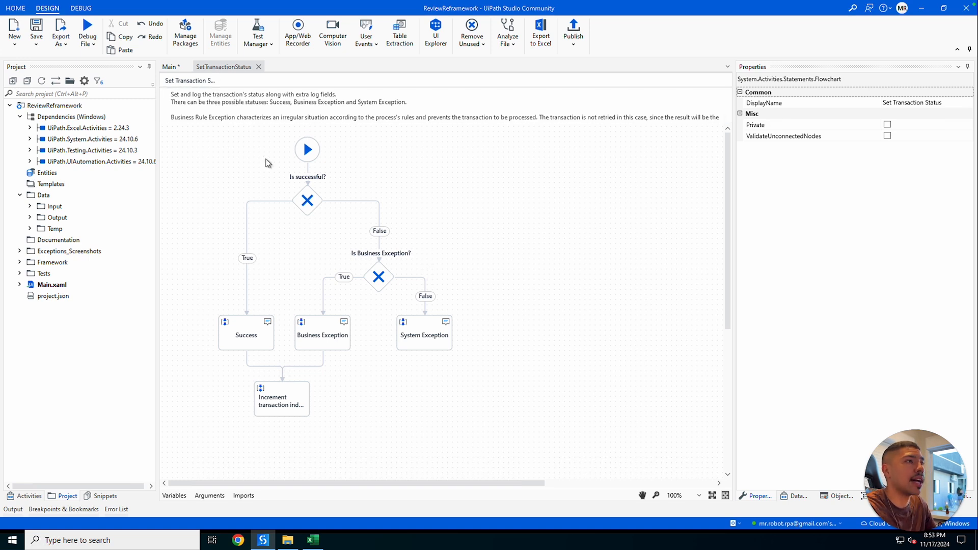
left_click(307, 198)
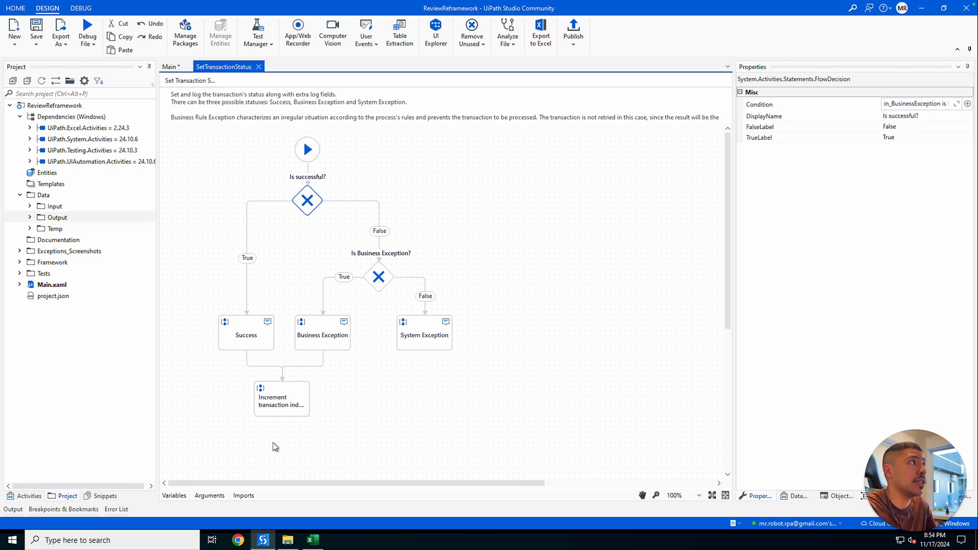
mouse_move(318, 179)
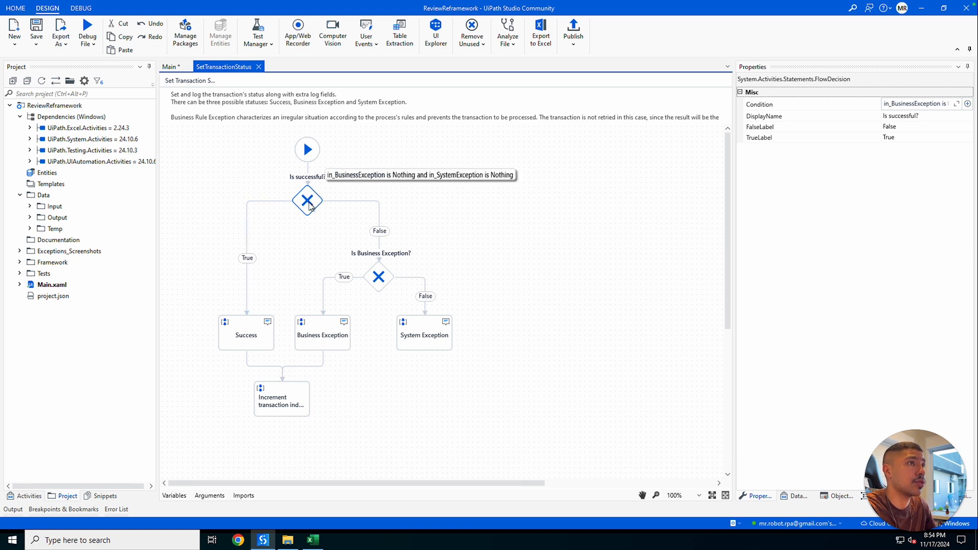
Step: Open the Success sequence, inspect the Set transaction status (Successful) activity, and return to the Set Transaction Status flowchart
left_click(256, 344)
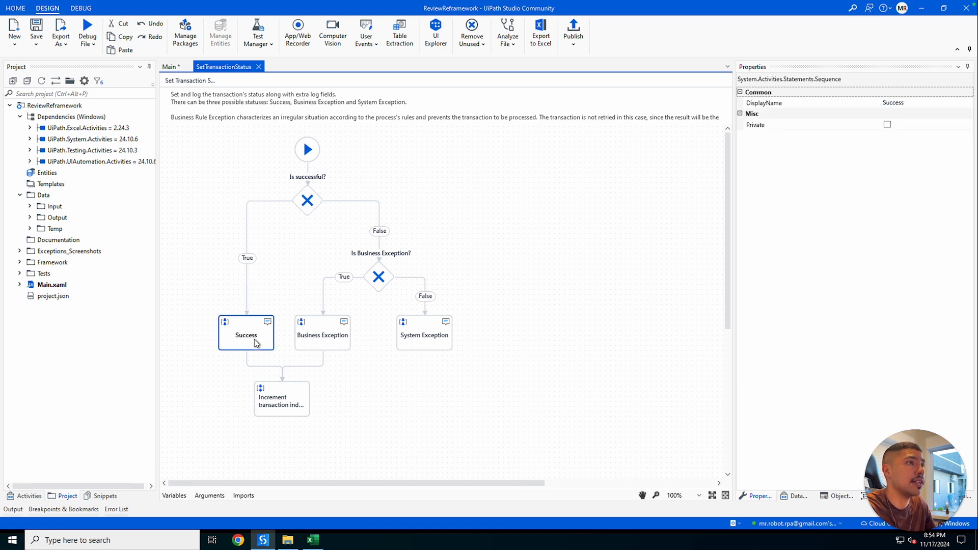
double_click(256, 344)
left_click(387, 268)
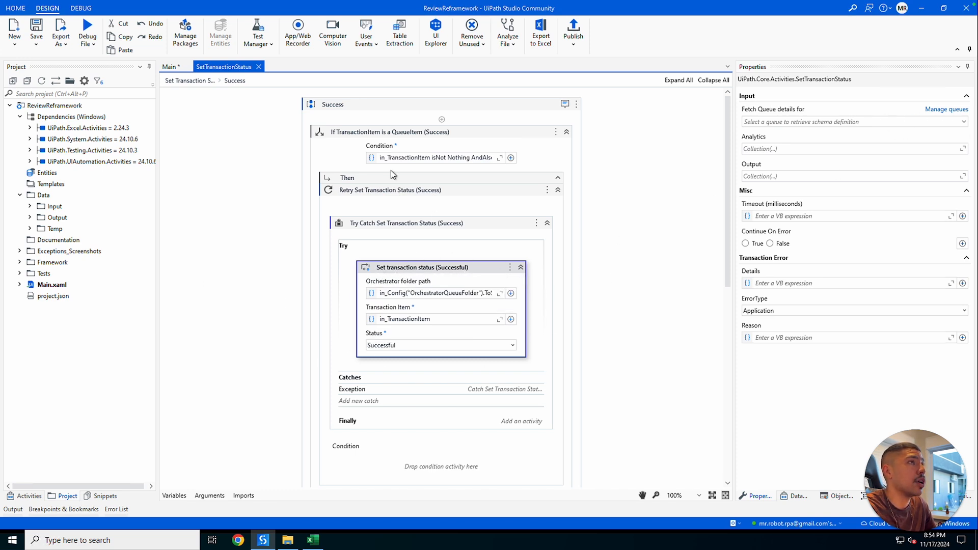
left_click(186, 84)
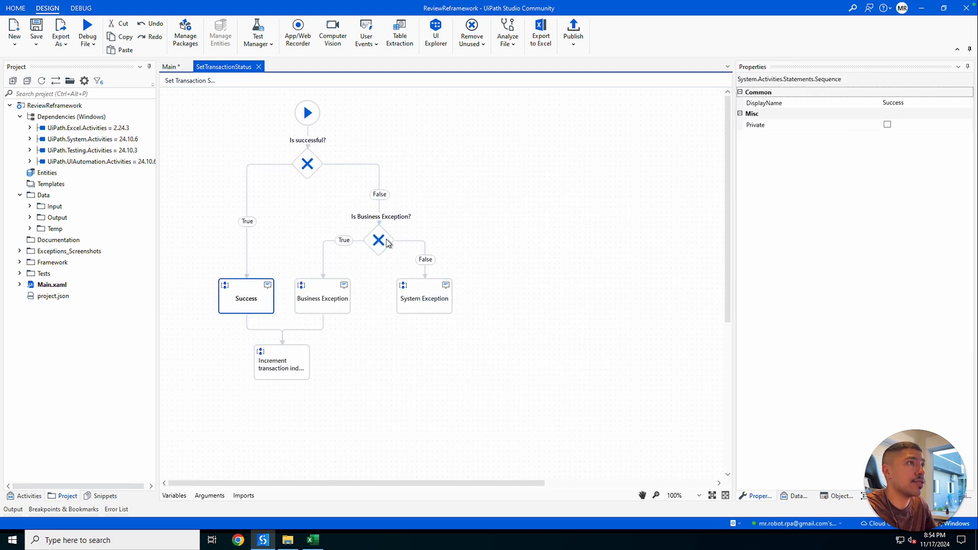
Step: Follow the Is Business Exception? decision into the Business Exception sequence, inspect its Set transaction status activity, and return to the flowchart
mouse_move(386, 245)
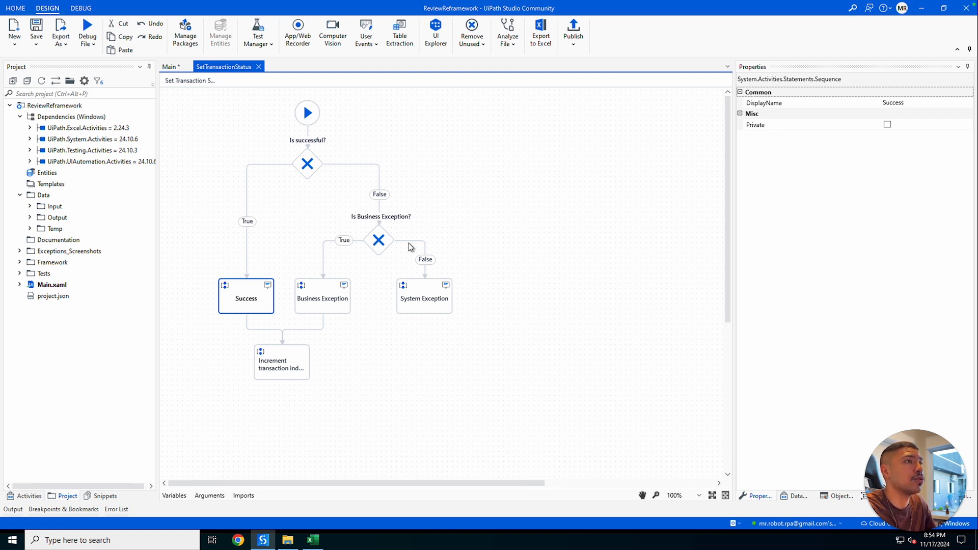
double_click(317, 310)
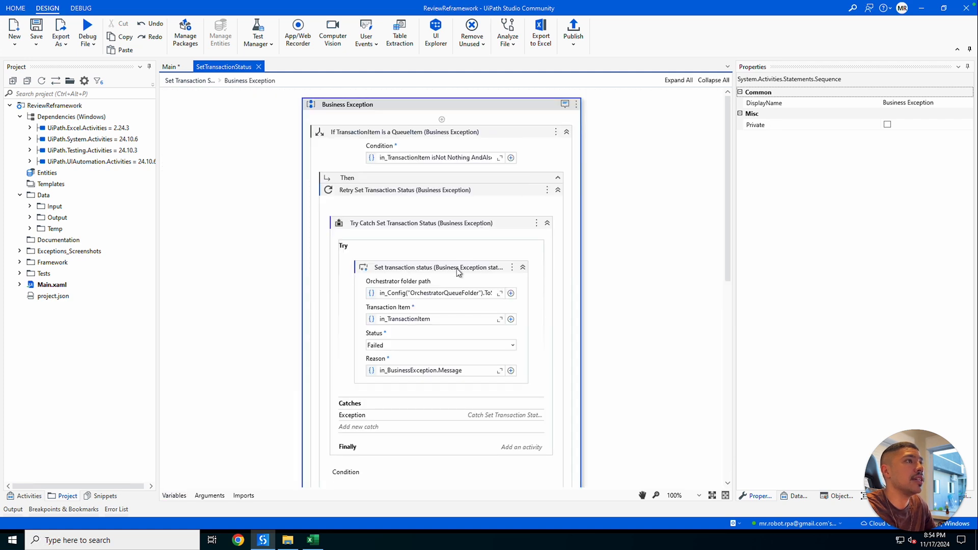
left_click(385, 270)
left_click(408, 268)
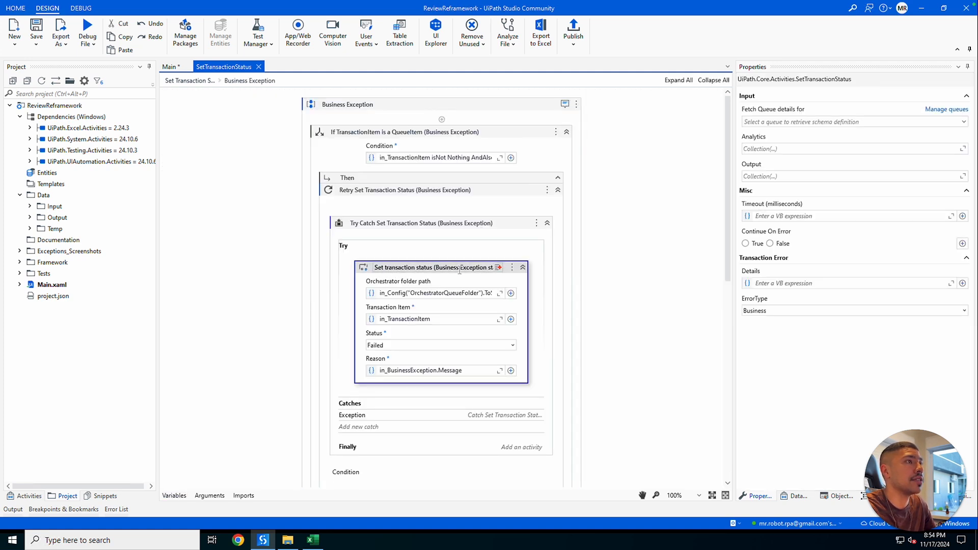
left_click(190, 81)
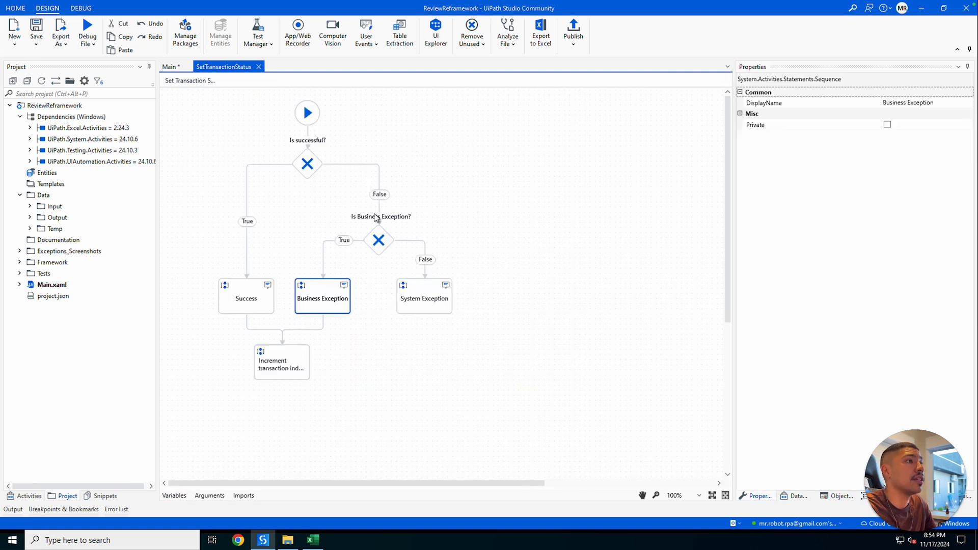
Step: Open the System Exception sequence and examine its Try taking screenshot block with the Invoke TakeScreenshot workflow activity
double_click(446, 311)
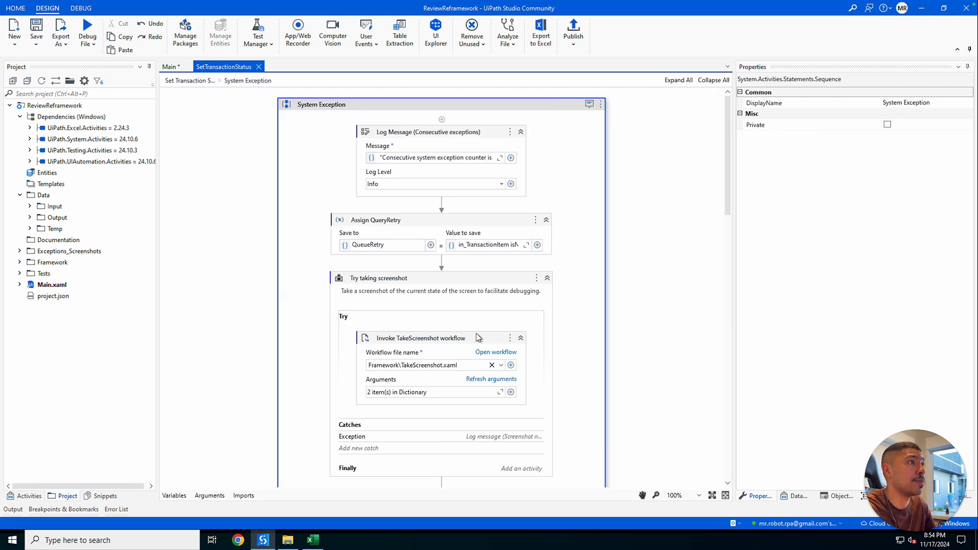
left_click(469, 344)
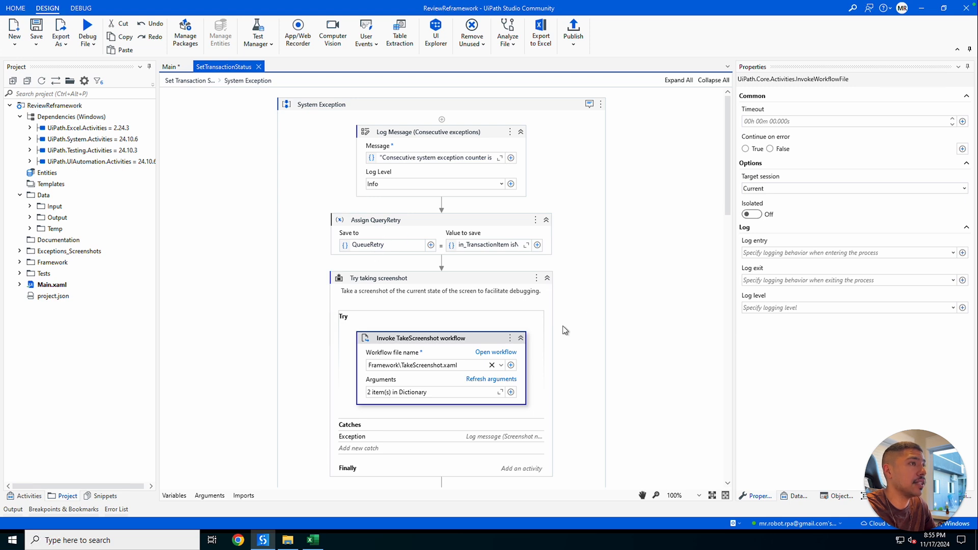
left_click(400, 283)
left_click(440, 337)
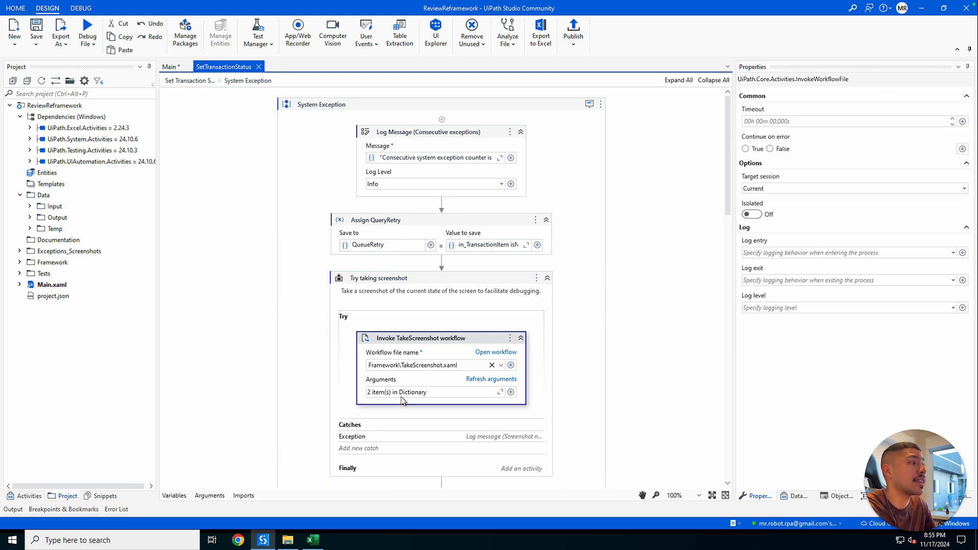
scroll(510, 393, "down", 1)
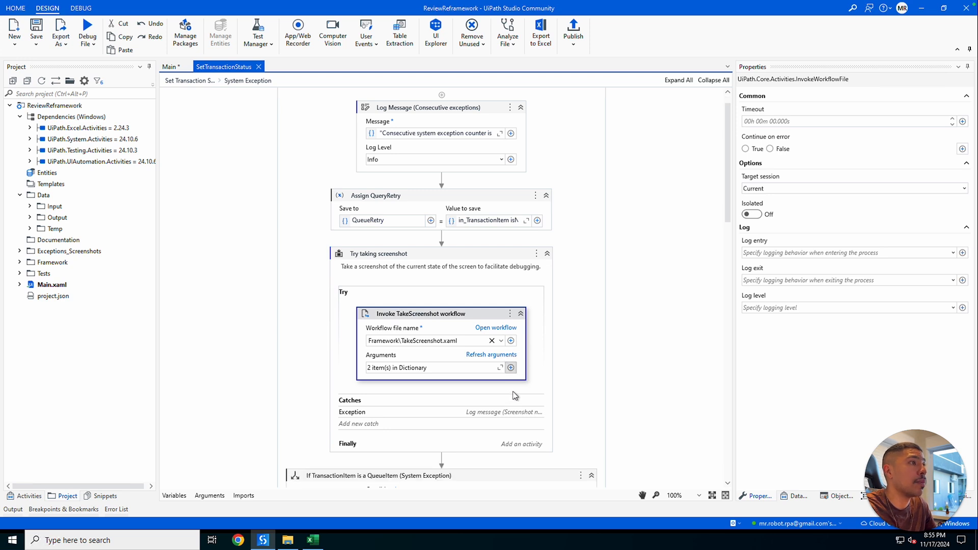
scroll(504, 366, "down", 2)
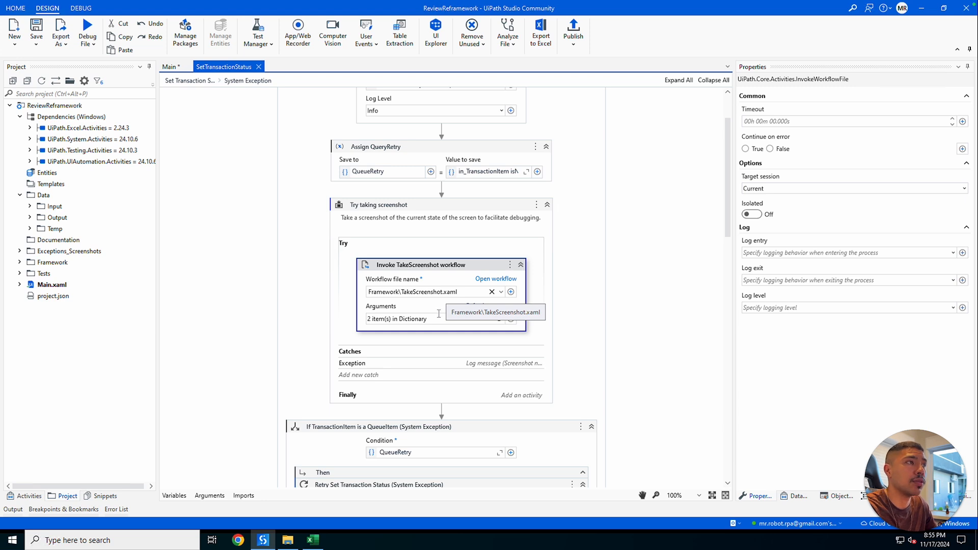
Step: Expand the Set transaction status (System Exception) activity, inspect its settings, and review the activities that follow it in the sequence
scroll(573, 397, "down", 8)
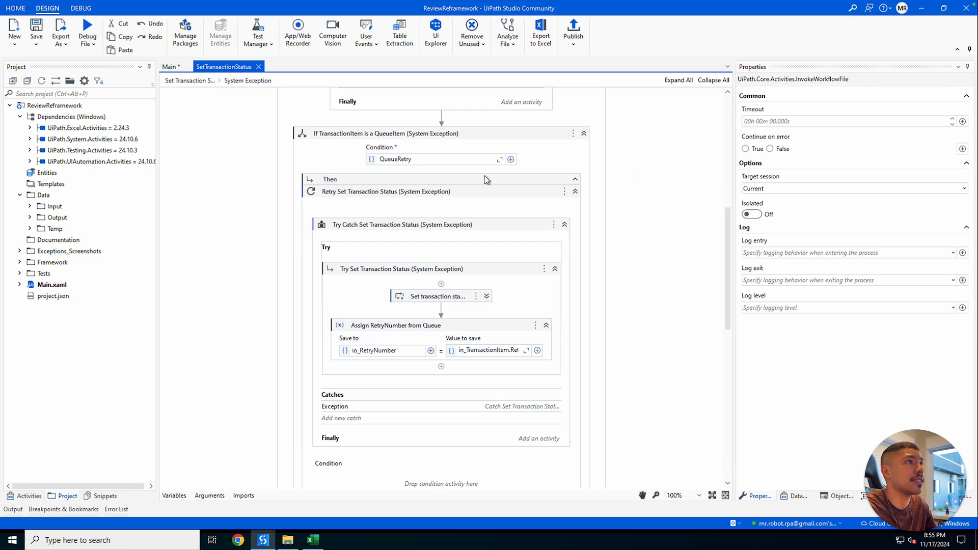
left_click(487, 296)
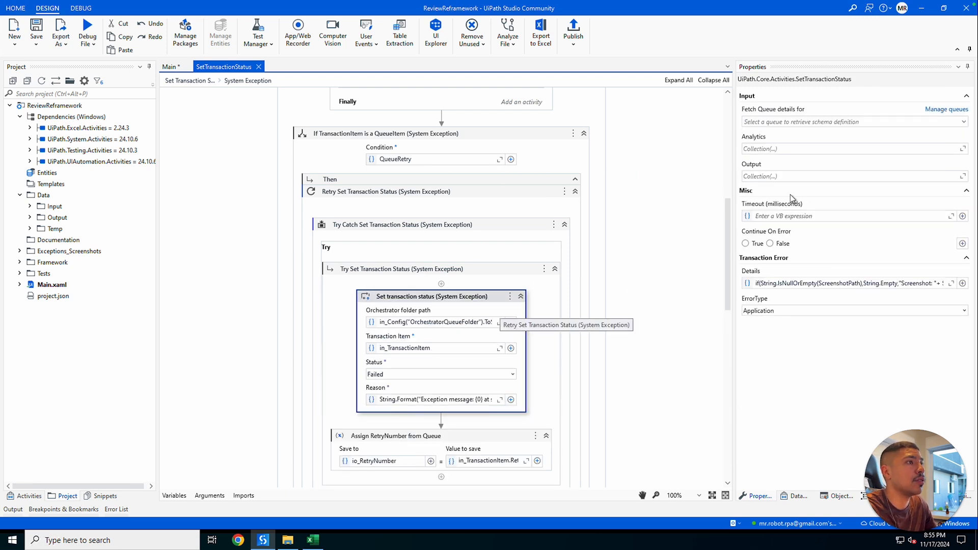
scroll(543, 370, "down", 6)
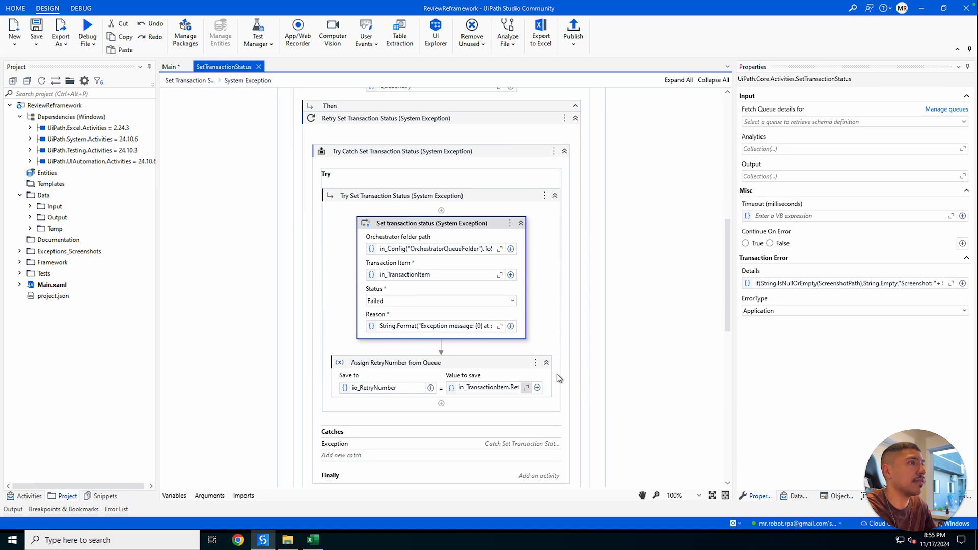
scroll(592, 355, "up", 4)
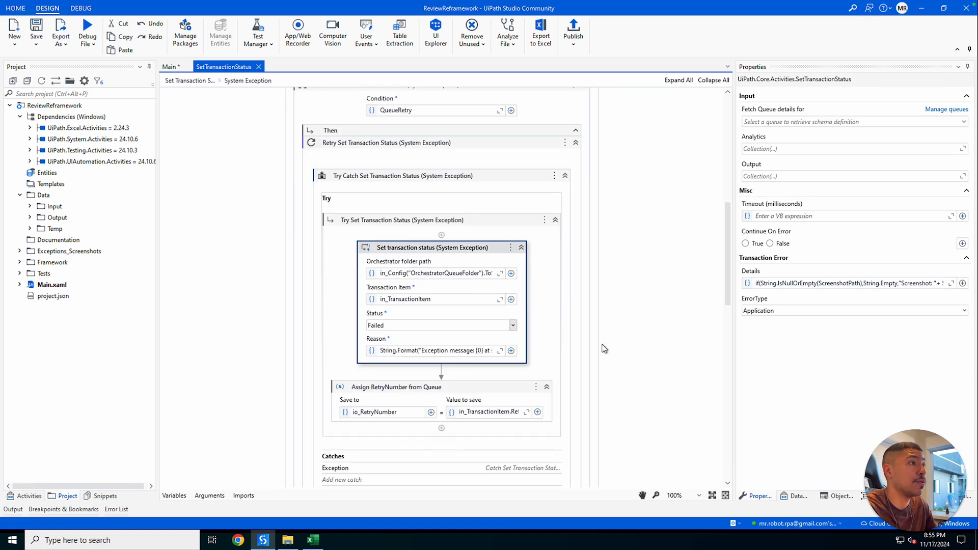
scroll(606, 342, "down", 15)
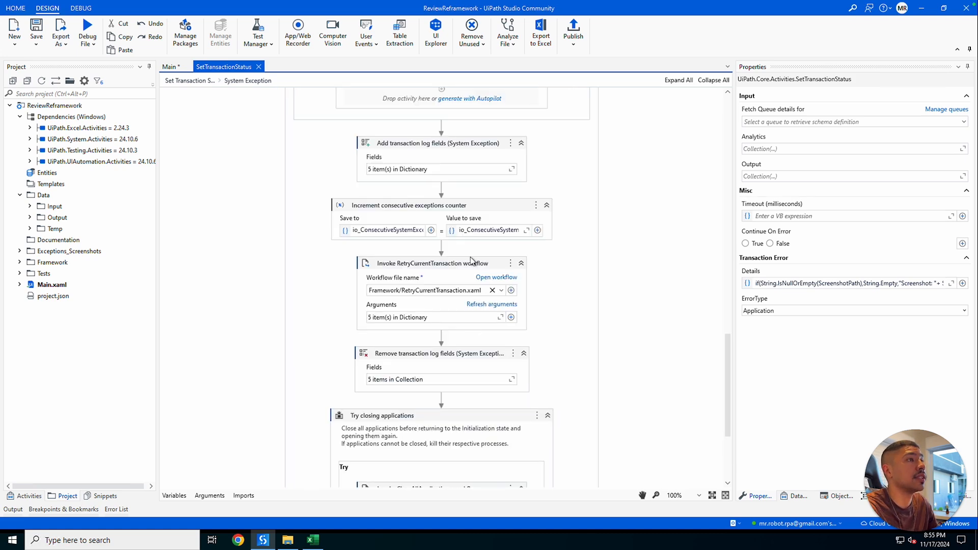
Step: Open the invoked RetryCurrentTransaction workflow and read the condition of its Retry transaction? decision
left_click(500, 278)
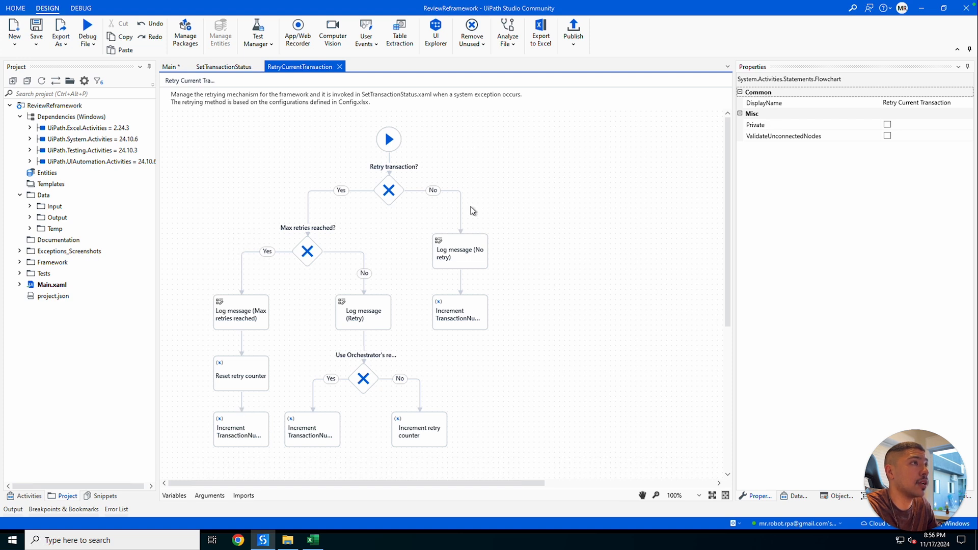
left_click(388, 188)
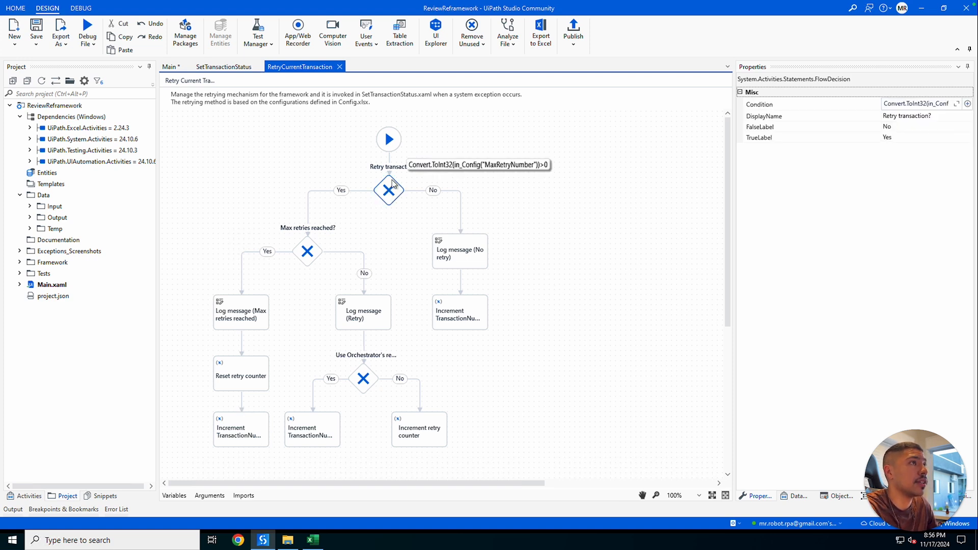
mouse_move(394, 199)
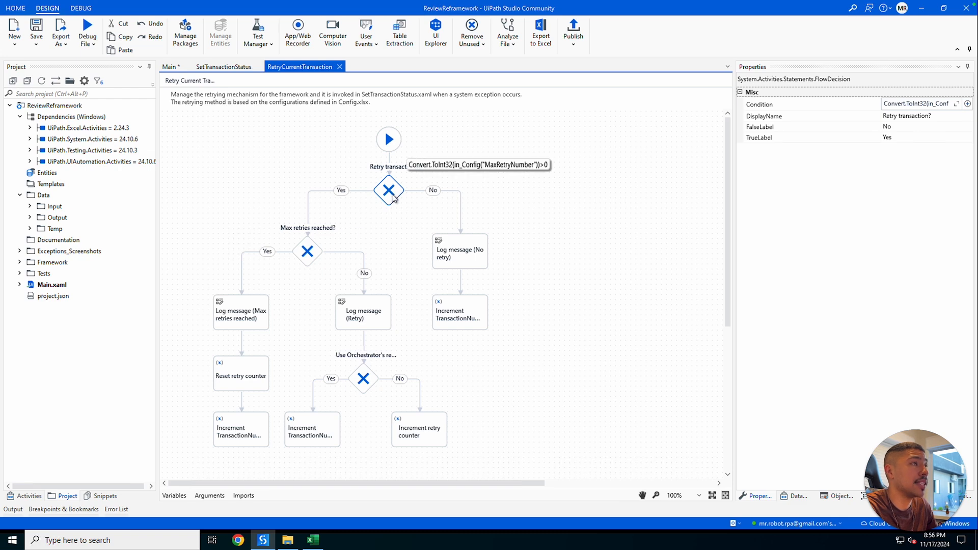
Step: Switch to the Config.xlsx workbook in Excel and check the MaxRetryNumber value on the Constants sheet
left_click(314, 540)
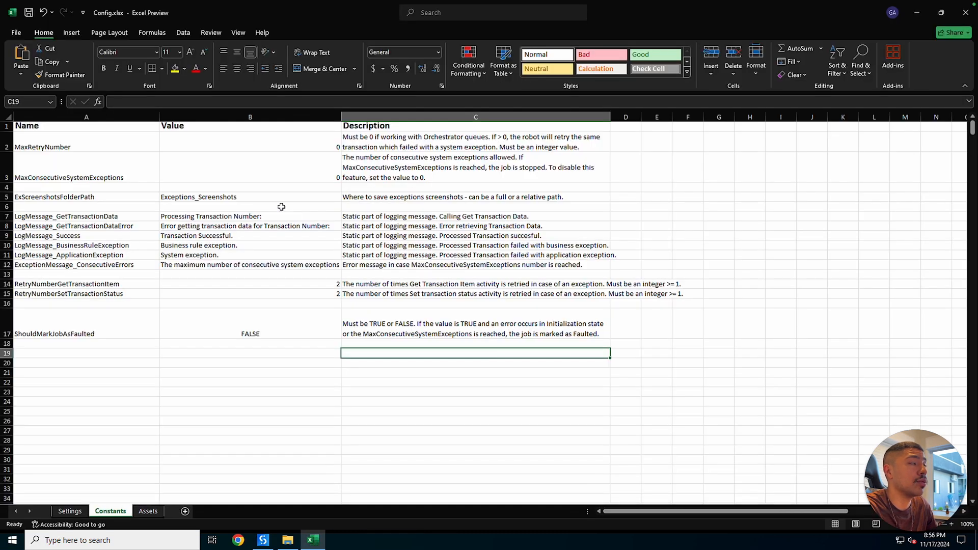
left_click(84, 144)
left_click(270, 133)
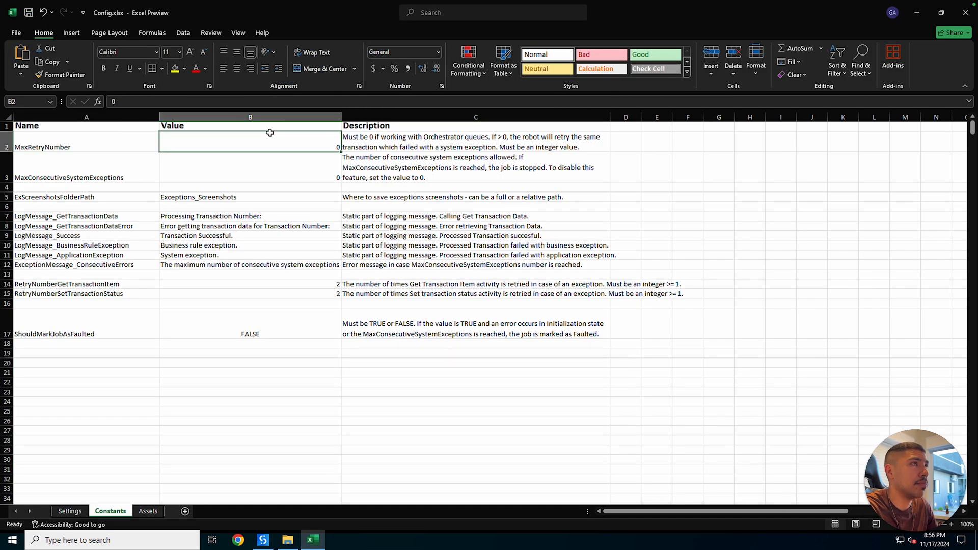
left_click(88, 148)
left_click(274, 141)
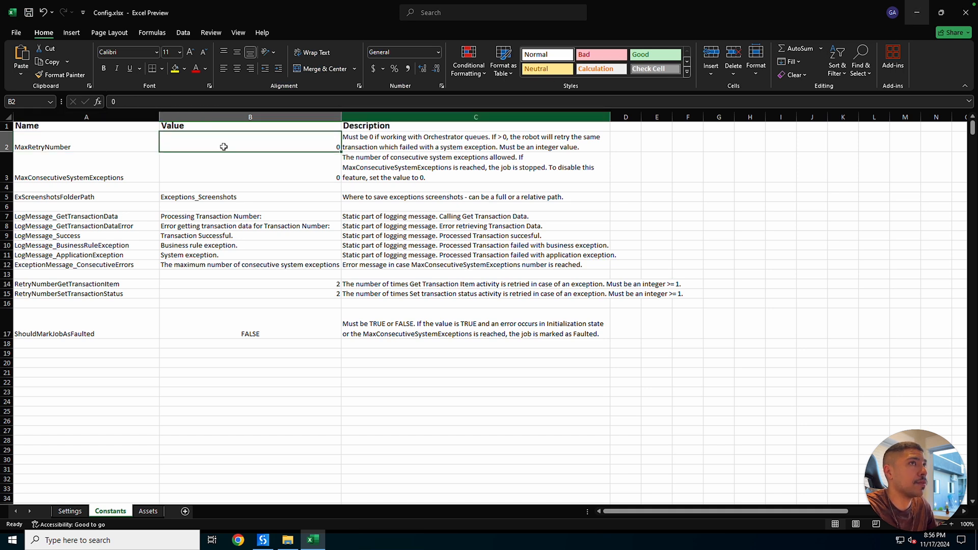
Step: Set the MaxRetryNumber value on the Constants sheet to 3
double_click(320, 146)
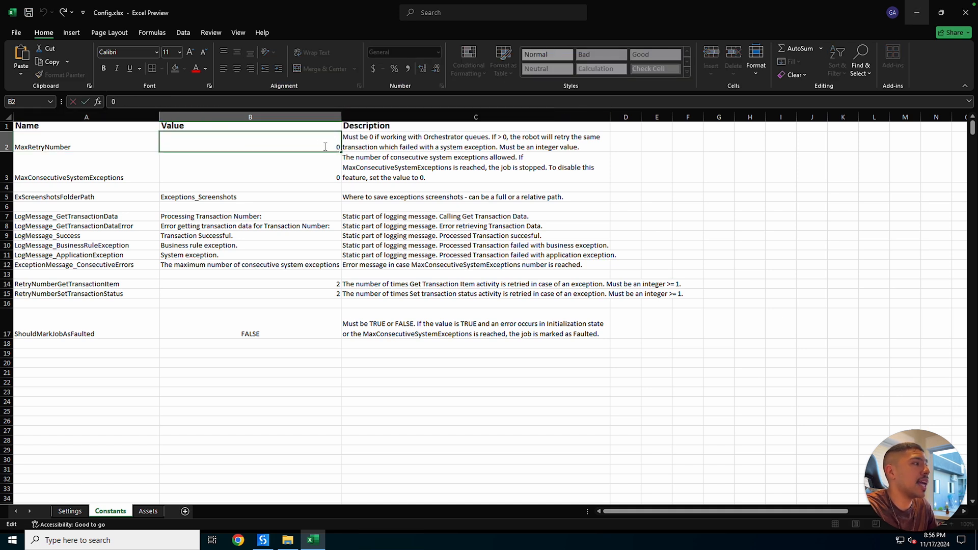
key("BackSpace")
type("3")
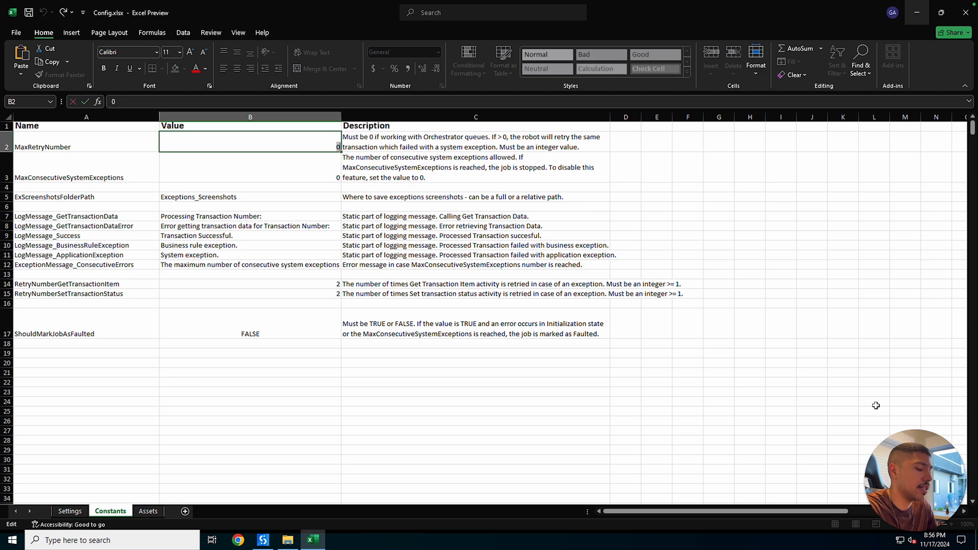
left_click(723, 344)
Step: Return to UiPath Studio, check the Retry transaction? condition against the Config workbook, and close the RetryCurrentTransaction workflow
left_click(263, 540)
mouse_move(388, 192)
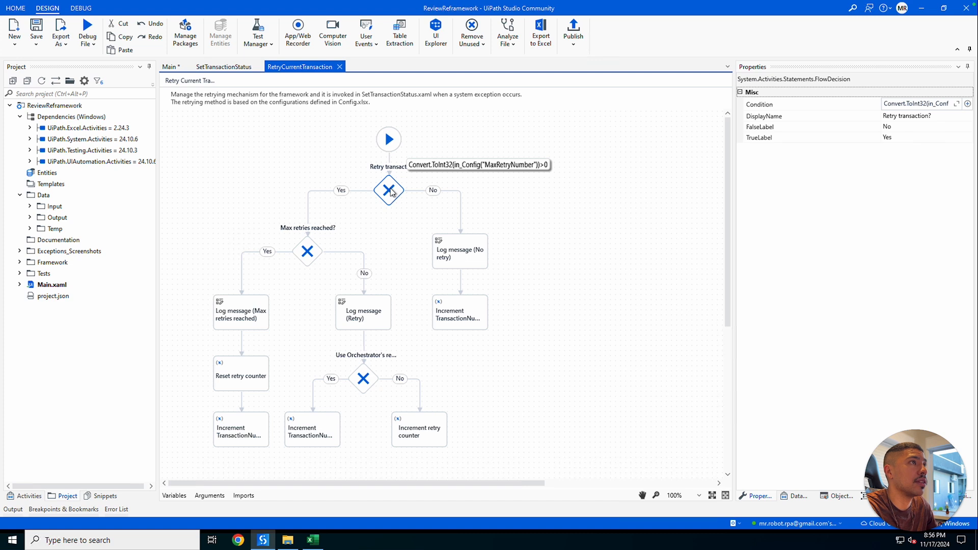
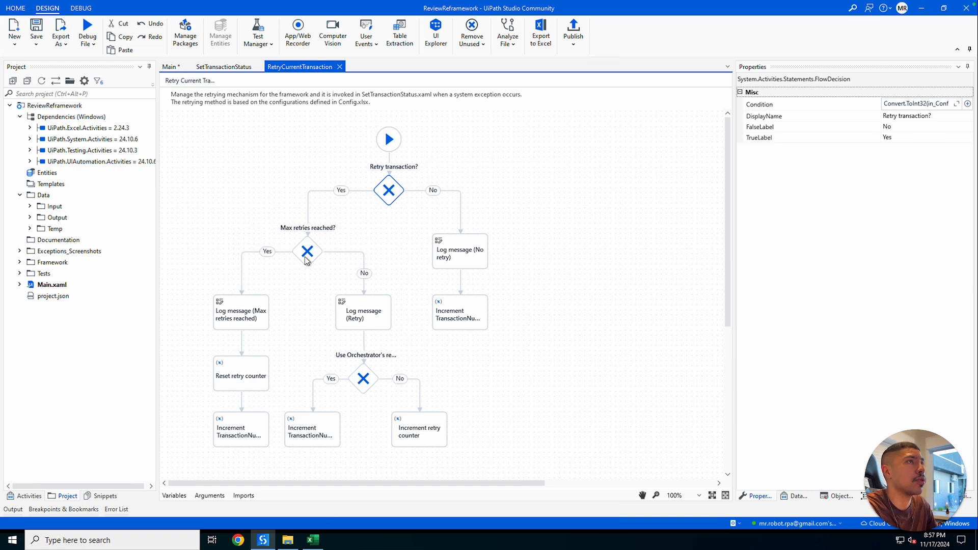
left_click(313, 540)
key("alt+Tab")
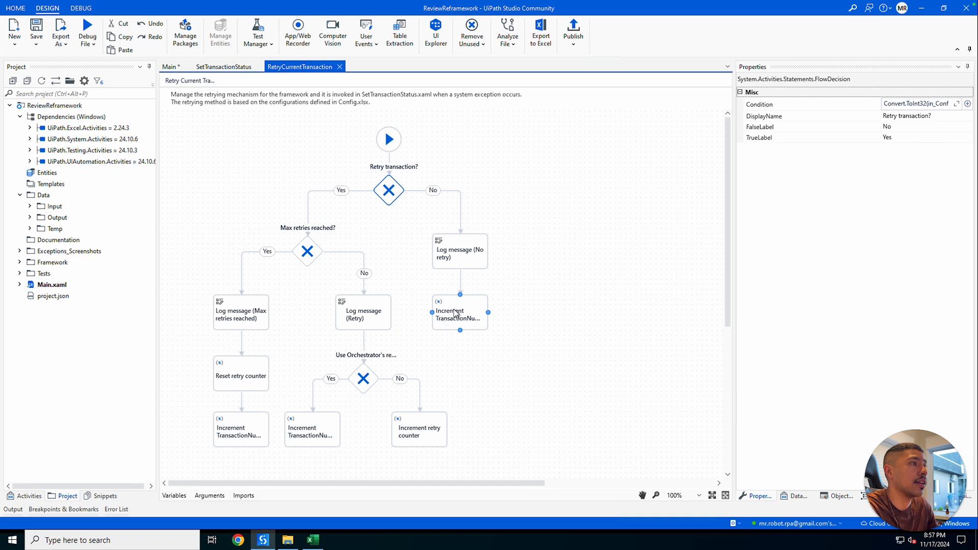
left_click(340, 67)
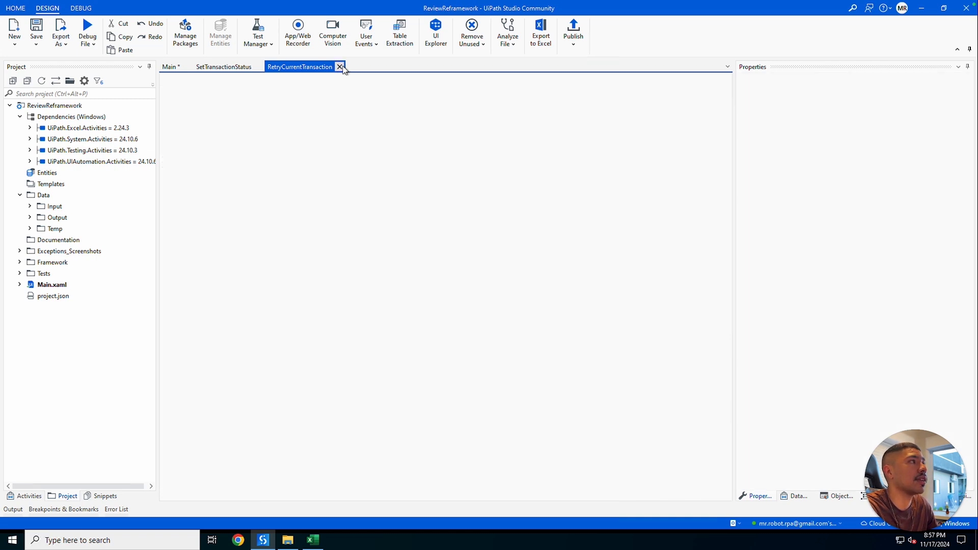
Step: Examine the Try closing applications block, open its invoked CloseAllApplications workflow for review, and close that workflow
scroll(579, 433, "down", 5)
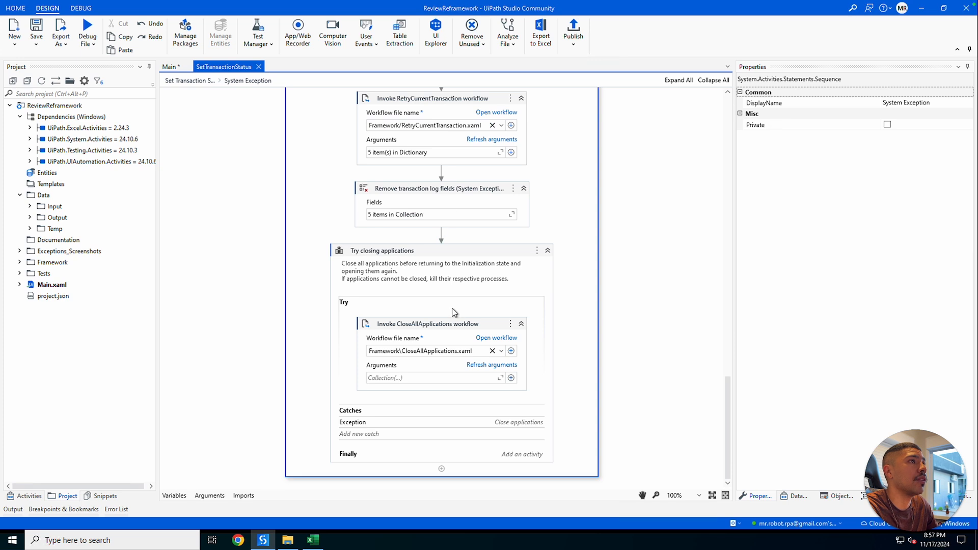
left_click(454, 338)
left_click(407, 350)
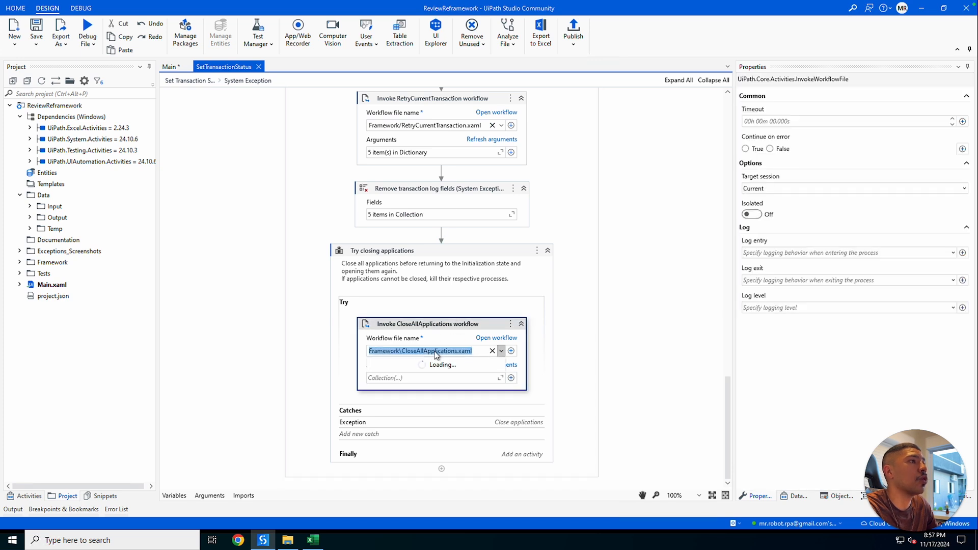
left_click(484, 338)
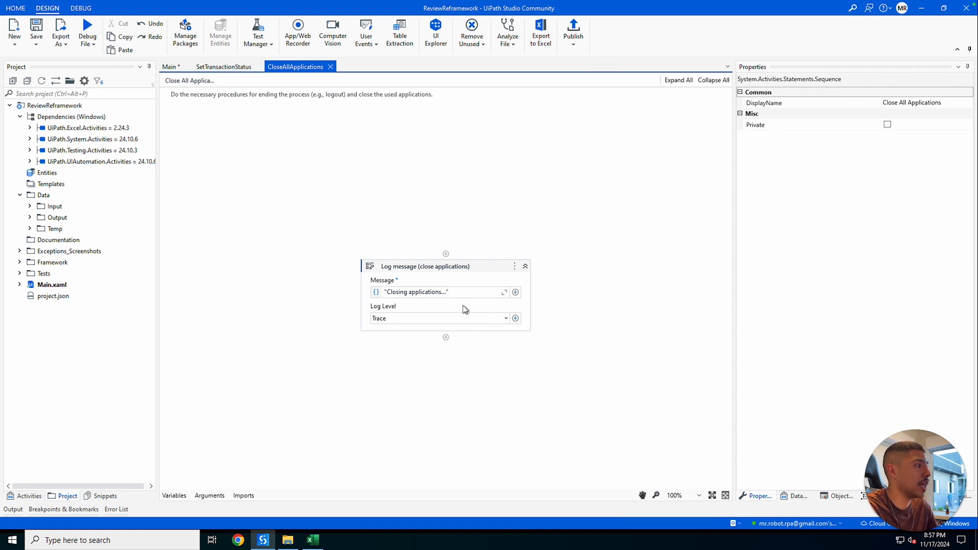
left_click(330, 66)
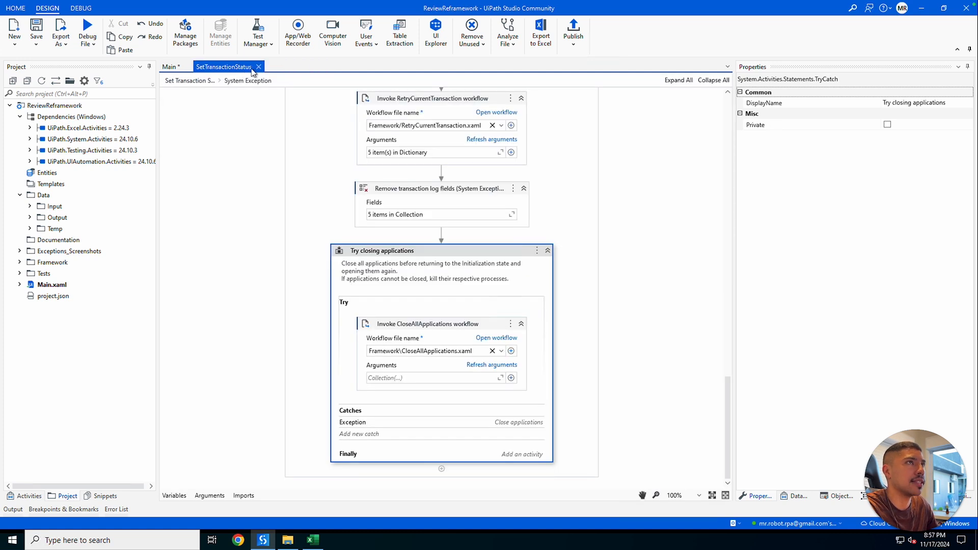
Step: Close SetTransactionStatus, return to Main's state machine, and review the Initialization, Get Transaction Data, Process Transaction and End Process states
left_click(260, 66)
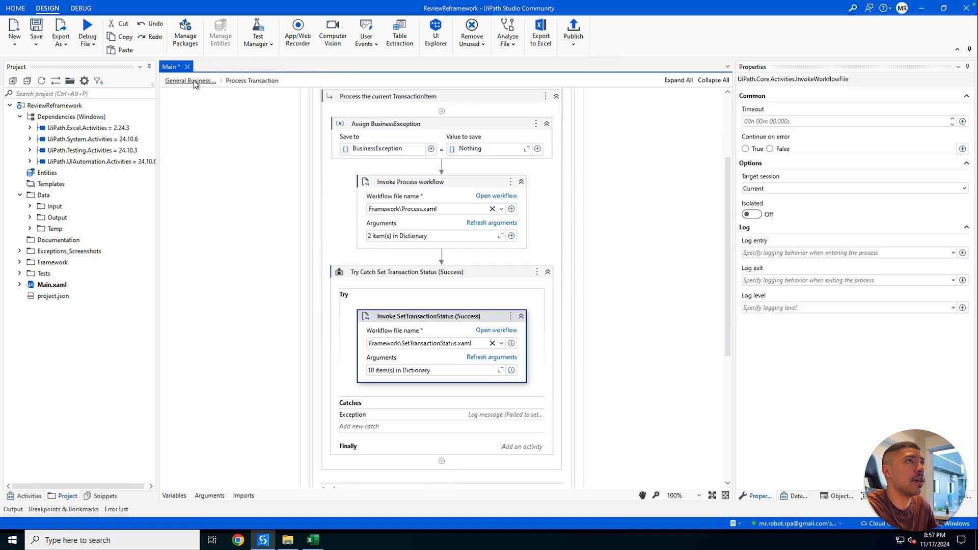
left_click(193, 80)
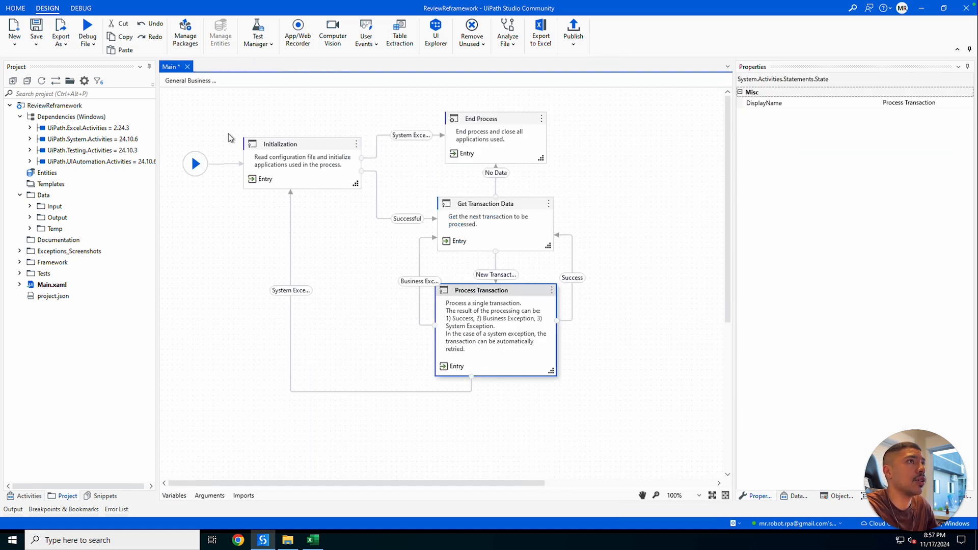
left_click(316, 173)
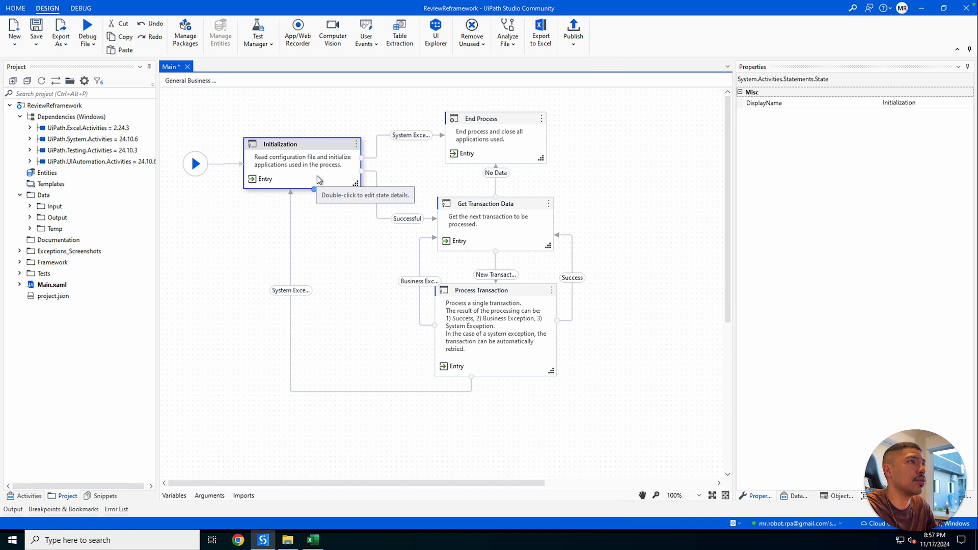
left_click(517, 244)
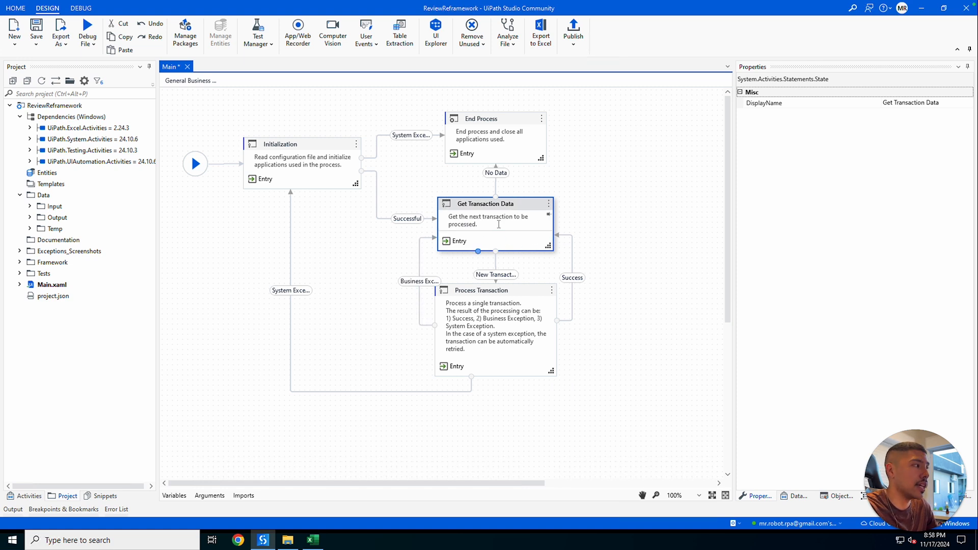
left_click(530, 374)
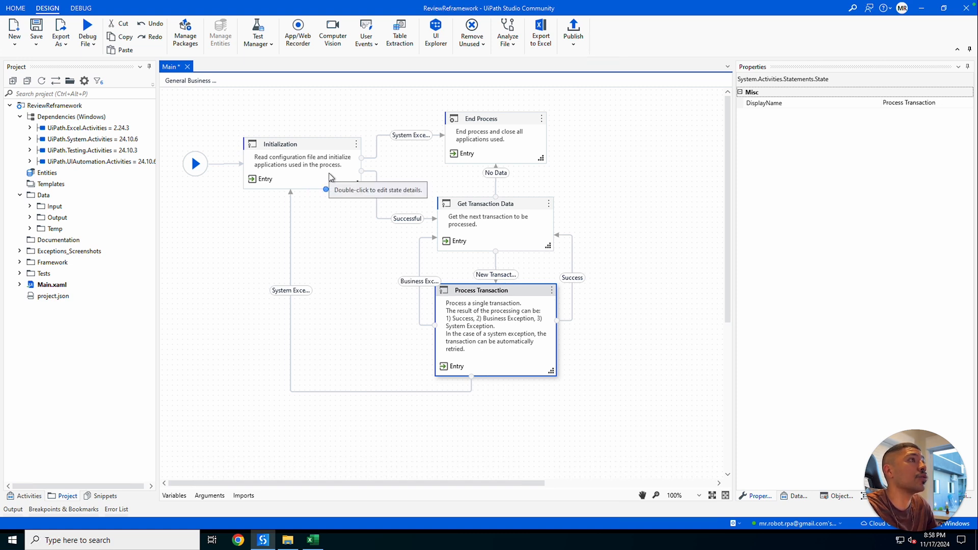
left_click(514, 136)
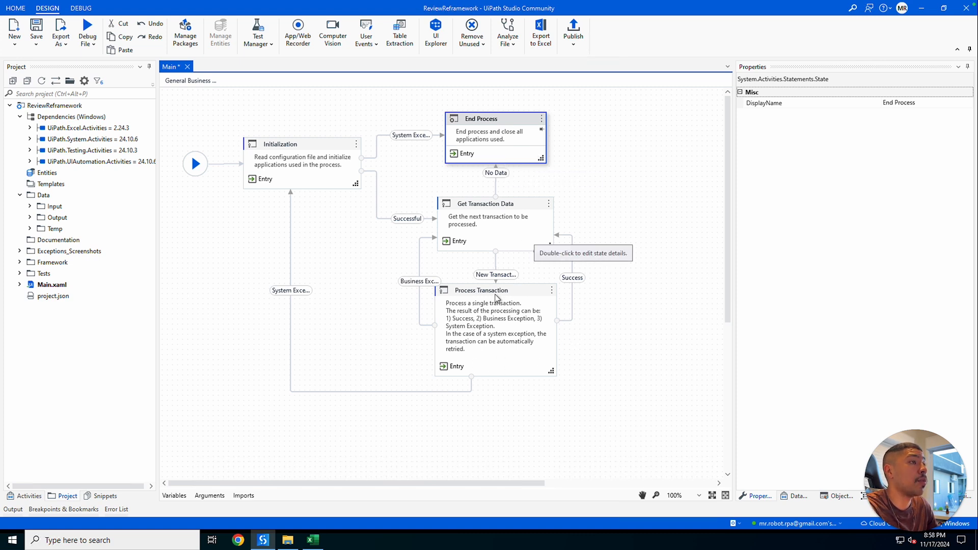
left_click(519, 354)
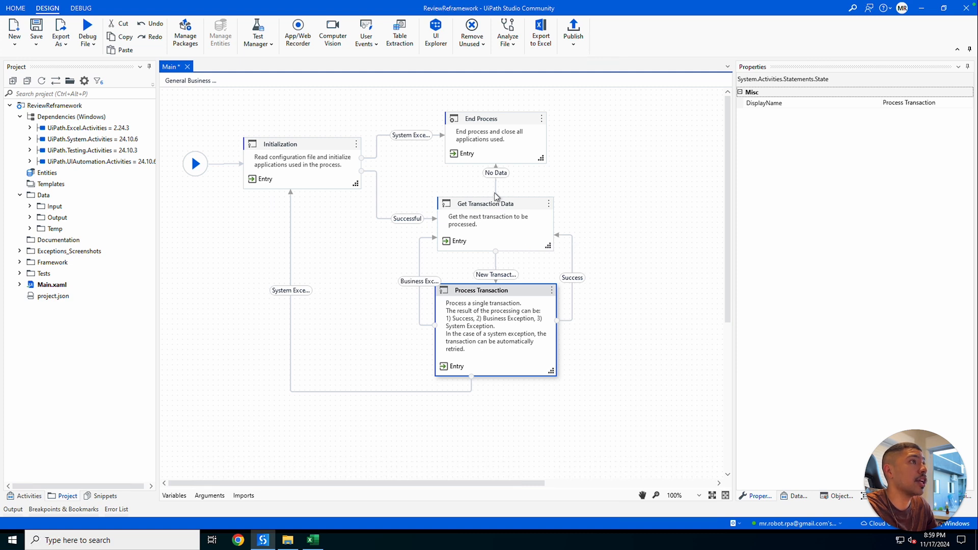
Step: Open the End Process state and the CloseAllApplications workflow it invokes
left_click(513, 123)
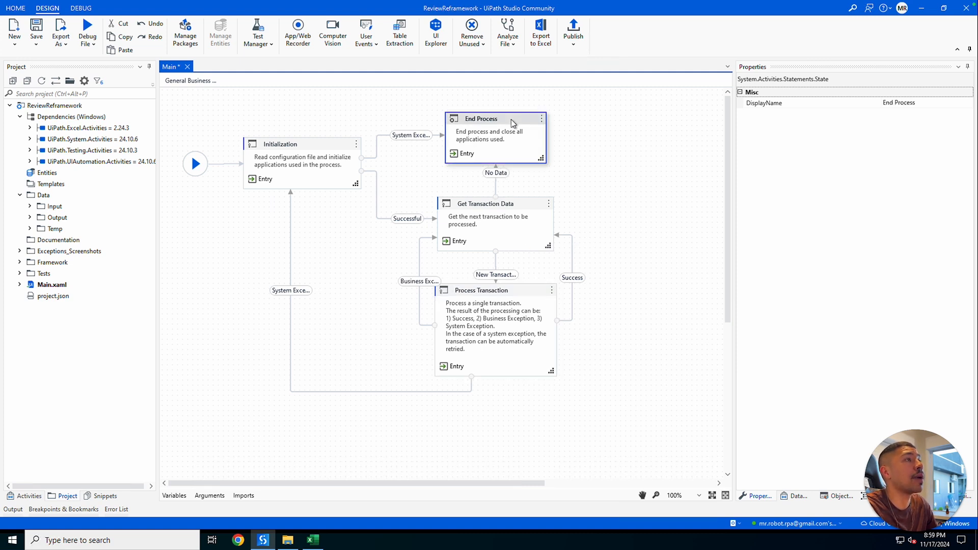
double_click(523, 152)
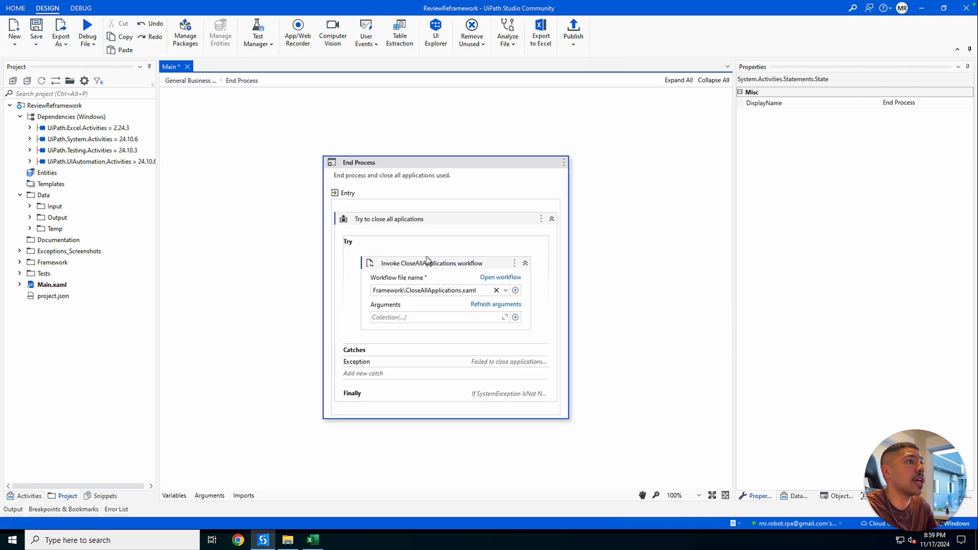
left_click(498, 279)
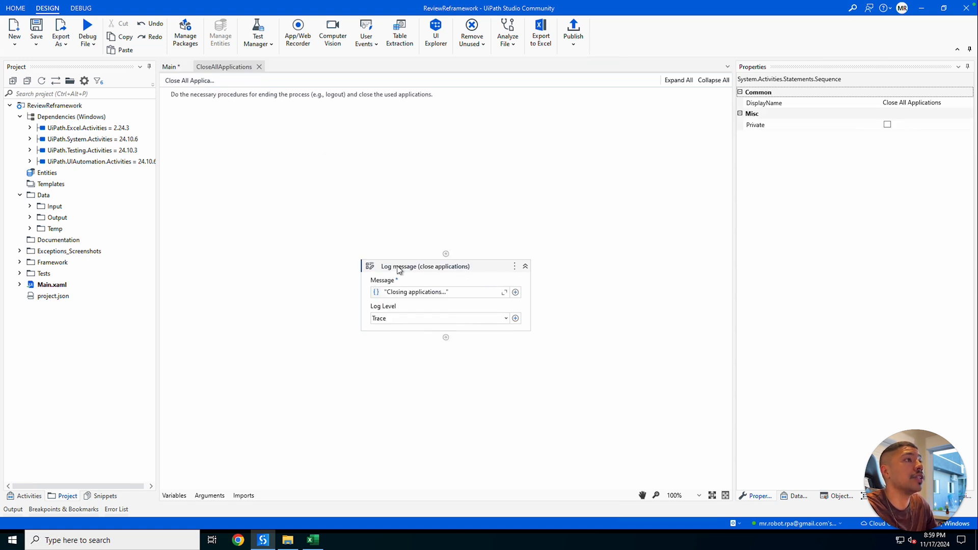